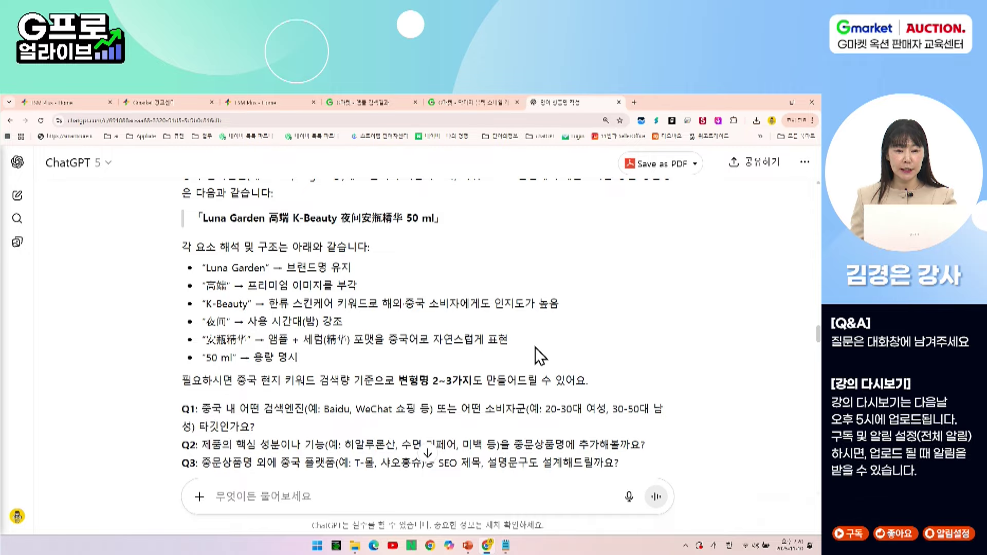
# - Copy the second Chinese title "Luna Garden 高端夜间修护安瓶 50 ml – K-Beauty 精华液" from ChatGPT and enter it as the Chinese product name in ESM Plus
pyautogui.moveTo(399, 337); pyautogui.dragTo(472, 340)
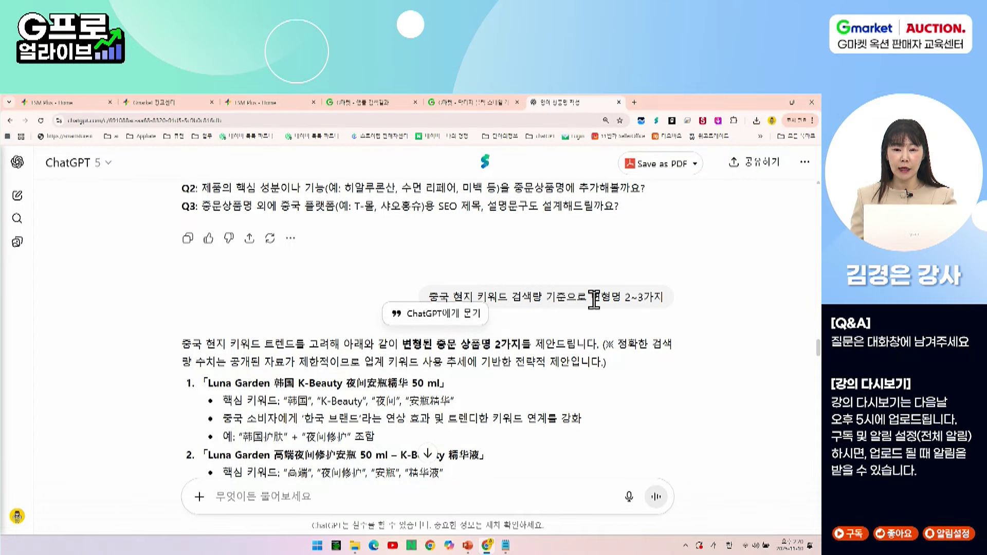
pyautogui.tripleClick(594, 298)
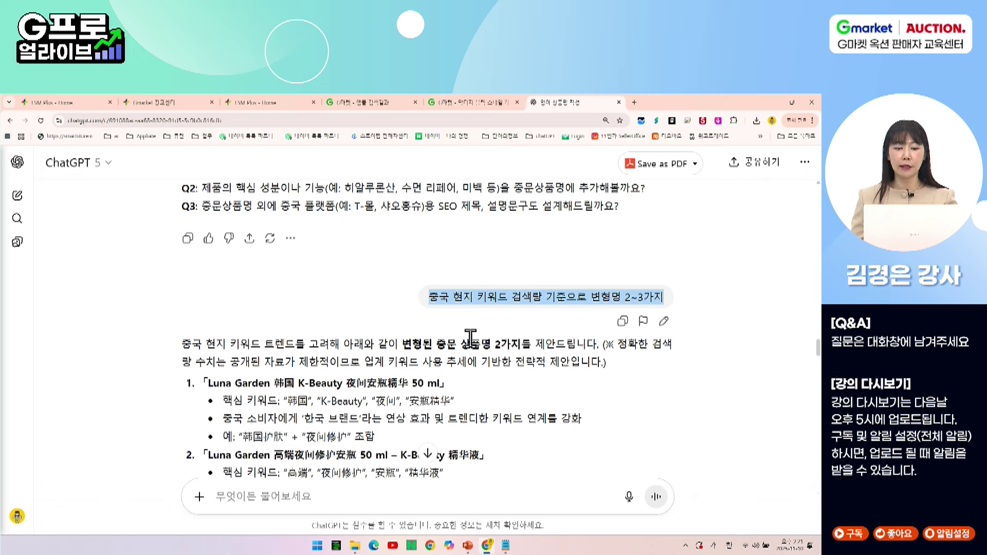
pyautogui.scroll(-3, 470, 334)
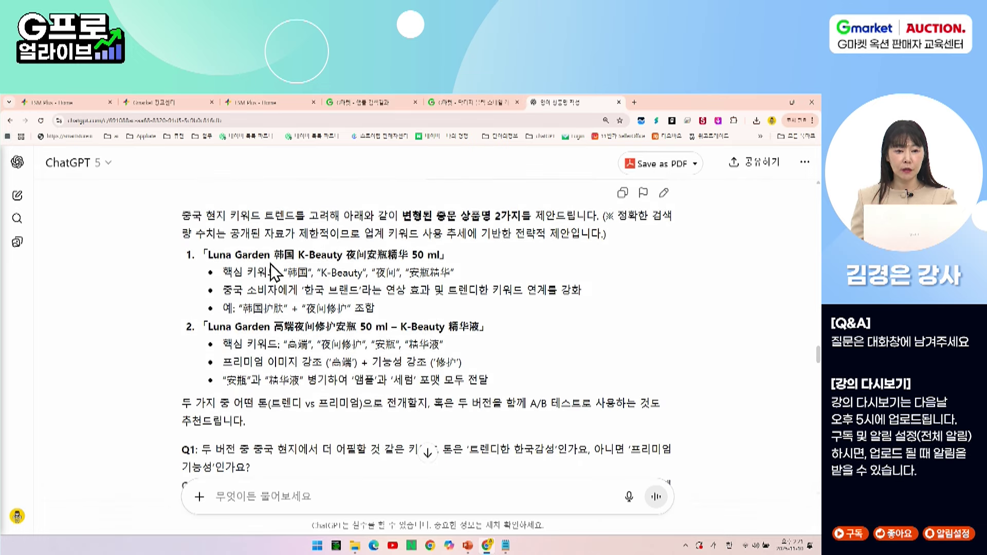
pyautogui.moveTo(209, 254); pyautogui.dragTo(432, 264)
pyautogui.moveTo(208, 326); pyautogui.dragTo(480, 329)
pyautogui.scroll(-4, 570, 341)
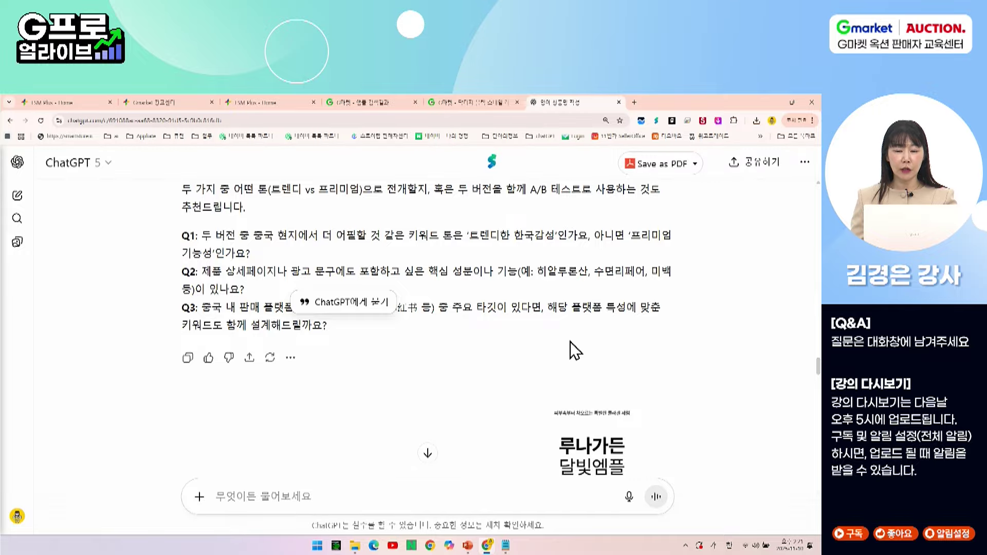
pyautogui.scroll(3, 570, 341)
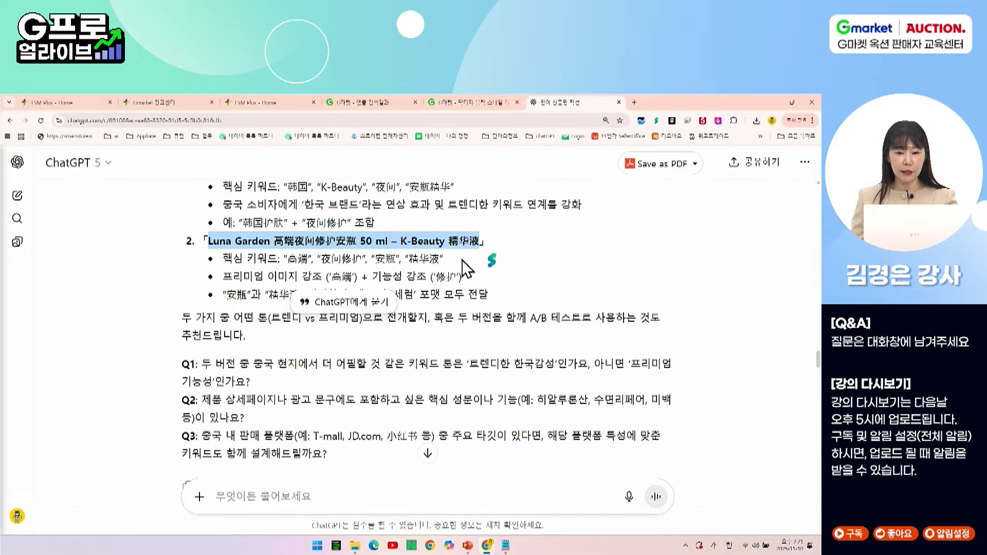
pyautogui.click(88, 108)
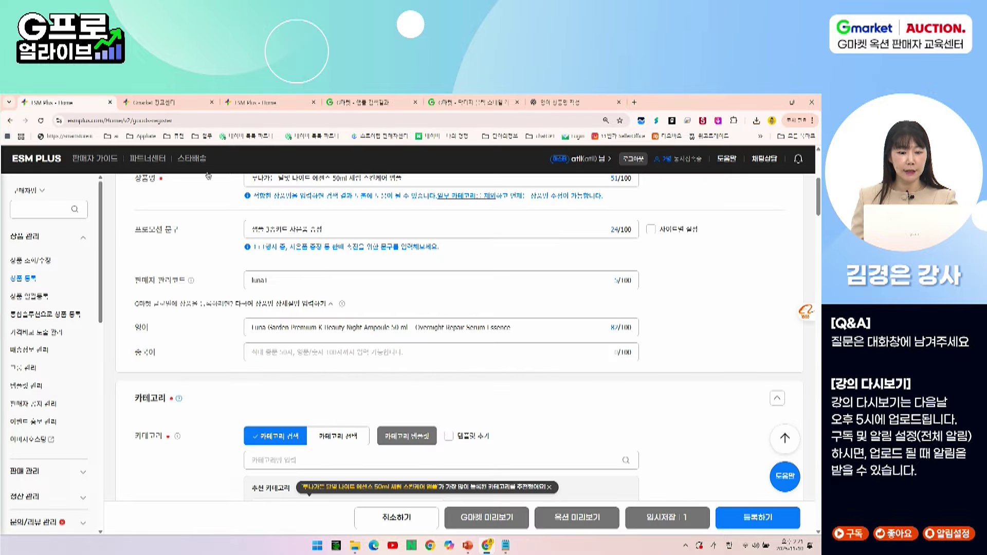
pyautogui.click(325, 353)
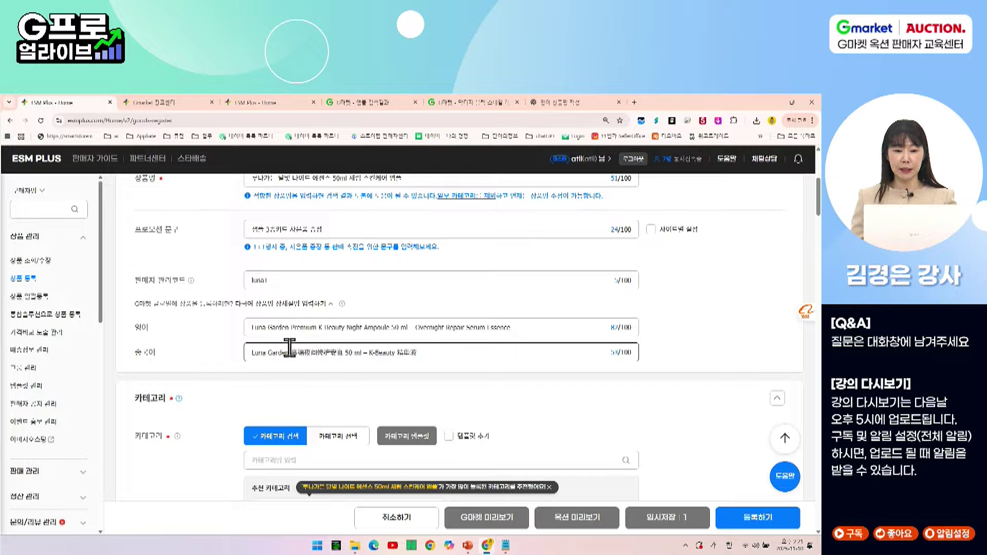
pyautogui.click(208, 380)
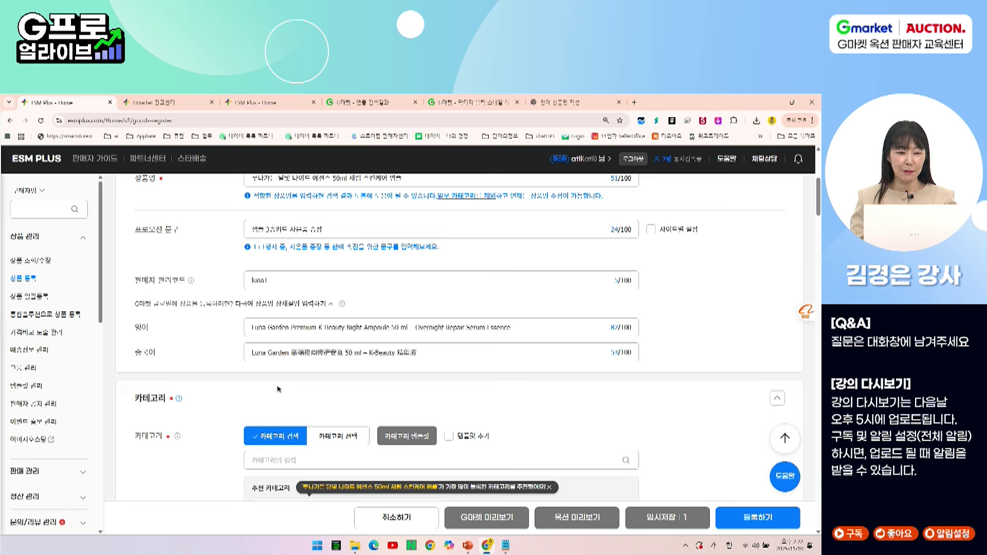
# - Select the recommended category 뷰티 > 화장품 > 스킨케어 > 기초화장품 > 에센스/세럼/앰플 for the product
pyautogui.scroll(-2, 278, 389)
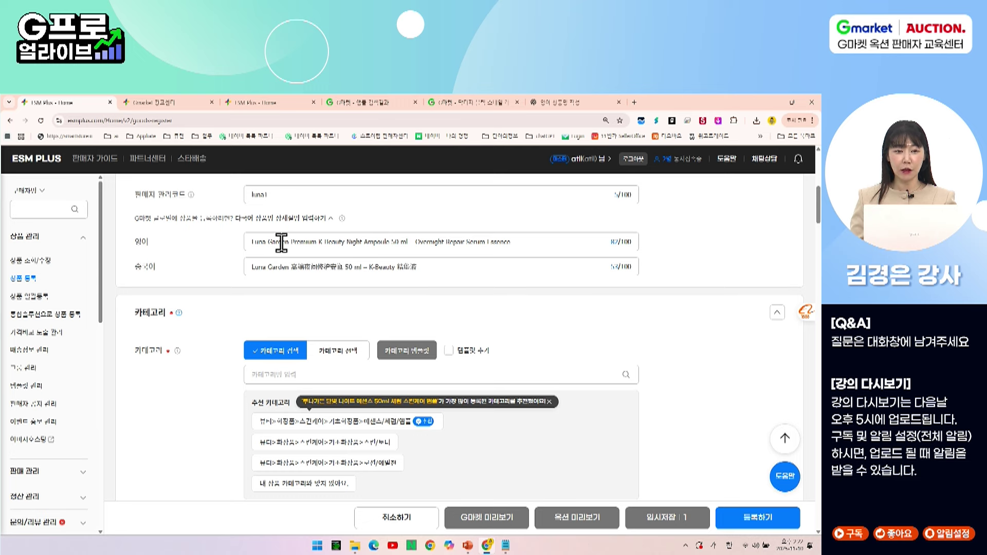
pyautogui.scroll(-1, 283, 244)
pyautogui.scroll(-1, 285, 246)
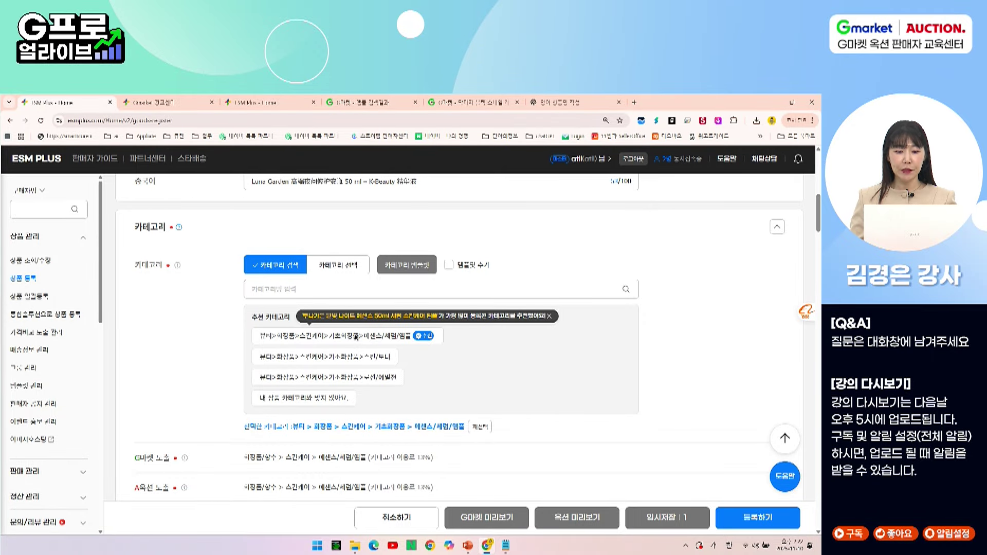
pyautogui.click(356, 336)
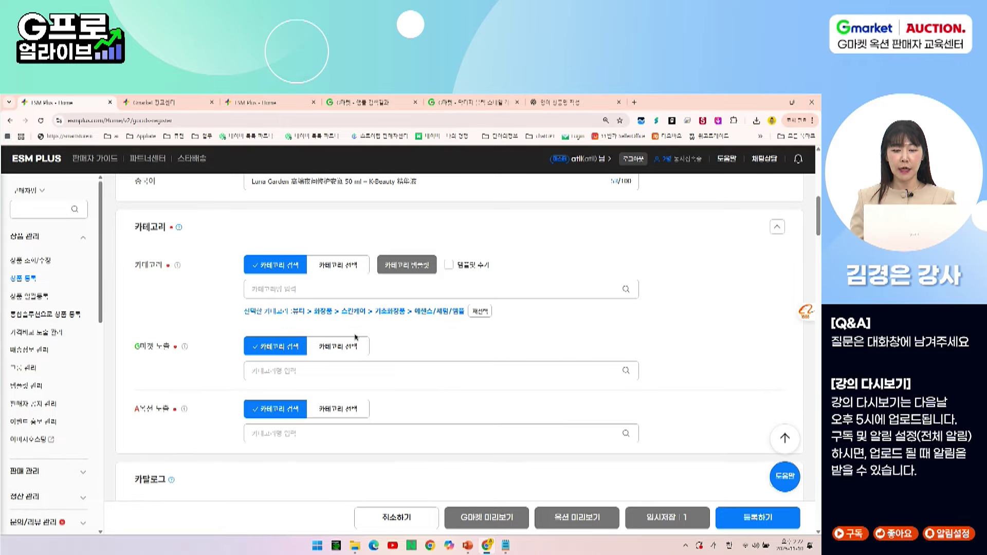
pyautogui.scroll(-1, 309, 328)
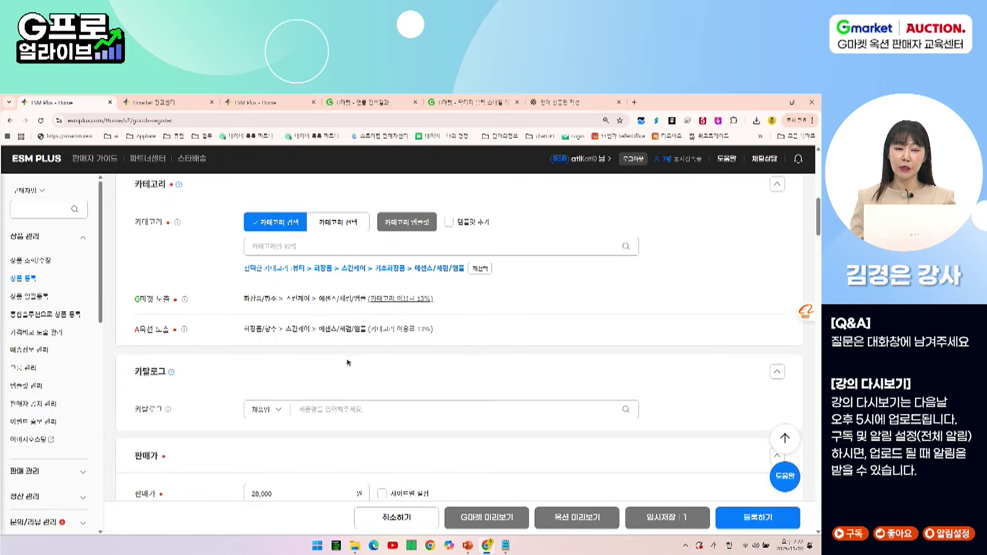
# - Review the catalogue field, sale price, commission, discount, final price, sale period and VAT settings of the product
pyautogui.scroll(-2, 332, 361)
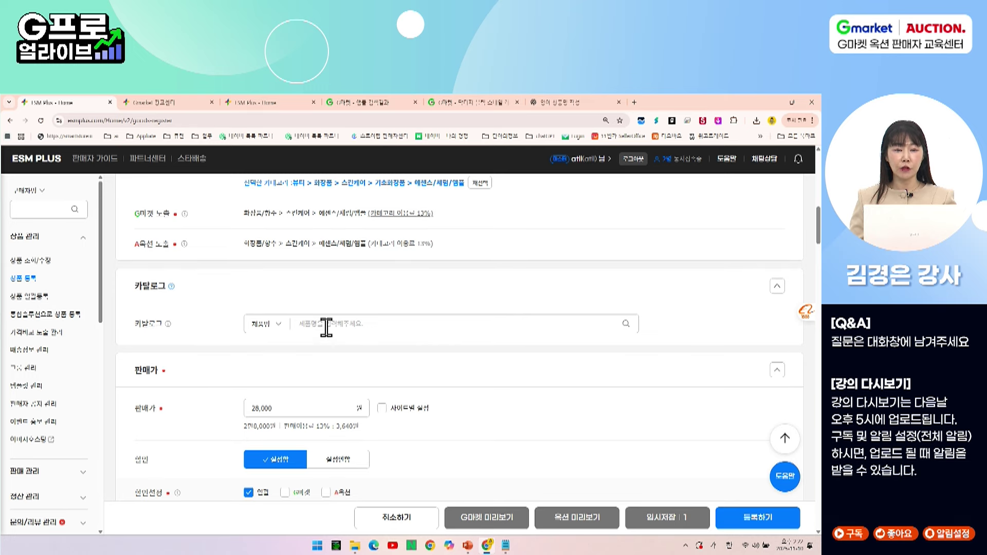
pyautogui.scroll(-2, 326, 327)
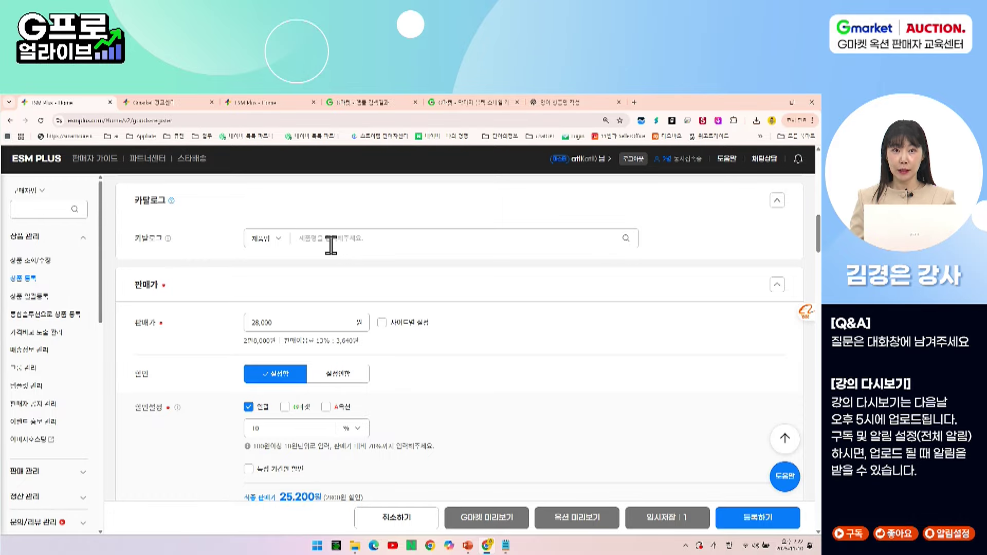
pyautogui.scroll(-2, 328, 246)
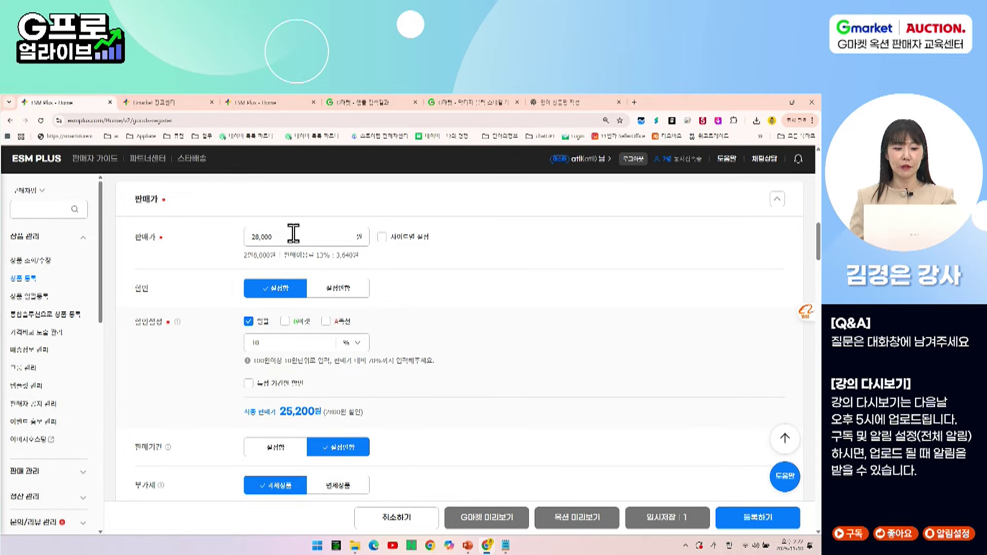
pyautogui.doubleClick(293, 234)
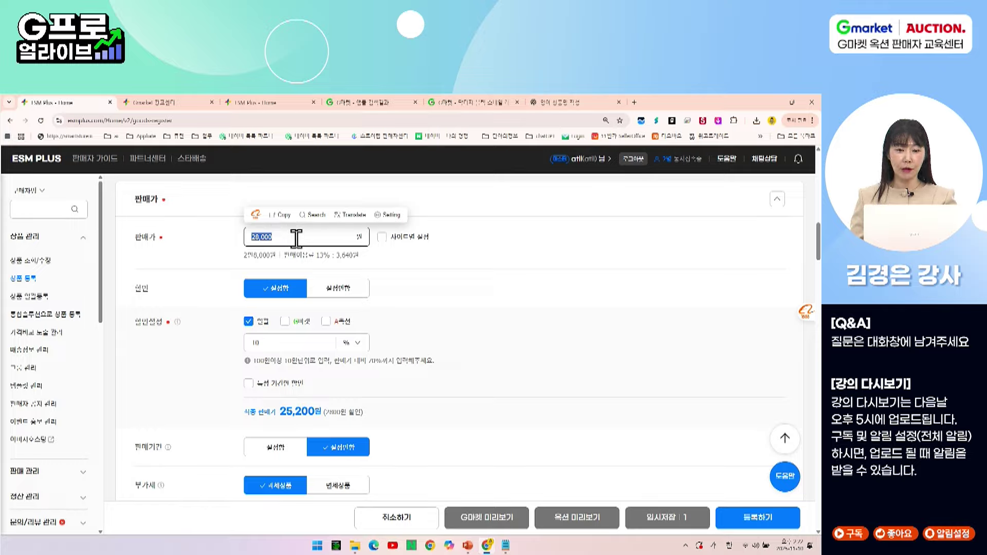
pyautogui.moveTo(303, 256); pyautogui.dragTo(364, 259)
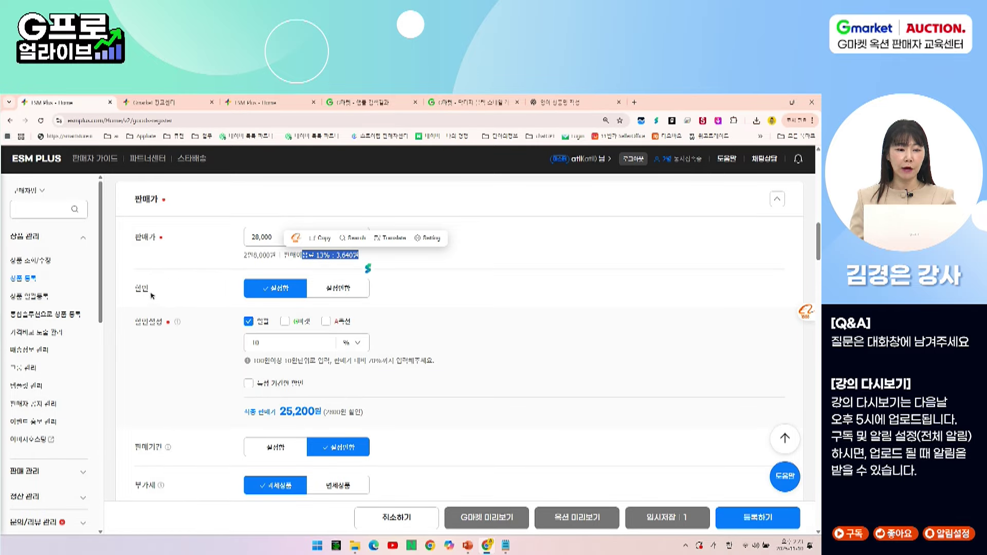
pyautogui.click(265, 342)
pyautogui.moveTo(264, 342); pyautogui.dragTo(239, 343)
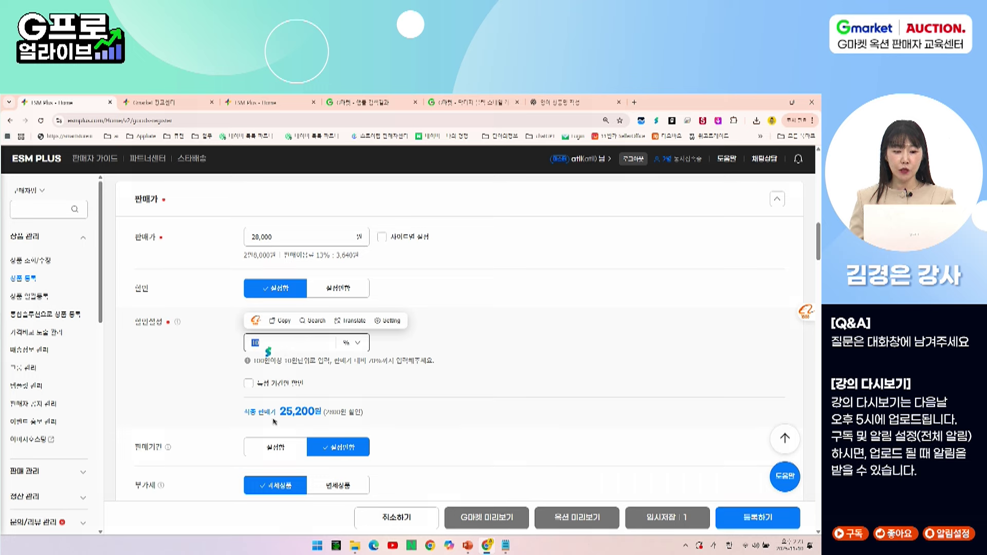
pyautogui.moveTo(281, 414); pyautogui.dragTo(318, 418)
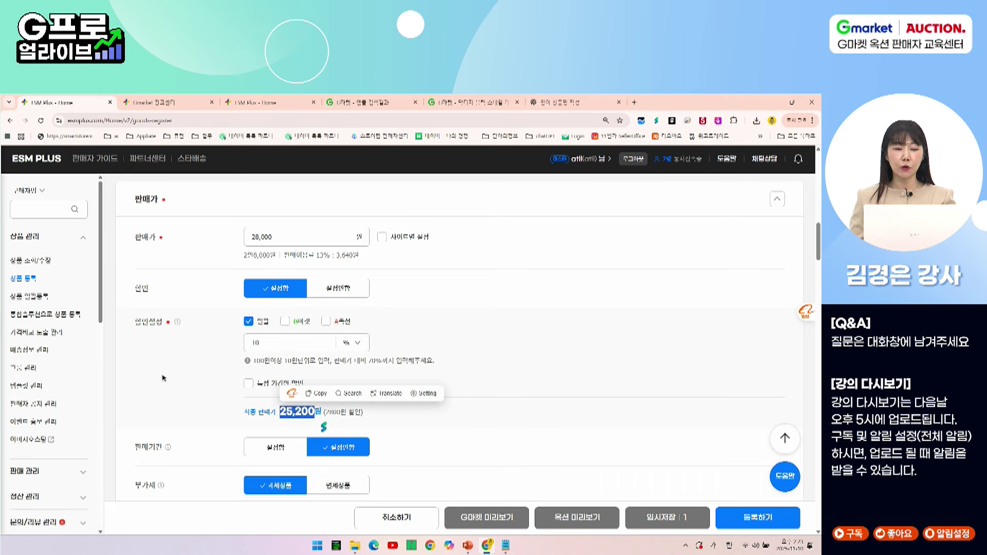
pyautogui.scroll(-1, 163, 378)
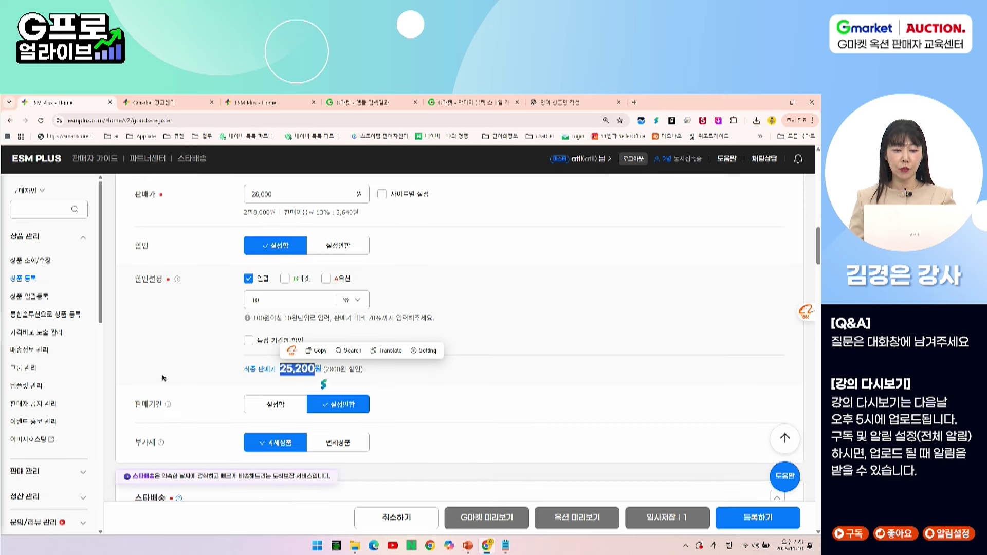
pyautogui.scroll(-1, 162, 377)
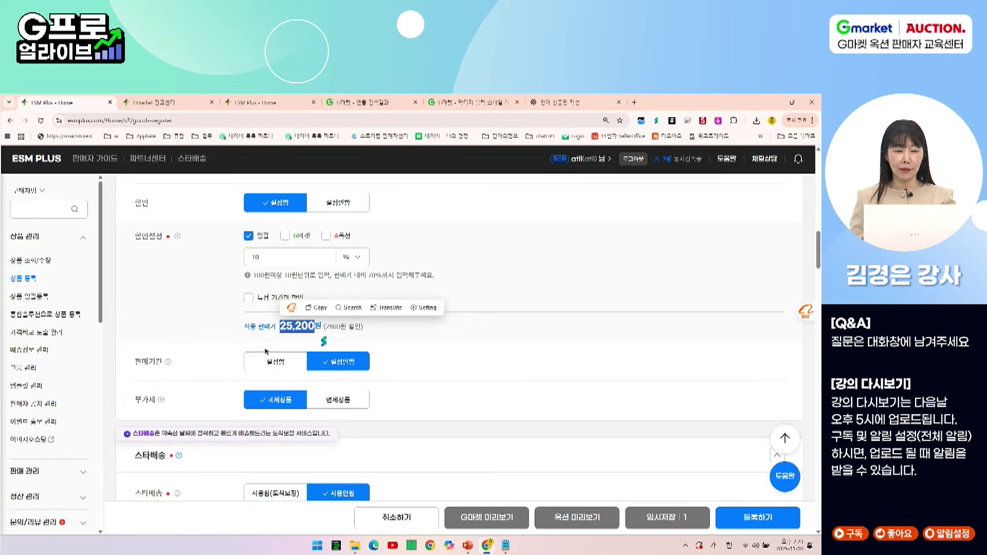
pyautogui.scroll(-1, 234, 347)
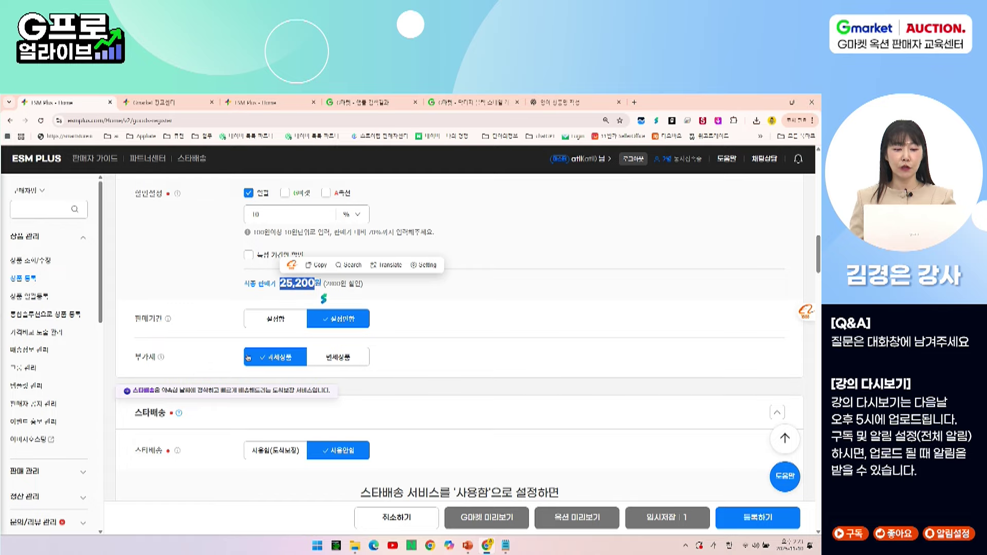
# - Collapse the 스타배송 section of the product registration form
pyautogui.scroll(-1, 215, 349)
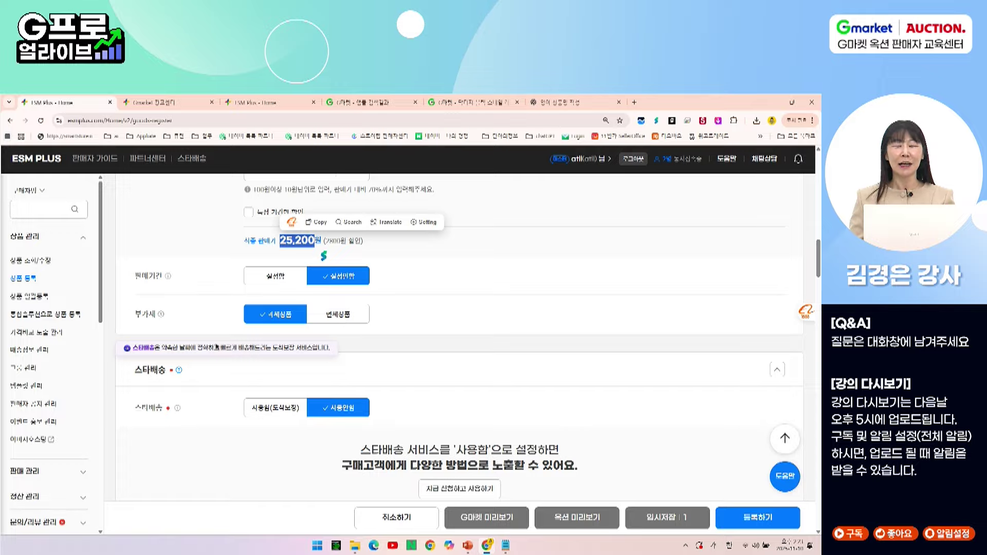
pyautogui.scroll(-3, 211, 335)
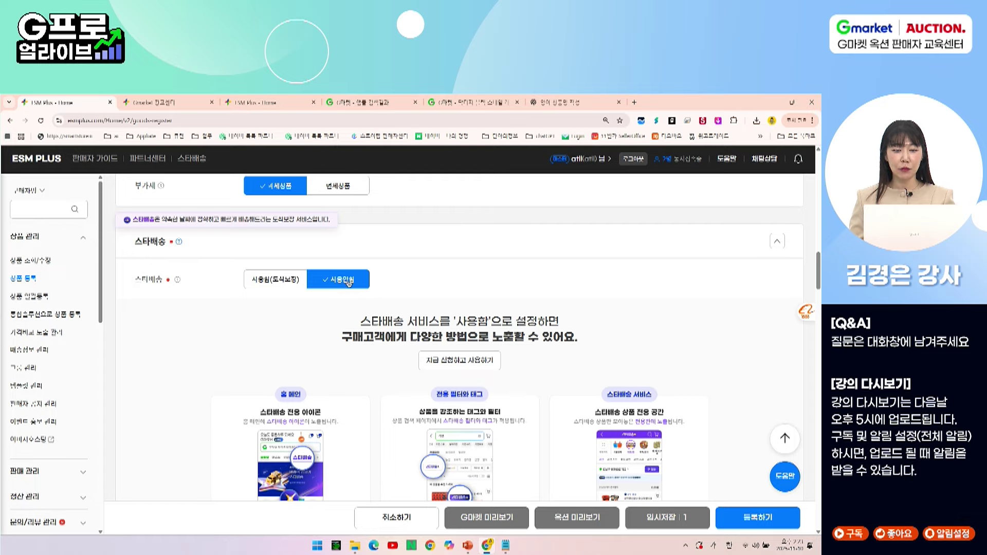
pyautogui.click(360, 242)
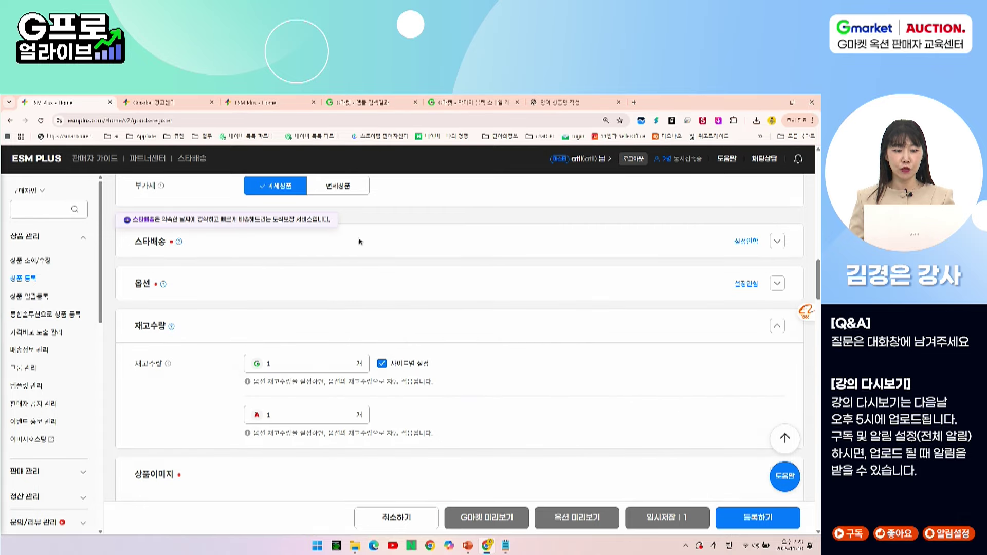
# - Check the stock and product image sections, the thumbnail files in the Luna Garden thumbnail folder, and the image upload dialog without adding any file
pyautogui.scroll(-2, 321, 231)
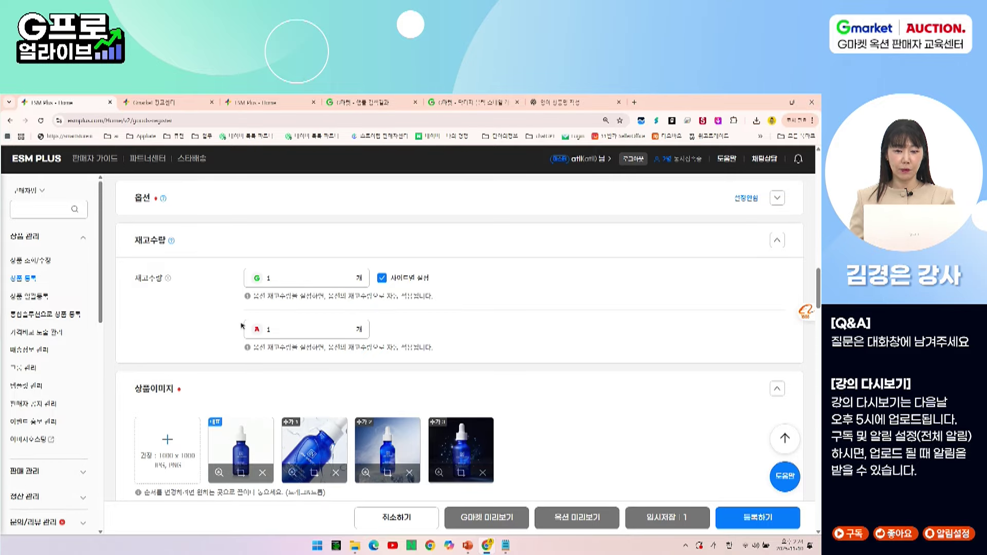
pyautogui.scroll(-3, 242, 325)
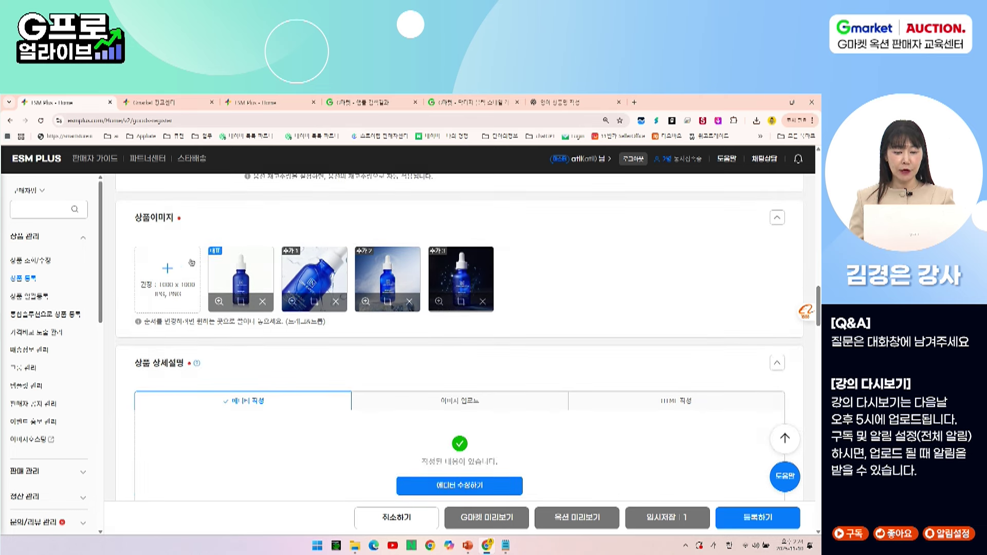
pyautogui.moveTo(354, 549)
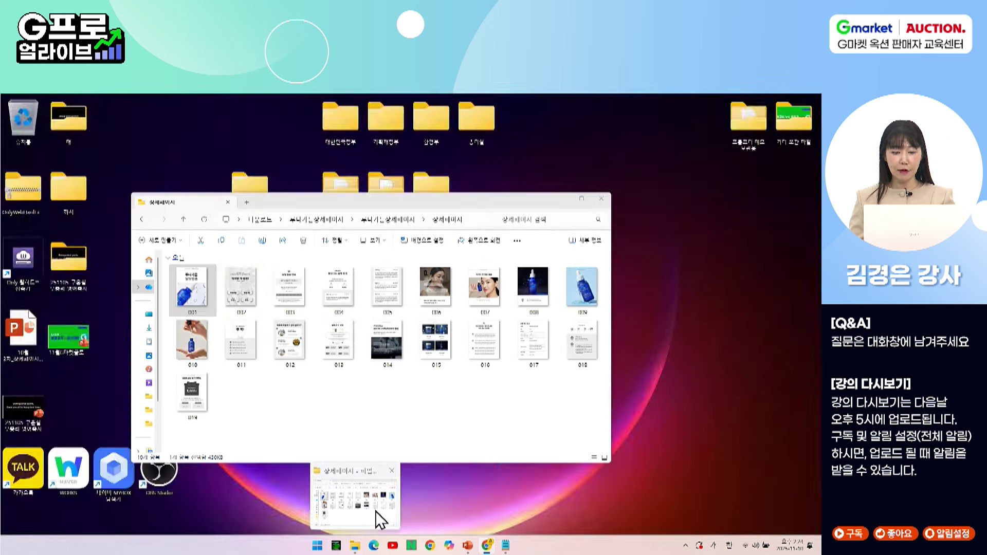
pyautogui.click(376, 514)
pyautogui.click(388, 220)
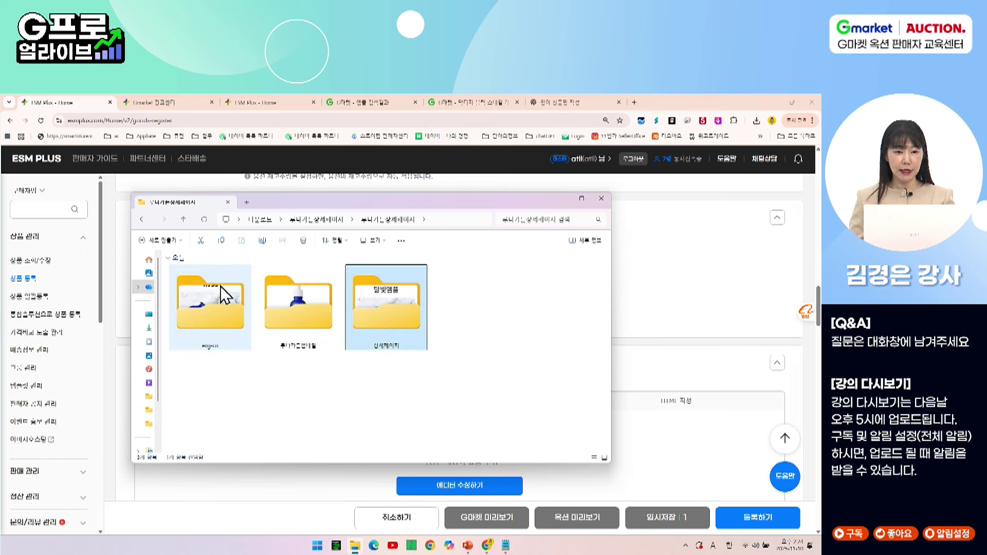
pyautogui.doubleClick(315, 307)
pyautogui.moveTo(554, 385); pyautogui.dragTo(202, 280)
pyautogui.click(704, 309)
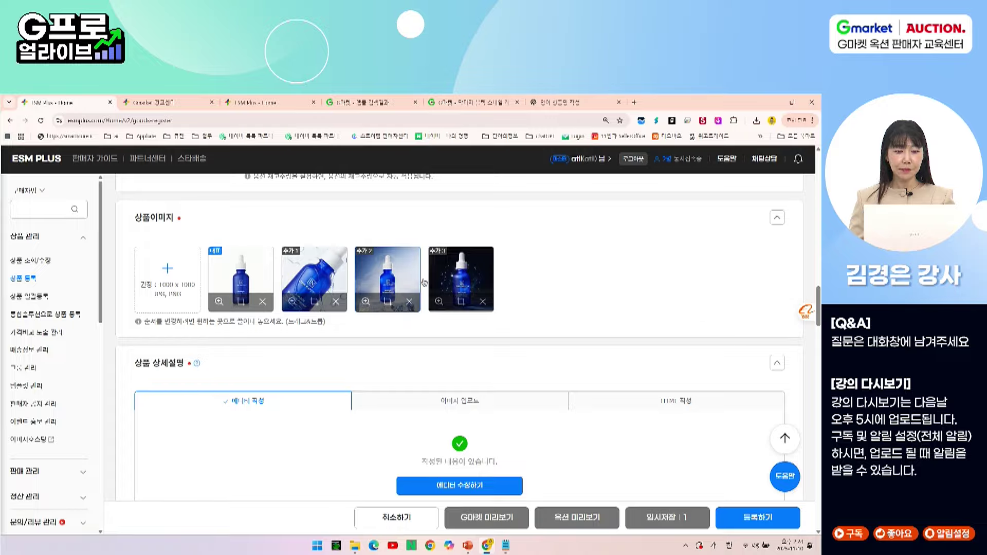
pyautogui.click(165, 281)
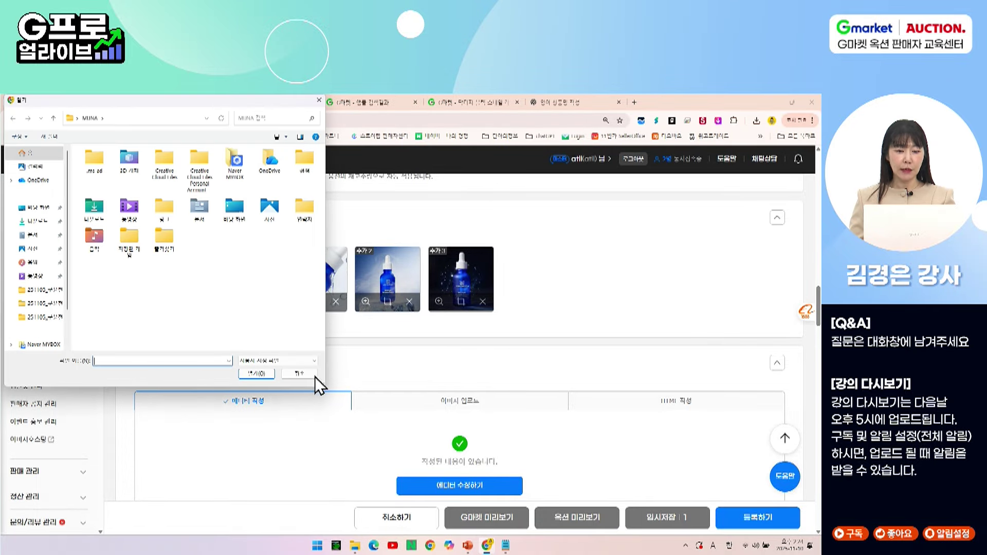
pyautogui.click(315, 375)
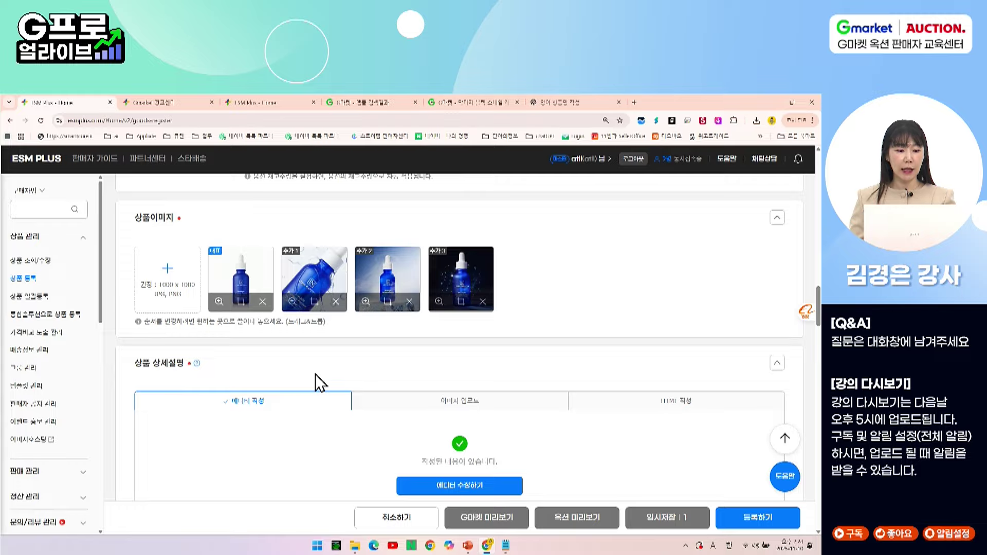
# - Reorder the product images, making the dark-background bottle the main image and the white-background bottle the third additional image
pyautogui.moveTo(214, 282); pyautogui.dragTo(327, 286)
pyautogui.moveTo(401, 287); pyautogui.dragTo(316, 282)
pyautogui.moveTo(478, 285); pyautogui.dragTo(249, 282)
pyautogui.moveTo(314, 283); pyautogui.dragTo(314, 283)
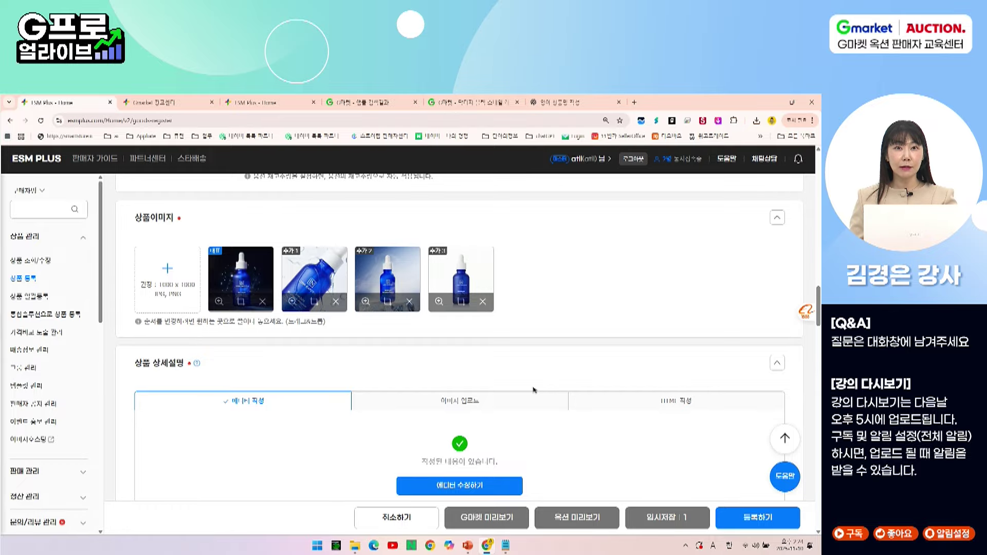
# - Examine the product thumbnails, prices and badges in the Gmarket search results for 앰플
pyautogui.click(356, 101)
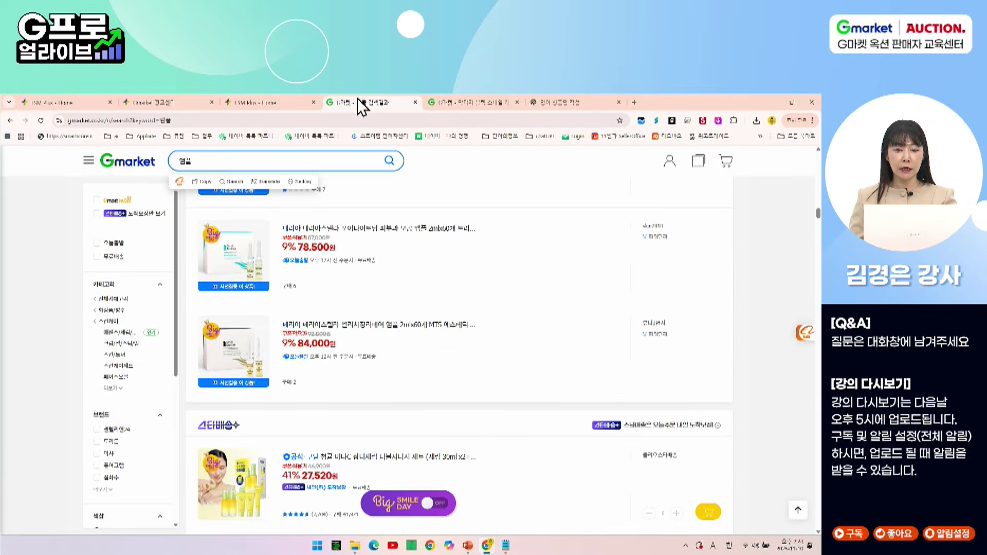
pyautogui.scroll(-10, 617, 369)
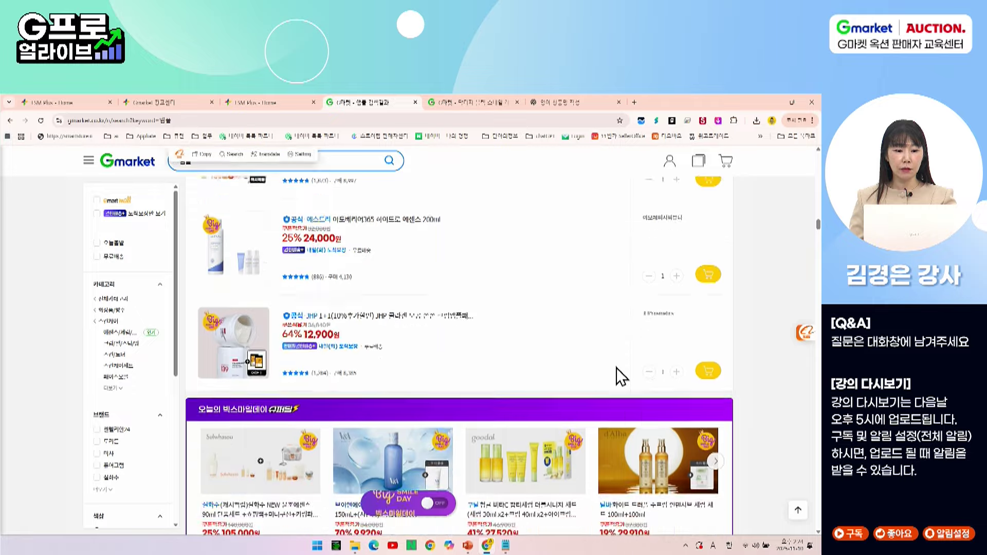
pyautogui.scroll(-10, 619, 380)
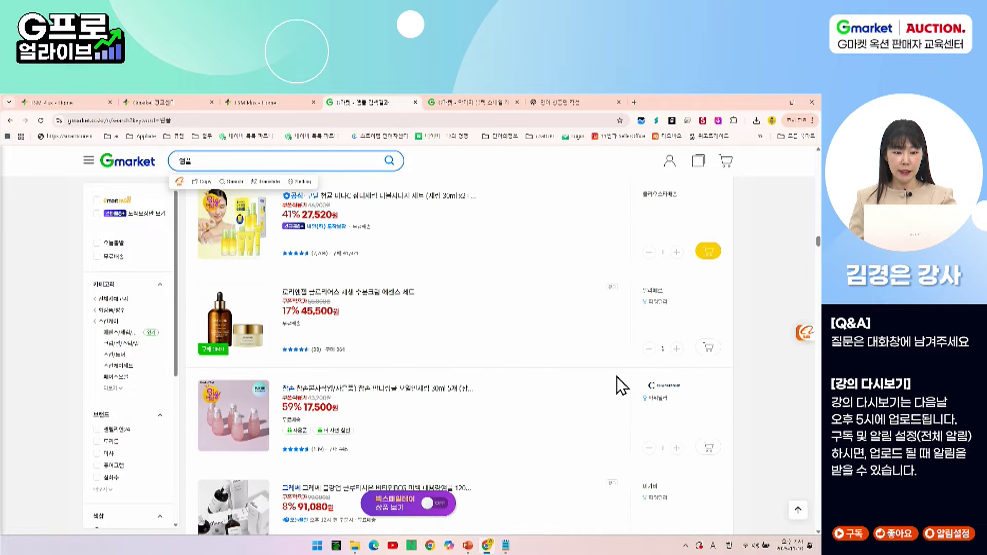
pyautogui.scroll(-10, 620, 386)
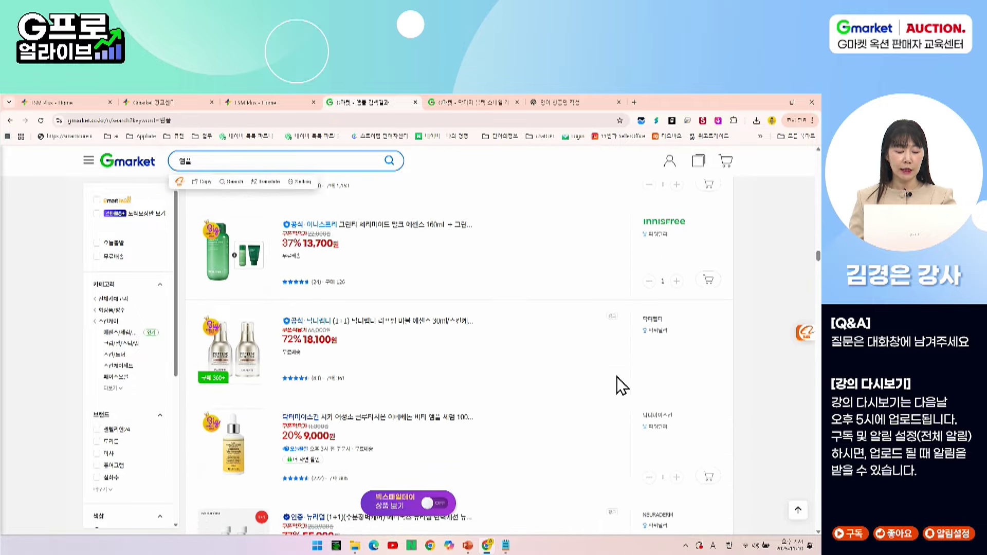
pyautogui.scroll(-8, 622, 386)
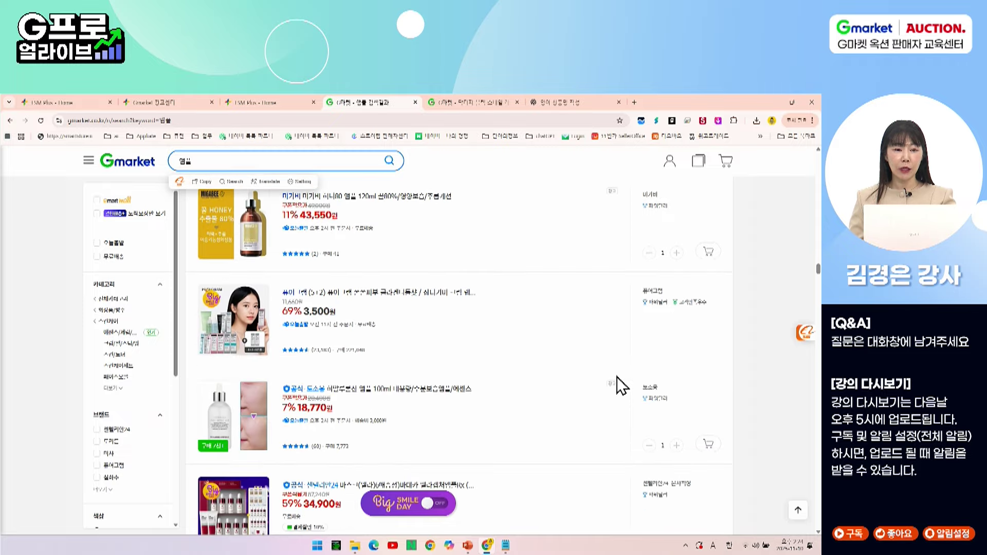
pyautogui.scroll(-2, 621, 386)
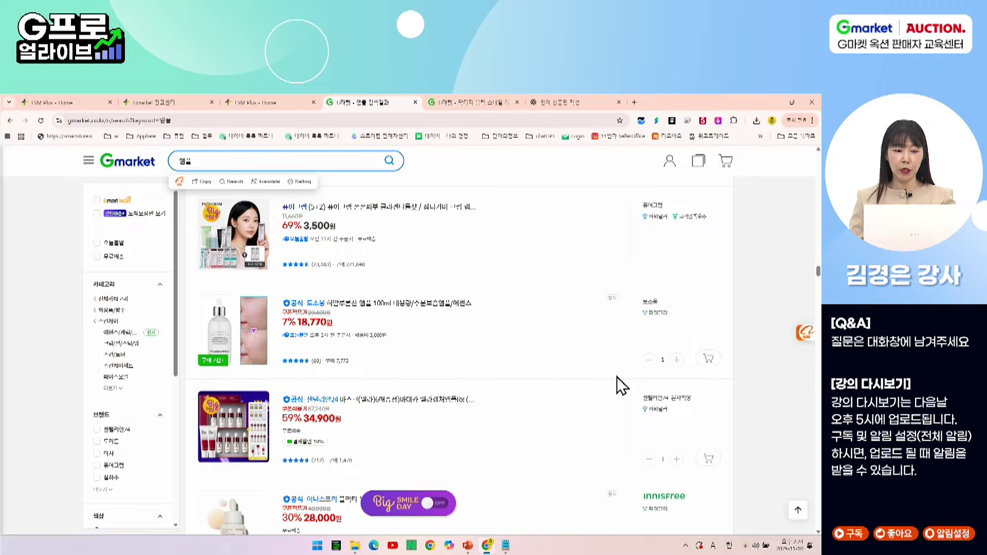
pyautogui.scroll(4, 621, 385)
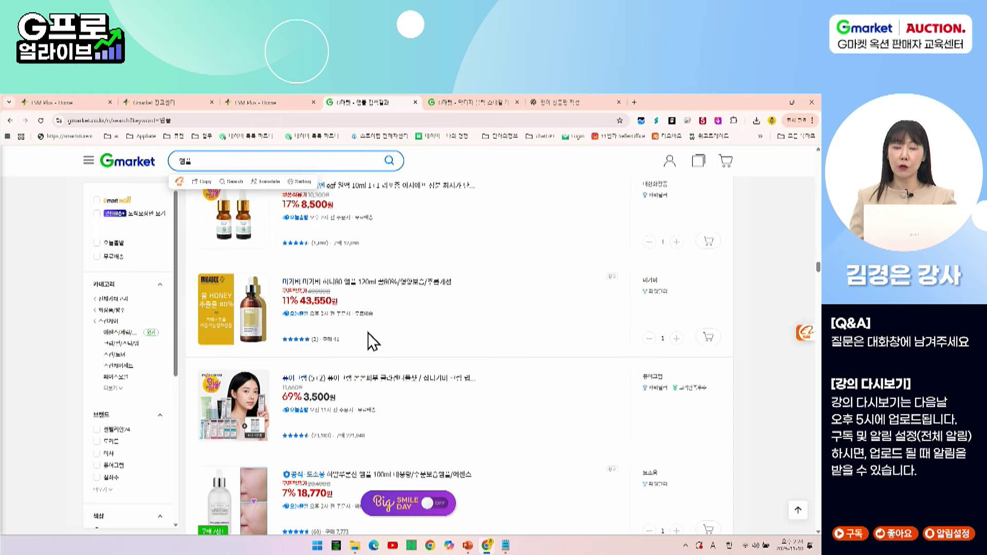
pyautogui.scroll(2, 373, 342)
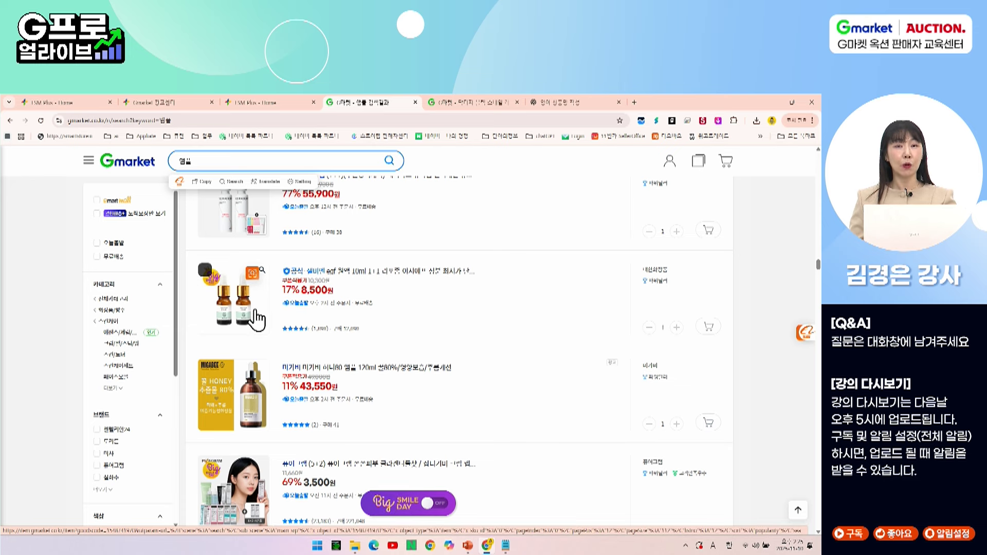
pyautogui.scroll(-3, 257, 320)
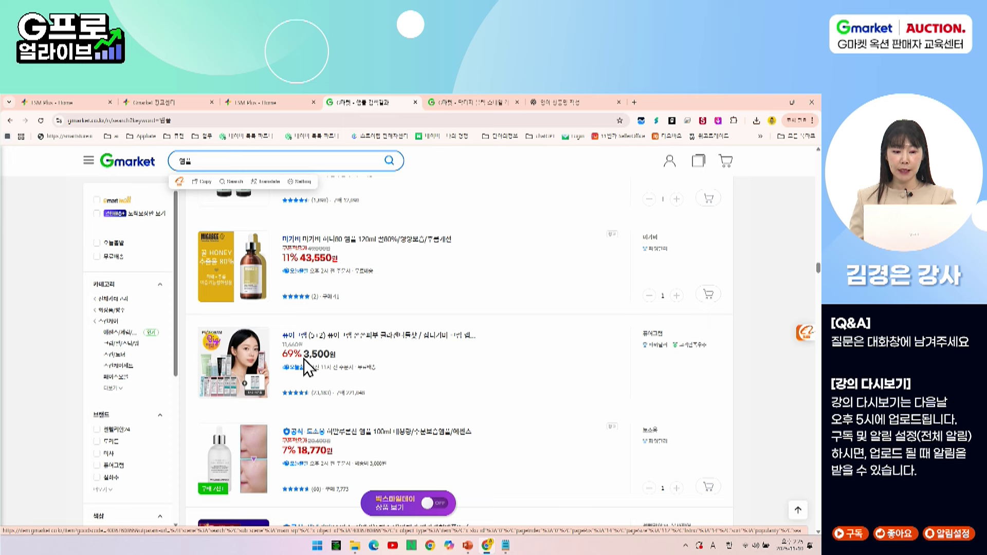
pyautogui.scroll(-2, 252, 373)
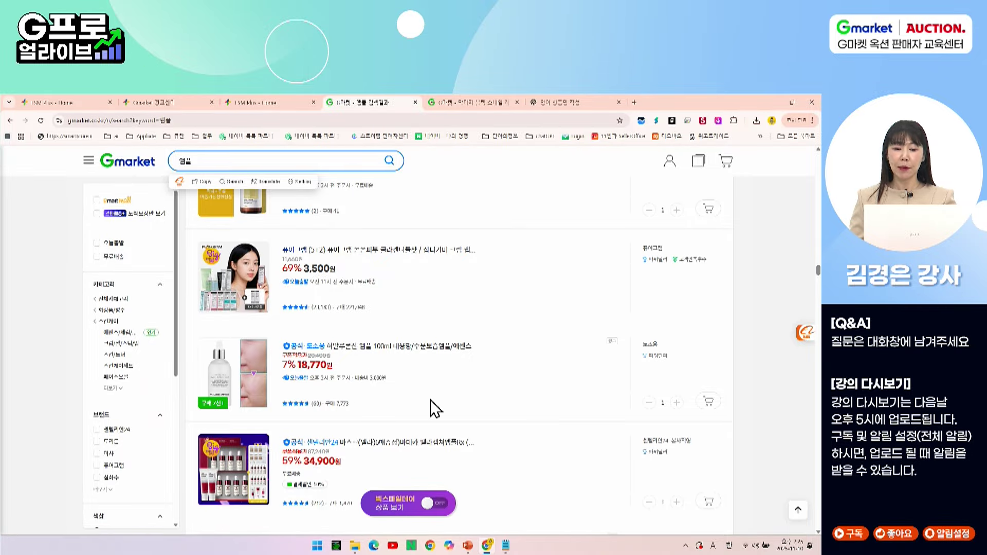
# - Return to the ESM Plus registration form and make the sky-background bottle the main image and the white-background bottle the first additional image
pyautogui.click(58, 103)
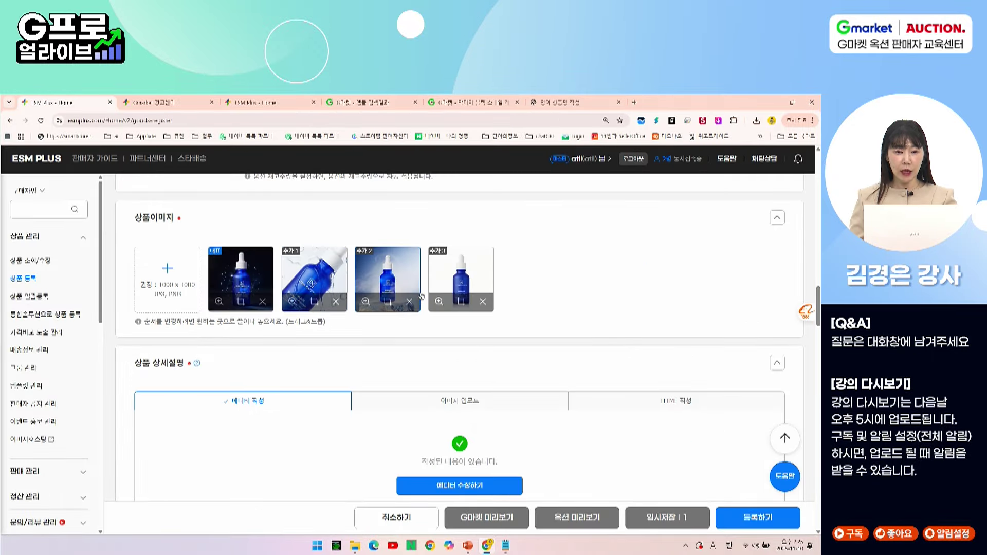
pyautogui.moveTo(421, 296); pyautogui.dragTo(236, 299)
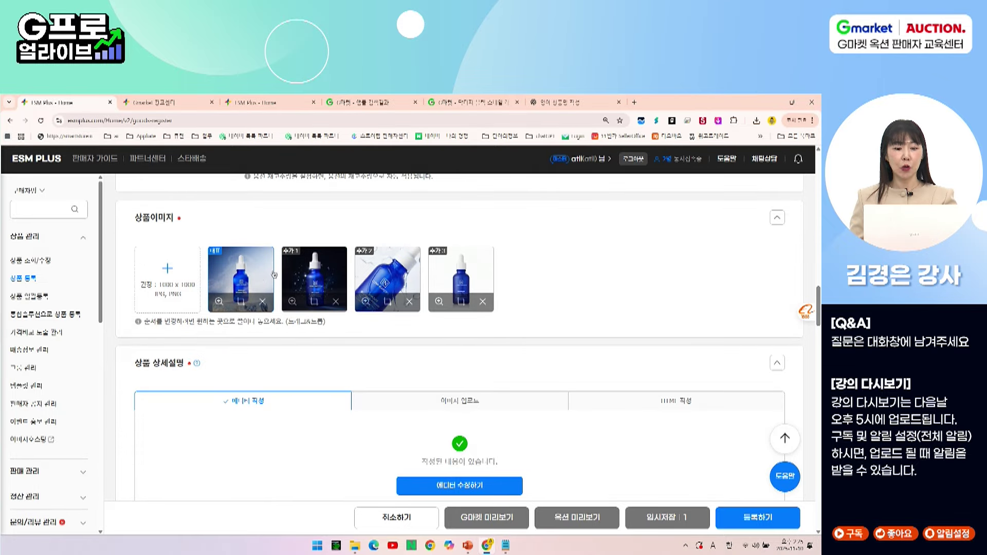
pyautogui.moveTo(460, 280); pyautogui.dragTo(314, 280)
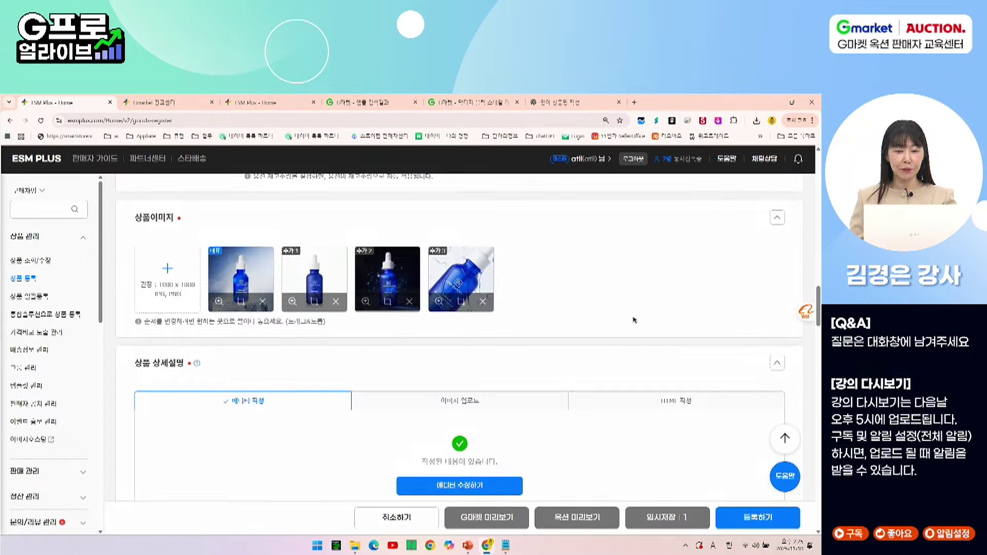
# - Open the Korean product detail description in the ESM editor and view its content
pyautogui.scroll(-3, 638, 317)
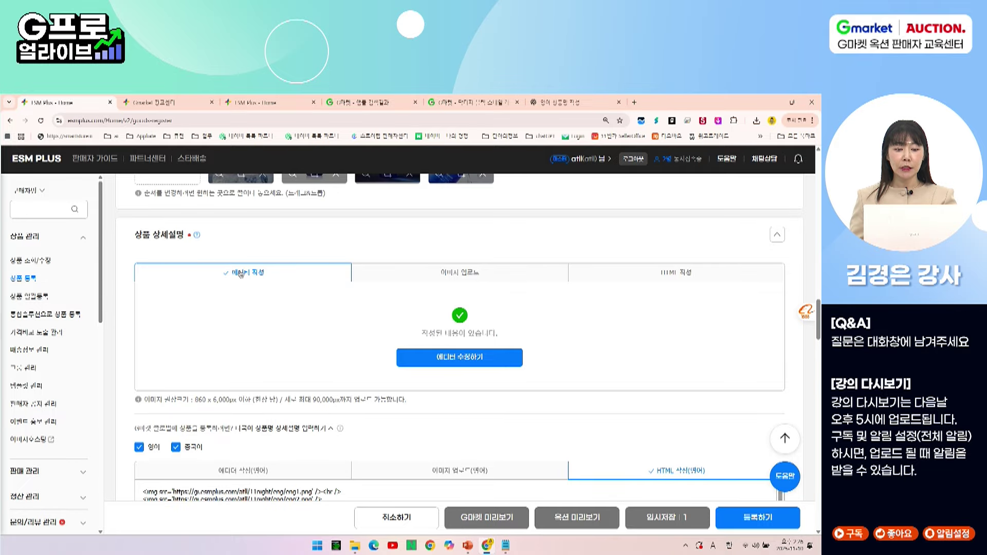
pyautogui.click(421, 366)
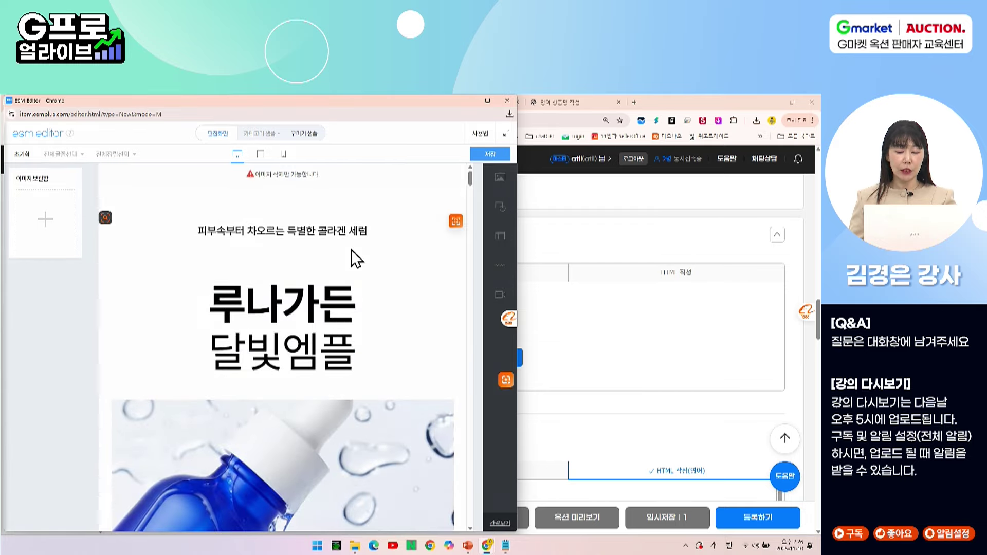
pyautogui.moveTo(469, 180)
pyautogui.mouseDown()
pyautogui.moveTo(459, 356)
pyautogui.moveTo(471, 521)
pyautogui.moveTo(478, 171)
pyautogui.mouseUp()
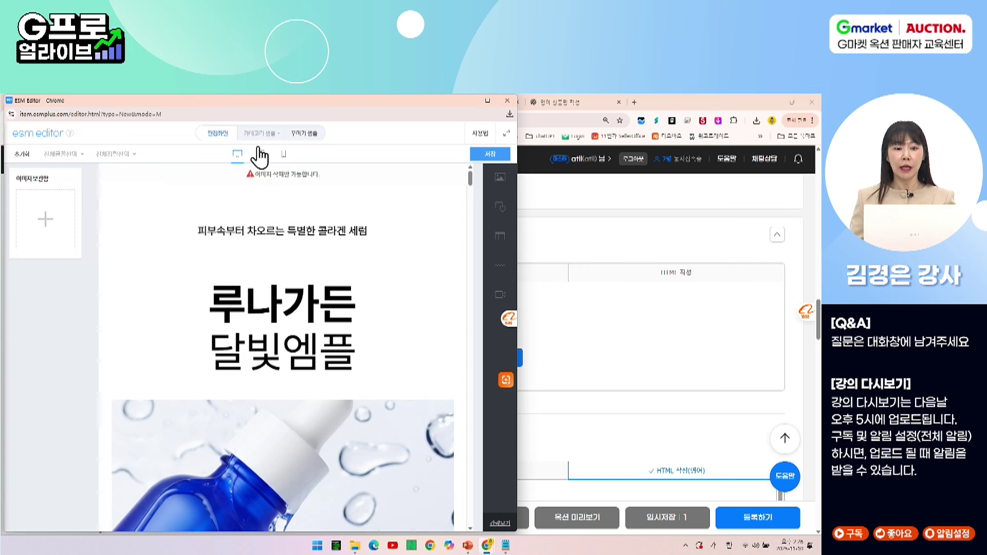
# - Look through the editor's 꾸미기 샘플 decoration samples, then close the samples and the editor without inserting anything
pyautogui.click(303, 135)
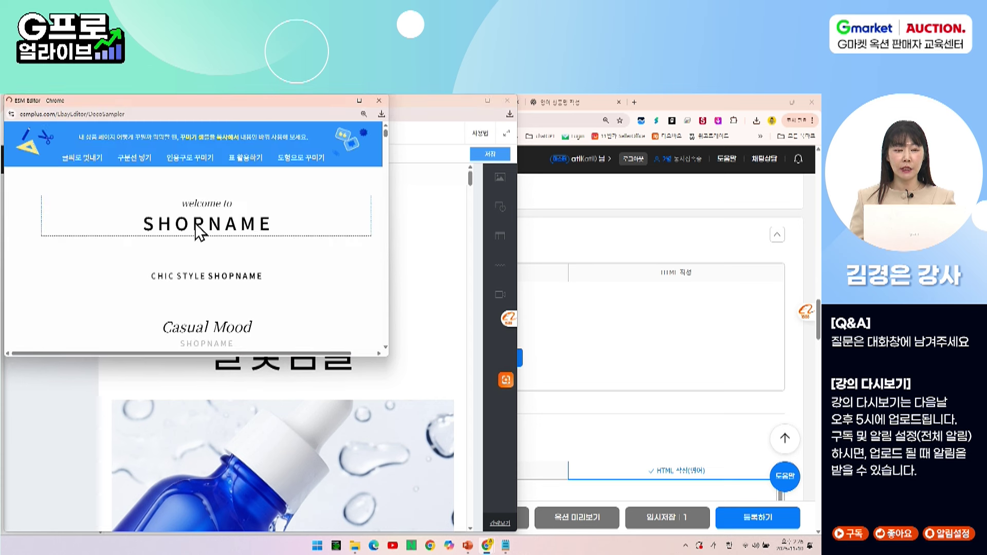
pyautogui.scroll(-2, 215, 288)
pyautogui.scroll(-10, 212, 288)
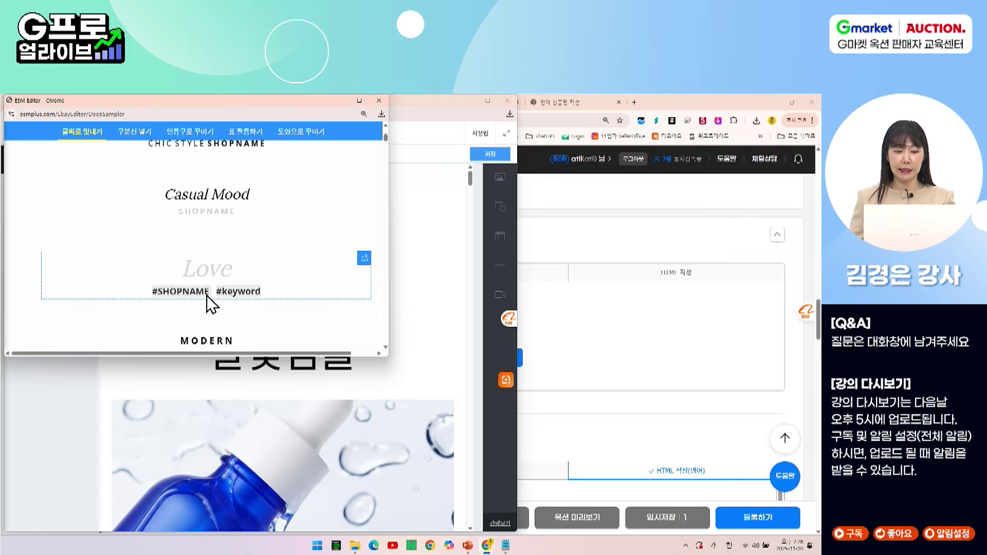
pyautogui.moveTo(198, 254)
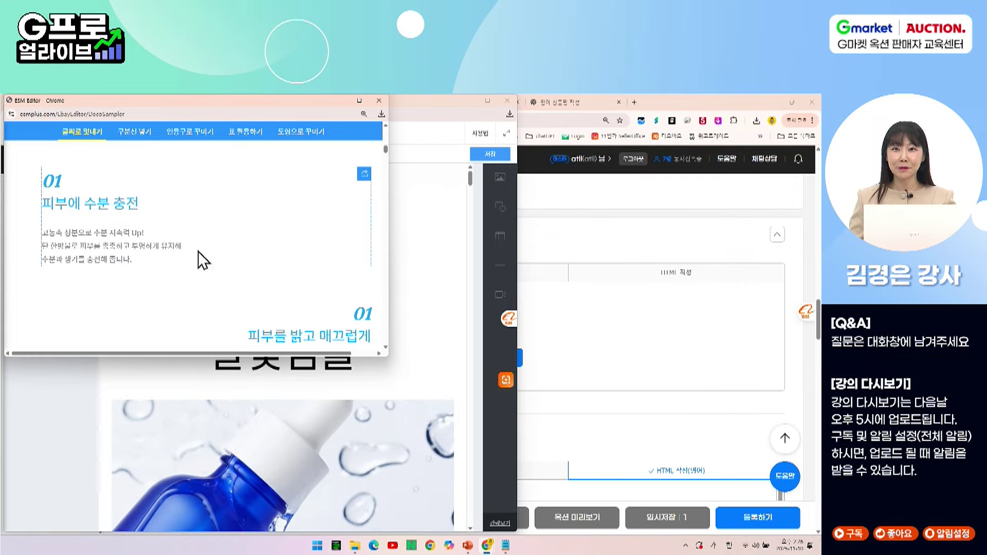
pyautogui.click(379, 101)
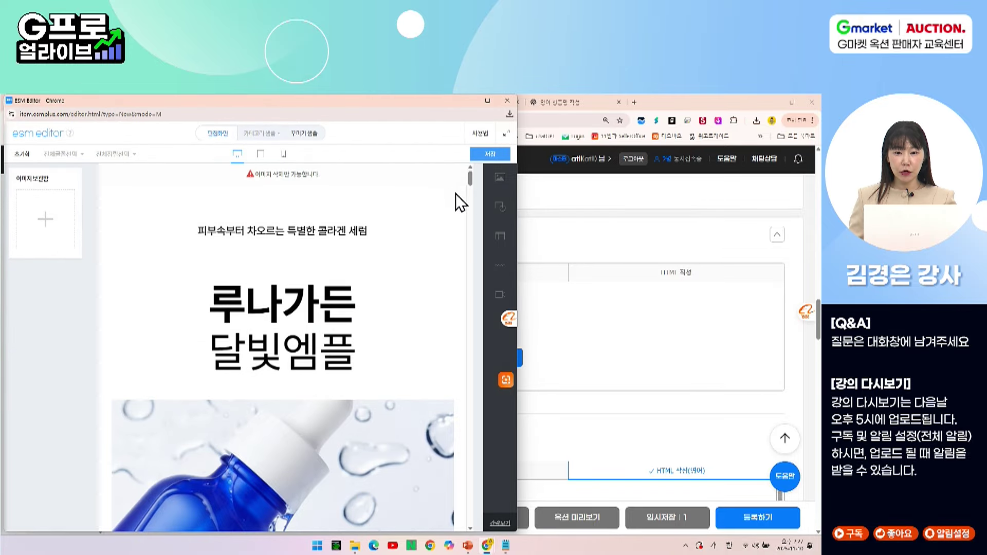
pyautogui.click(509, 102)
# - Check the foreign-language detail description section by collapsing and reopening it, and highlight the first two image lines of the English HTML
pyautogui.scroll(-4, 643, 410)
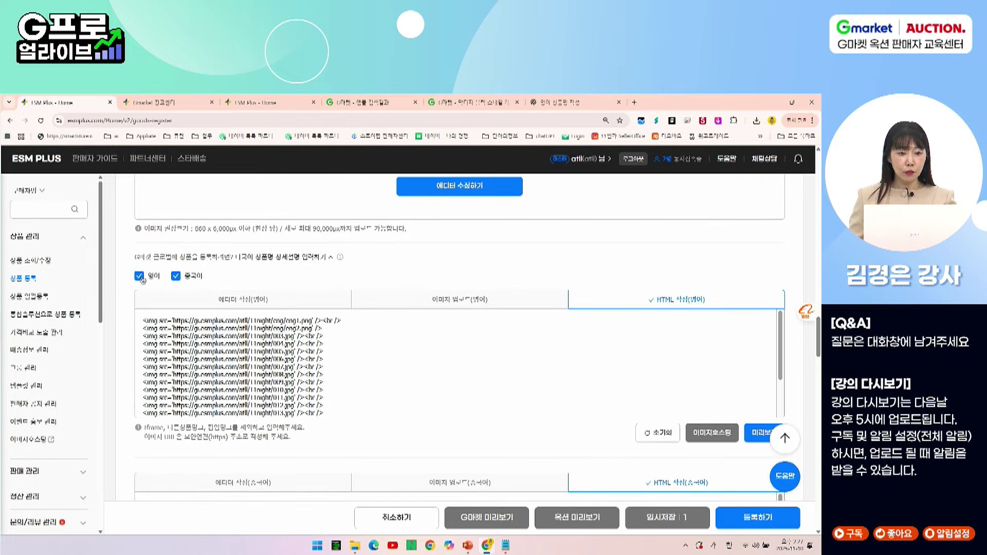
pyautogui.click(291, 260)
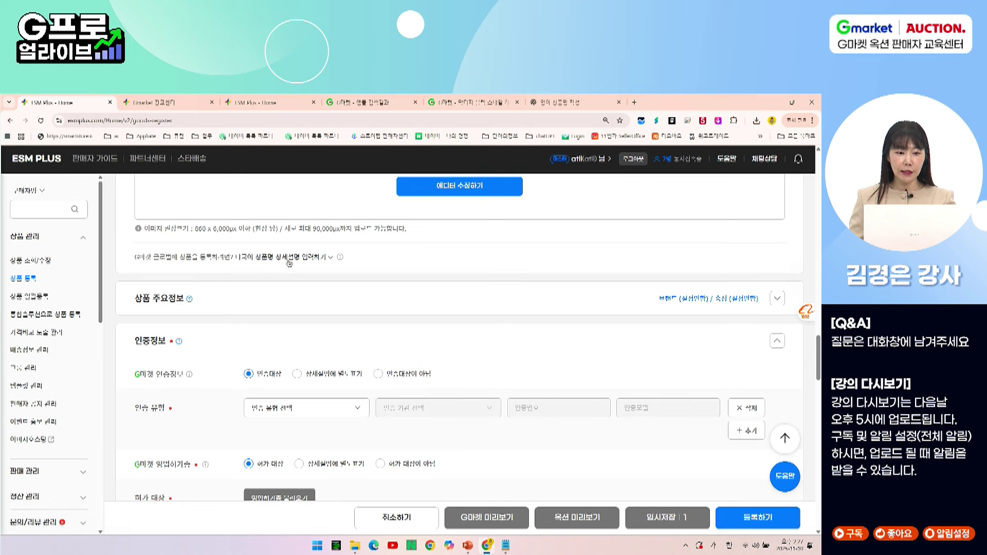
pyautogui.click(317, 262)
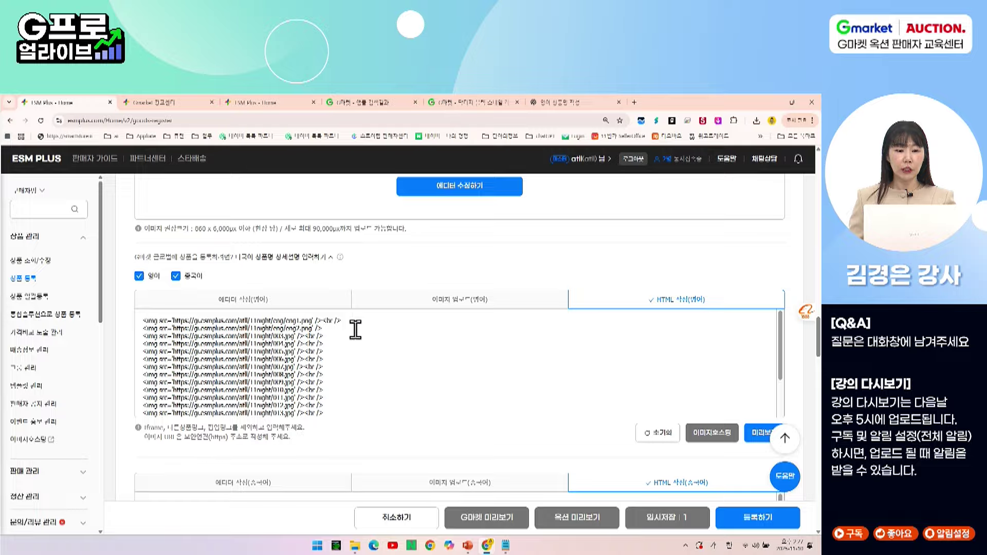
pyautogui.moveTo(341, 330); pyautogui.dragTo(138, 319)
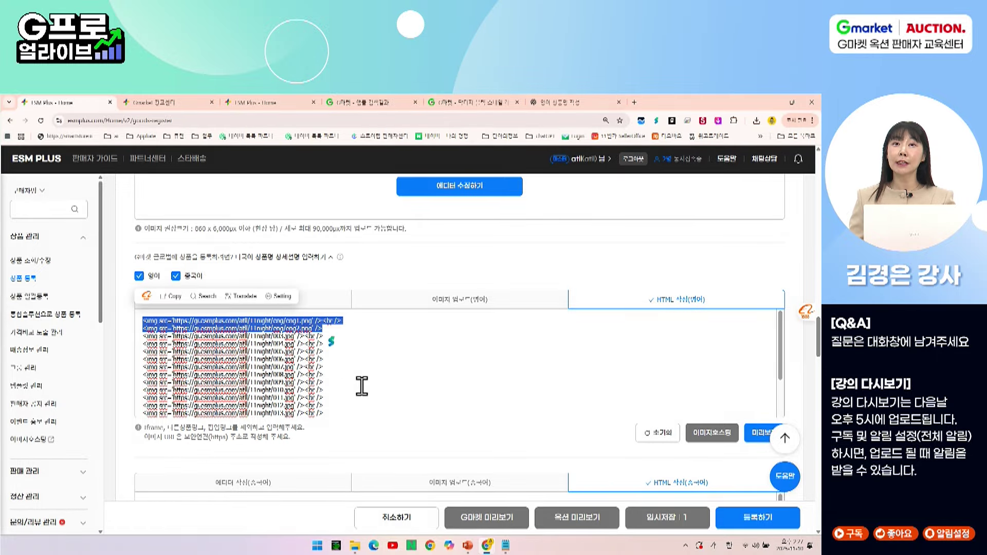
# - View the English description in the ESM editor, copy the "welcome to SHOPNAME" decoration sample, and return to the registration form without saving
pyautogui.click(325, 308)
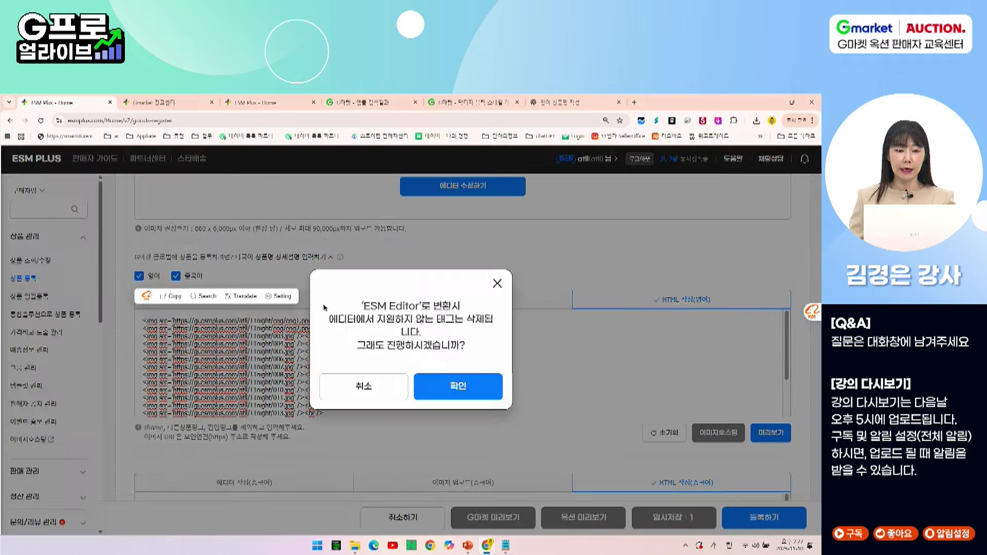
pyautogui.click(484, 385)
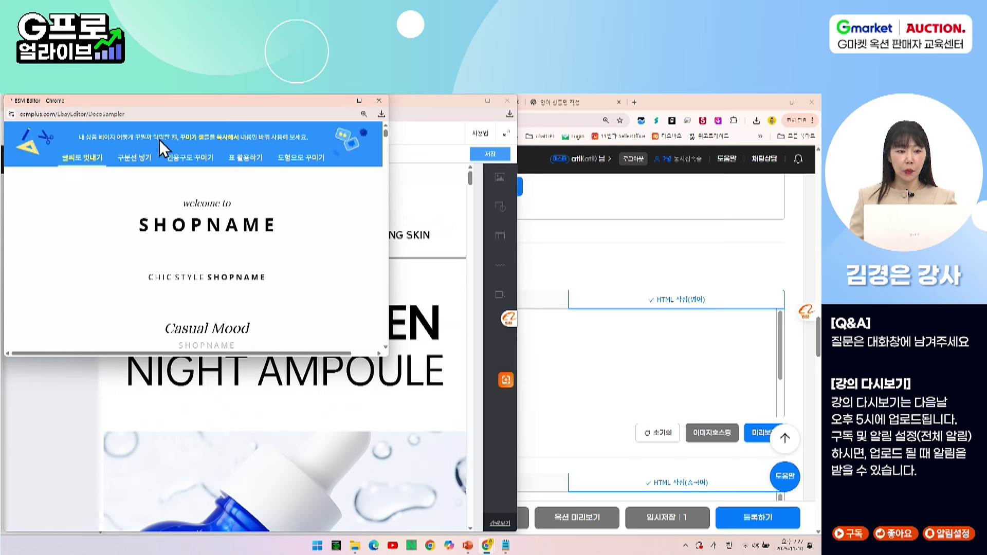
pyautogui.click(363, 202)
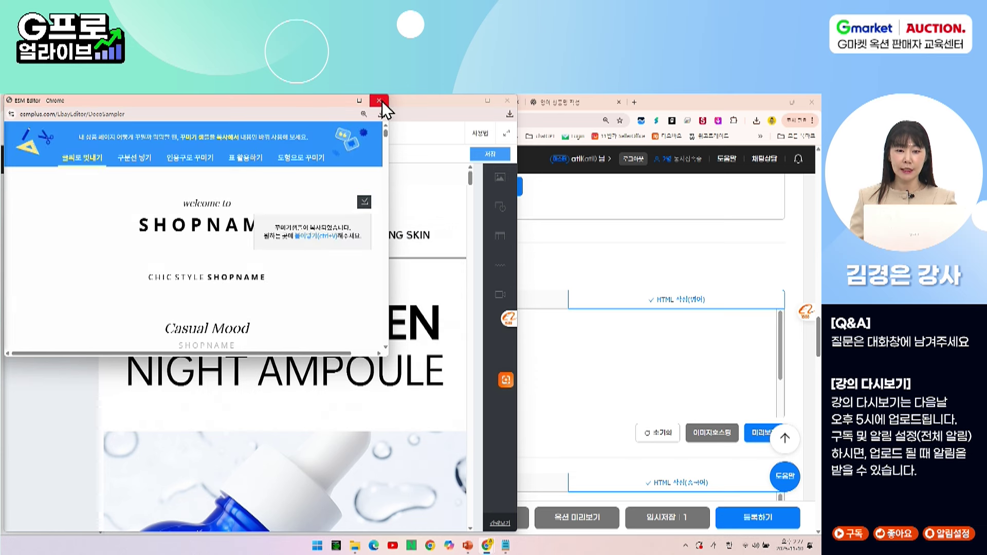
pyautogui.click(379, 100)
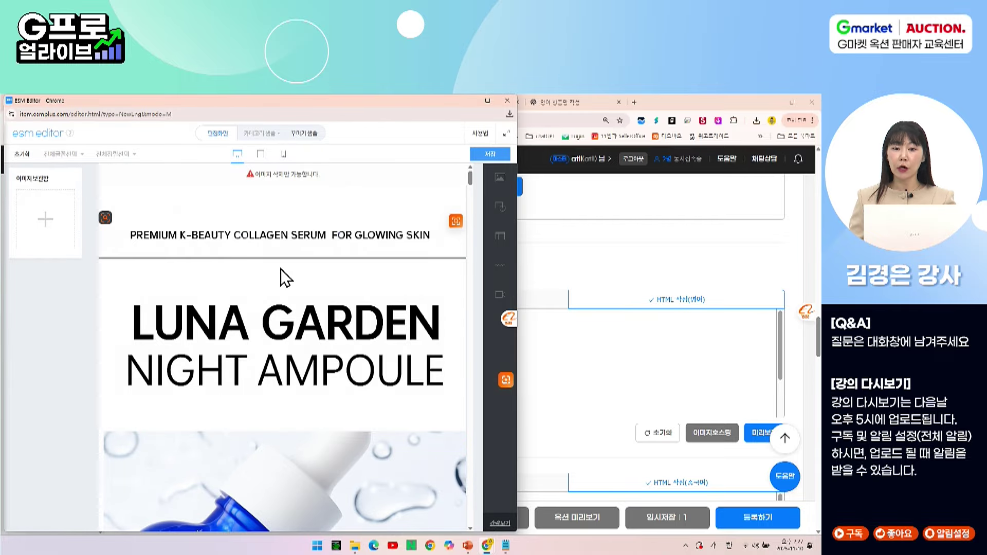
pyautogui.click(645, 260)
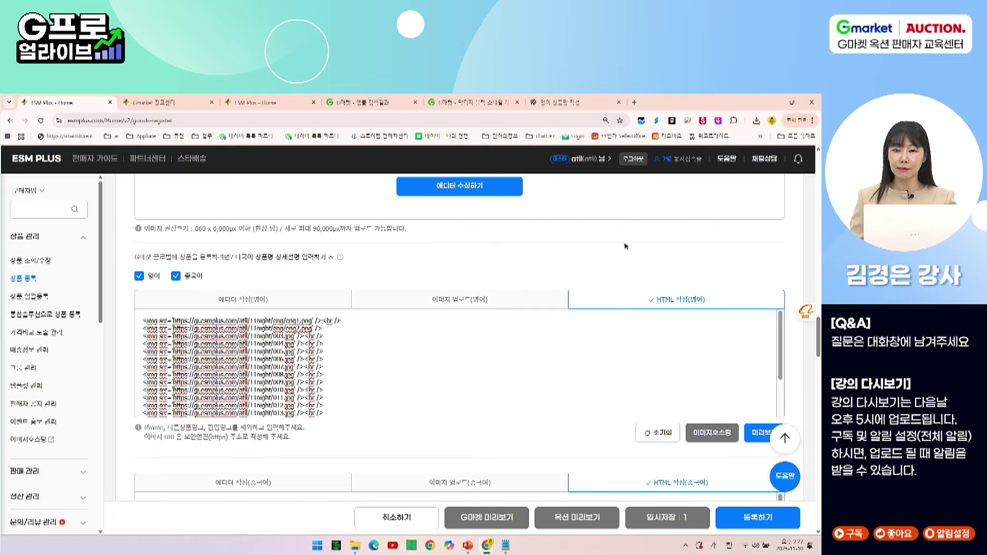
# - Review the ChatGPT request "이 이미지를 영문으로 바꿔줘" and the English version of the Luna Garden detail image generated from it
pyautogui.click(560, 100)
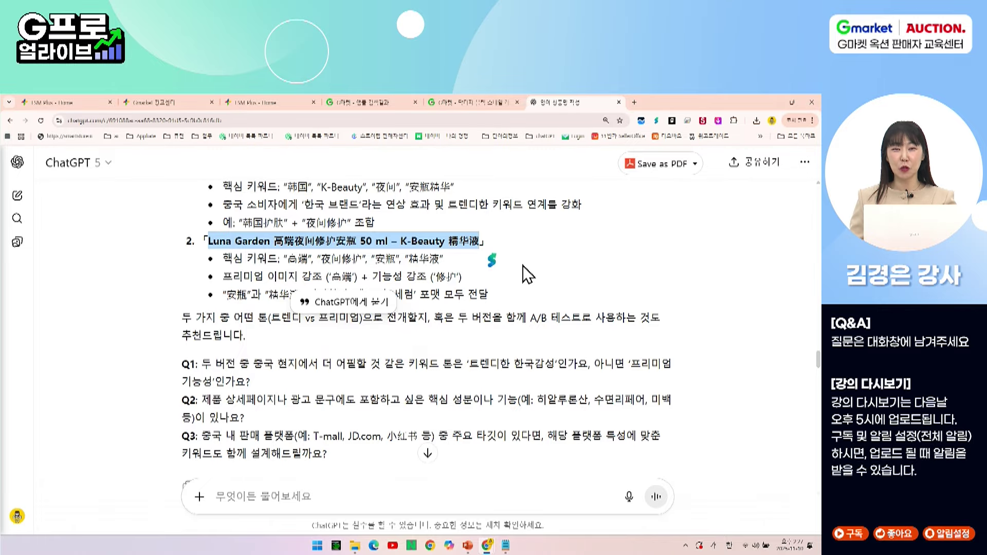
pyautogui.scroll(-8, 527, 274)
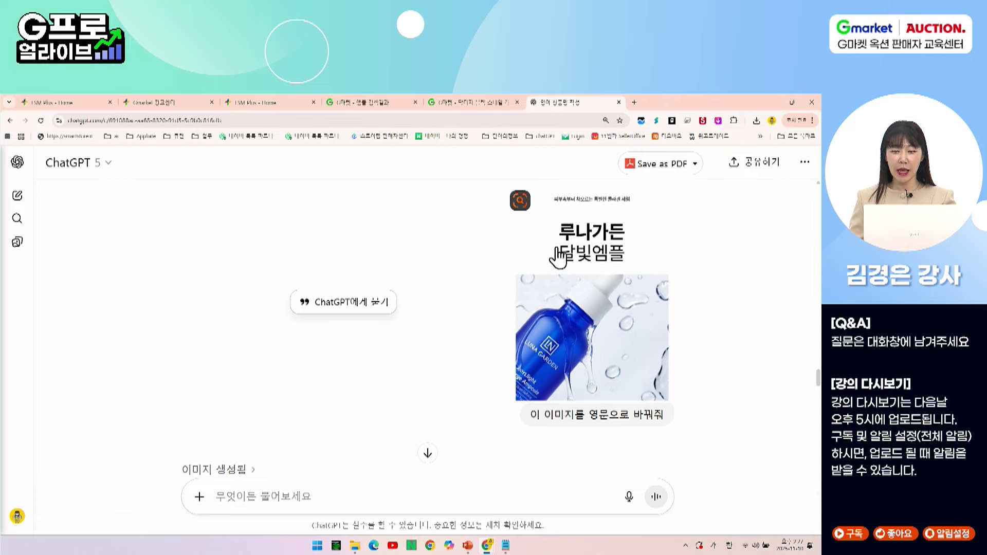
pyautogui.doubleClick(565, 415)
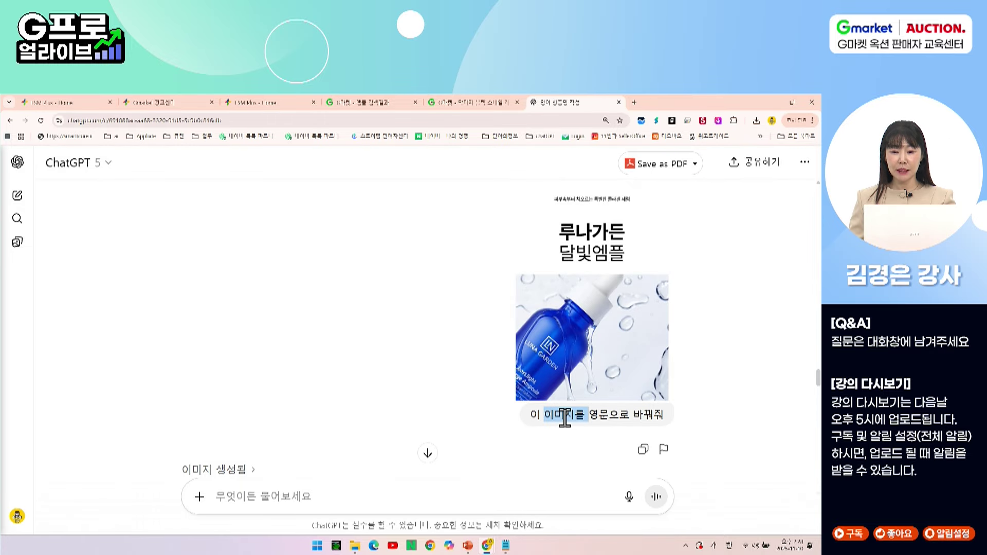
pyautogui.tripleClick(565, 416)
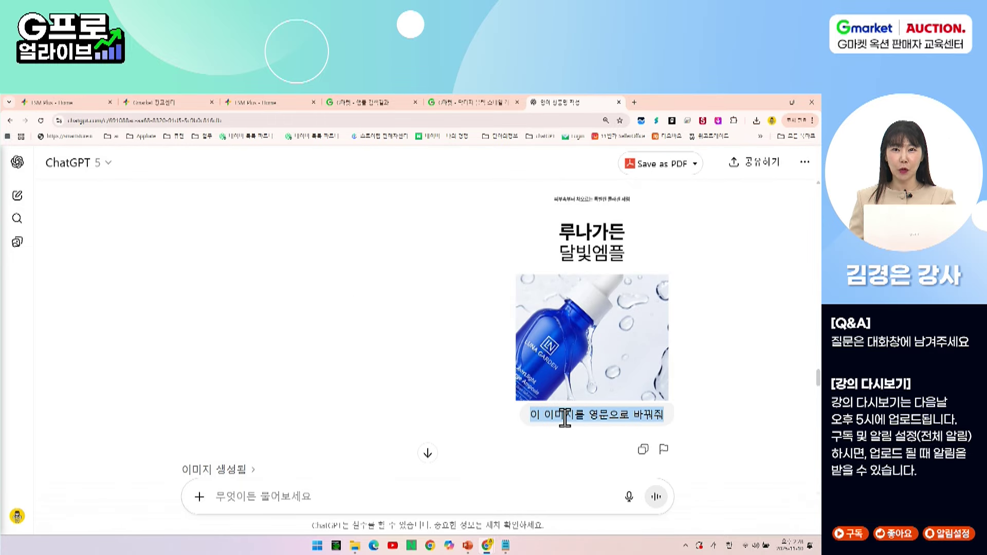
pyautogui.click(565, 416)
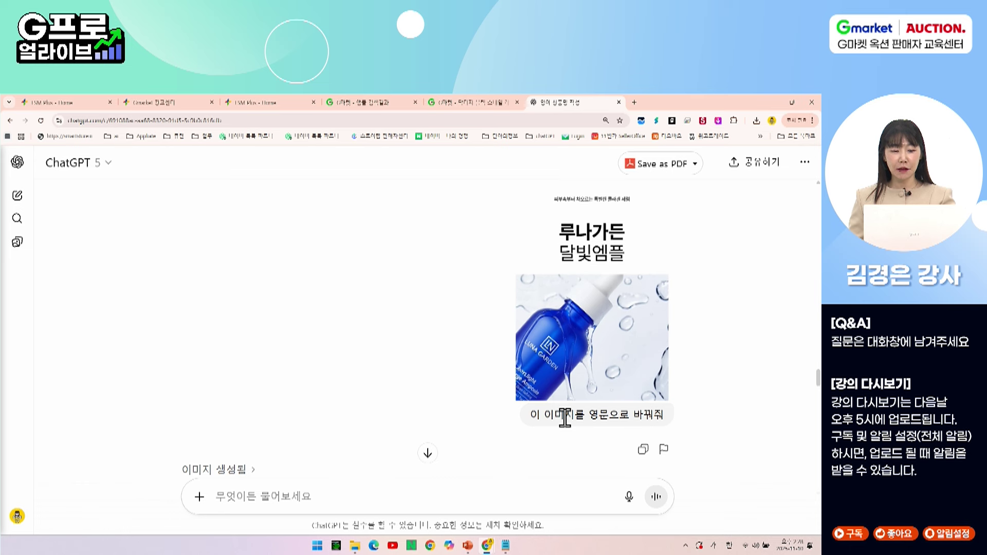
pyautogui.scroll(-6, 565, 419)
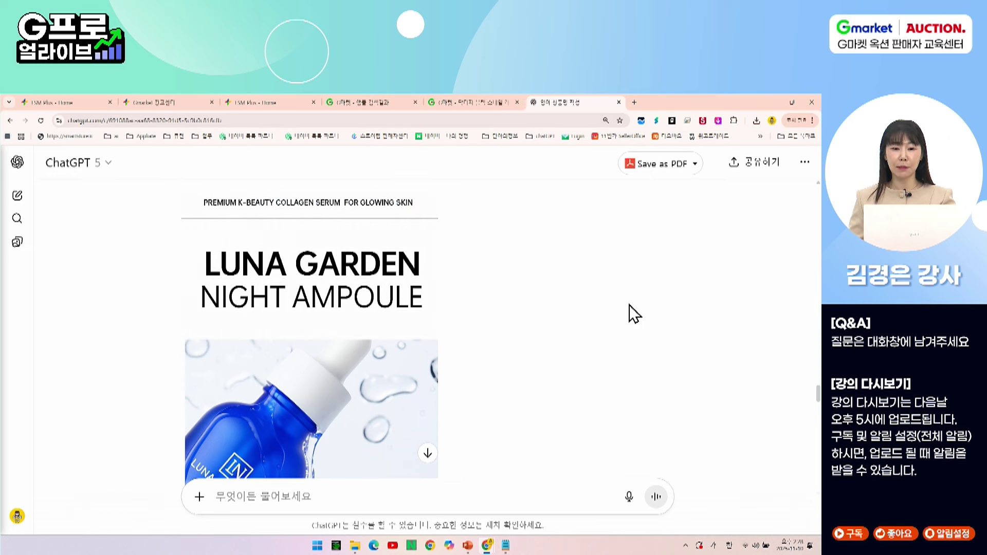
# - Recheck the headline and bottle picture in the English "LUNA GARDEN NIGHT AMPOULE" image
pyautogui.scroll(-3, 635, 314)
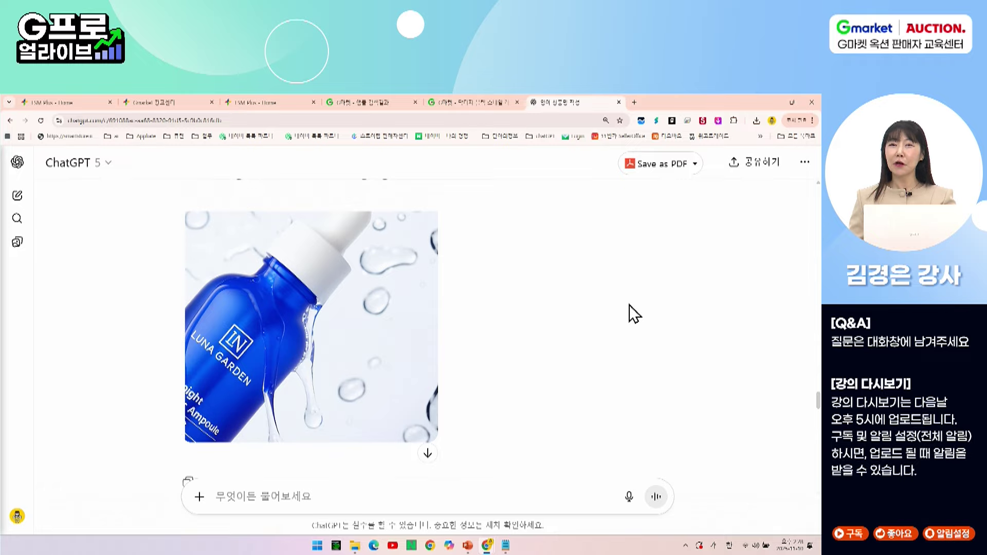
pyautogui.scroll(2, 628, 307)
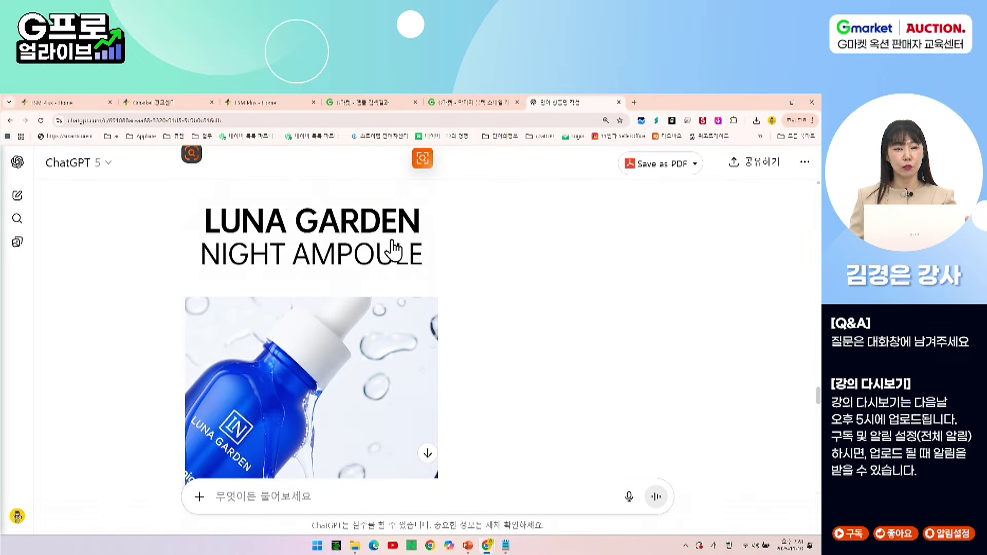
pyautogui.scroll(1, 673, 328)
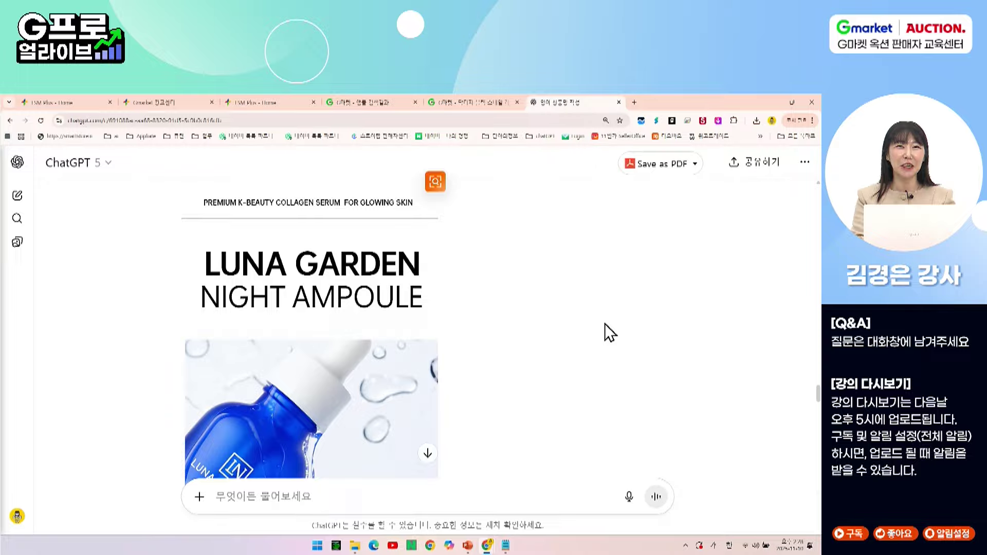
# - Compare the enlarged Korean "120만 개 완판!" image with the English version generated for the request "이 이미지도 영문으로 변경해줘"
pyautogui.scroll(-12, 604, 323)
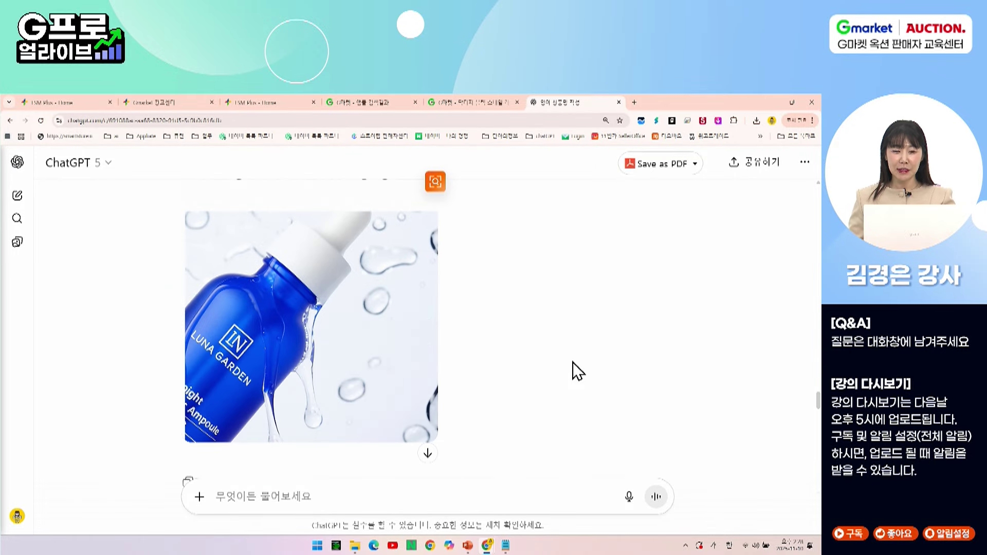
pyautogui.scroll(-5, 572, 361)
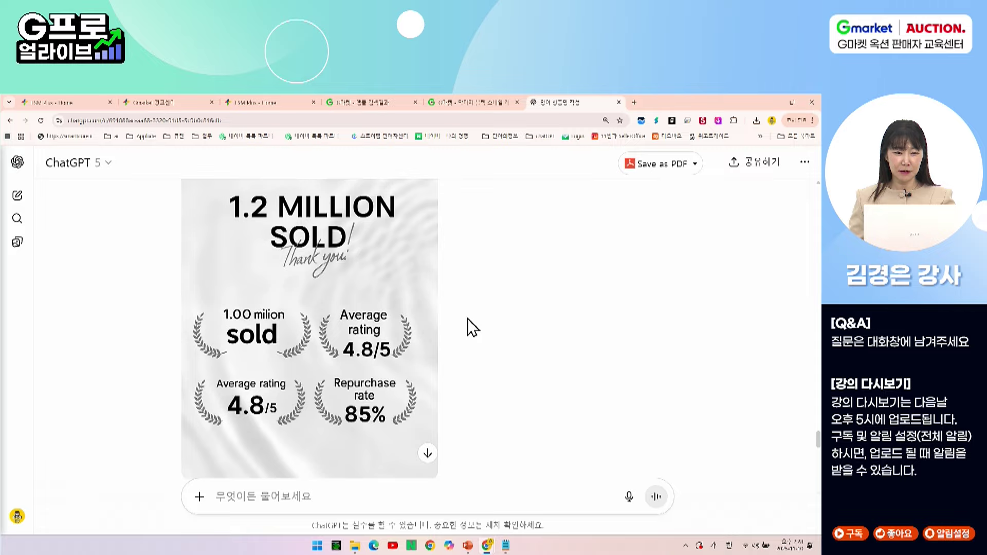
pyautogui.scroll(4, 599, 385)
pyautogui.scroll(4, 600, 386)
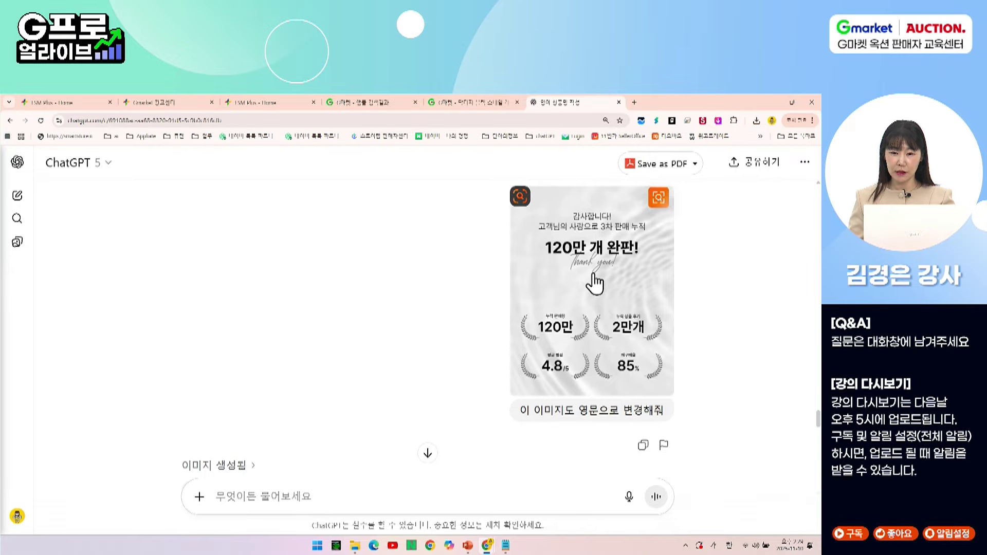
pyautogui.click(621, 293)
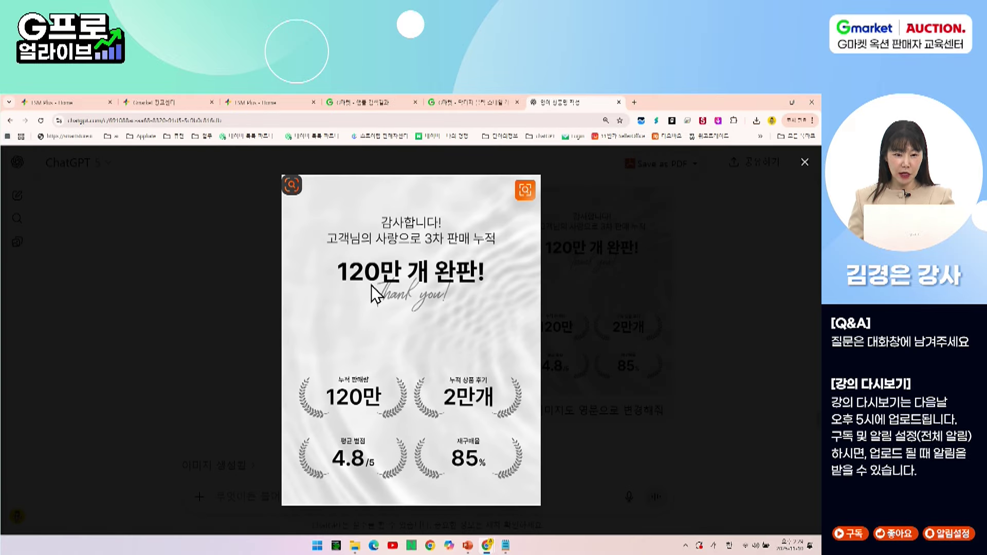
pyautogui.click(667, 397)
pyautogui.scroll(-5, 667, 397)
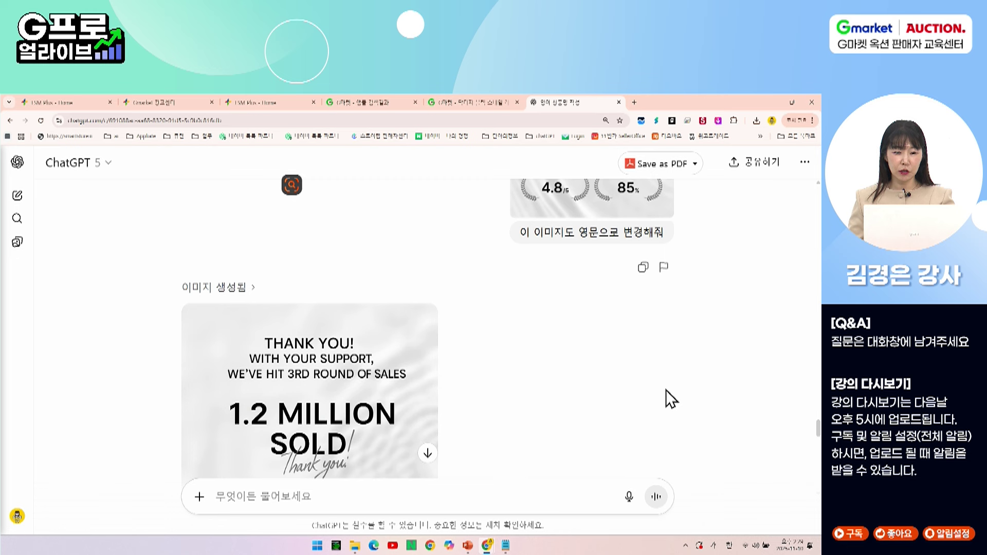
pyautogui.scroll(-3, 529, 388)
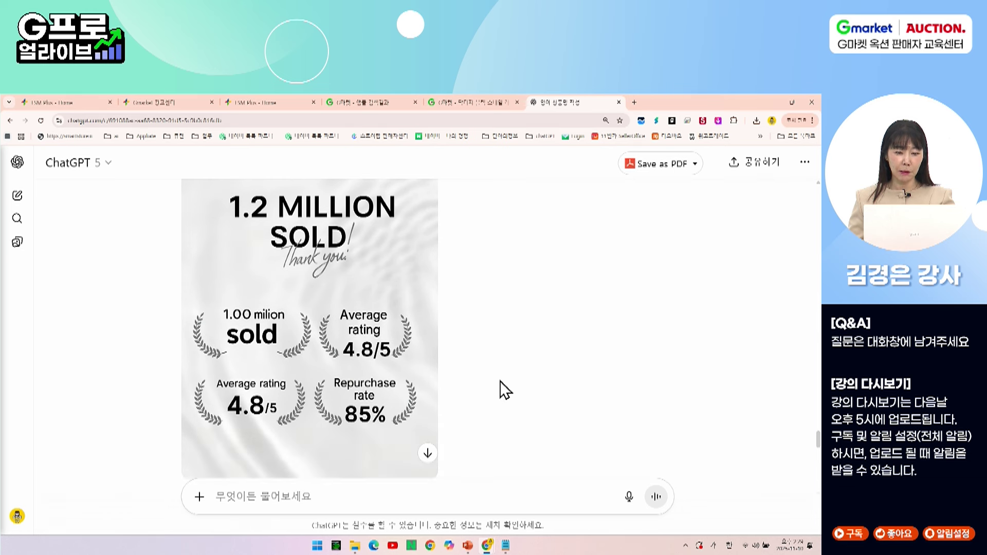
pyautogui.scroll(-1, 409, 395)
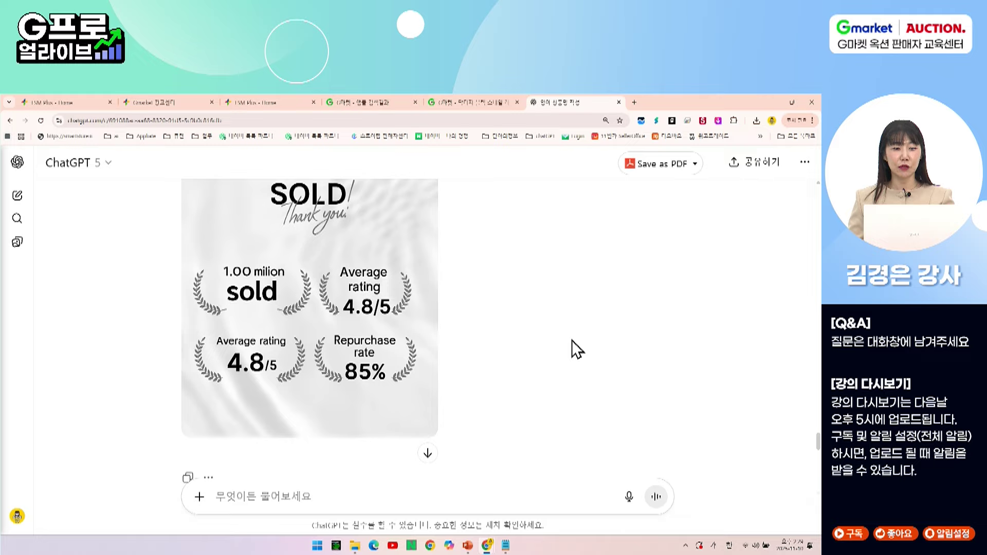
# - Review the request "이 이미지를 중국어로 바꿔줄래?" with its three attached images and the Chinese ampoule image generated from it
pyautogui.scroll(-4, 572, 341)
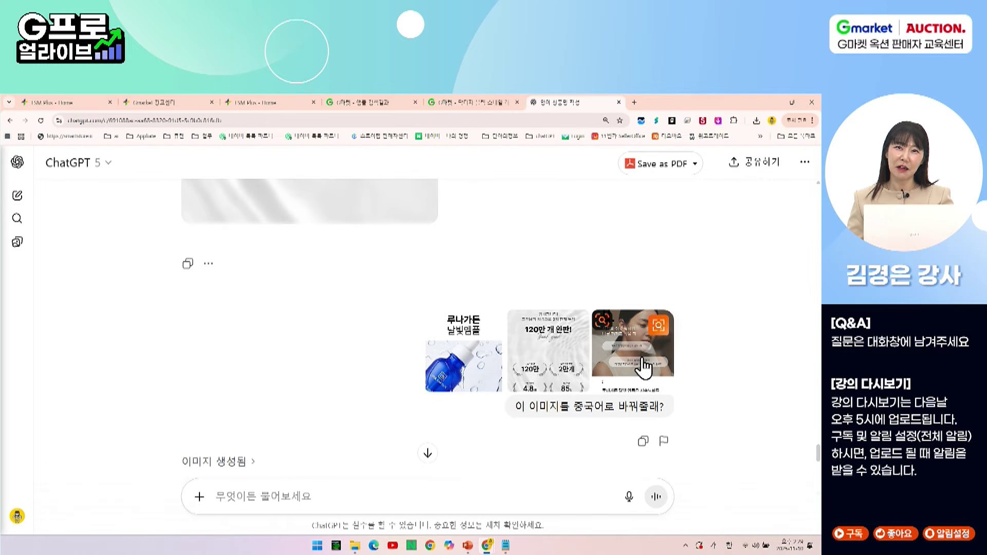
pyautogui.scroll(-2, 645, 366)
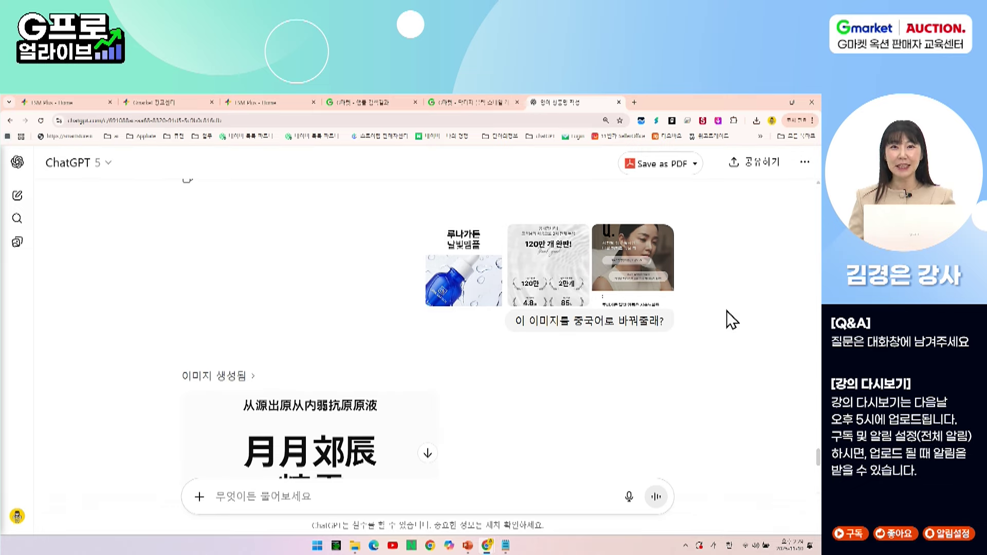
pyautogui.scroll(-3, 731, 320)
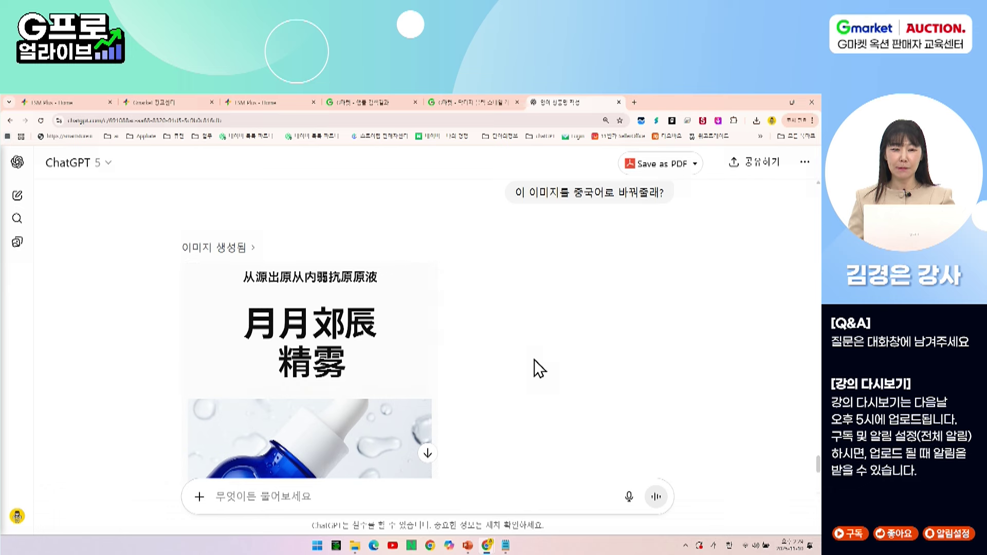
pyautogui.scroll(-2, 535, 359)
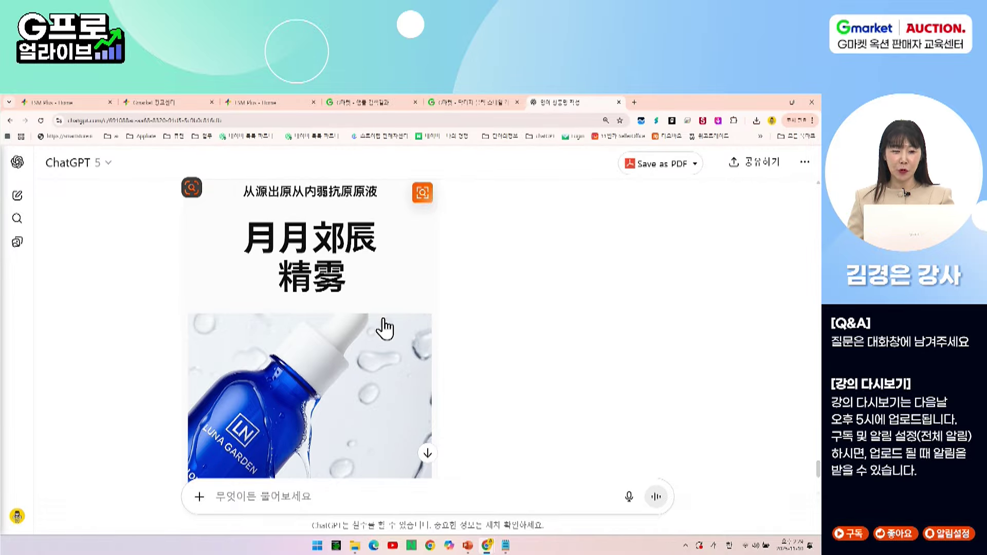
pyautogui.scroll(-3, 553, 385)
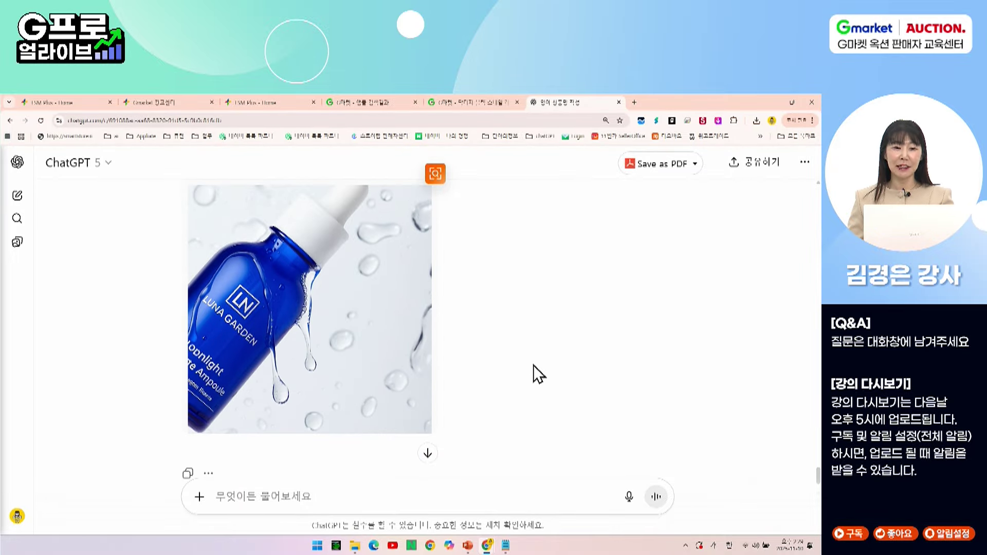
# - Return to the ESM Plus product registration, preview the English HTML description through its review section, and close the preview
pyautogui.click(54, 102)
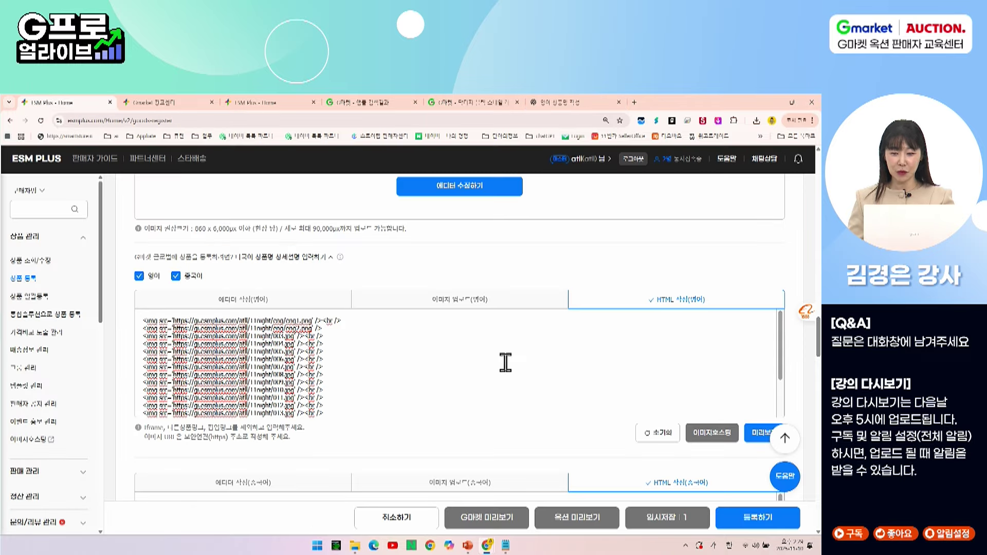
pyautogui.click(760, 435)
pyautogui.scroll(-8, 313, 297)
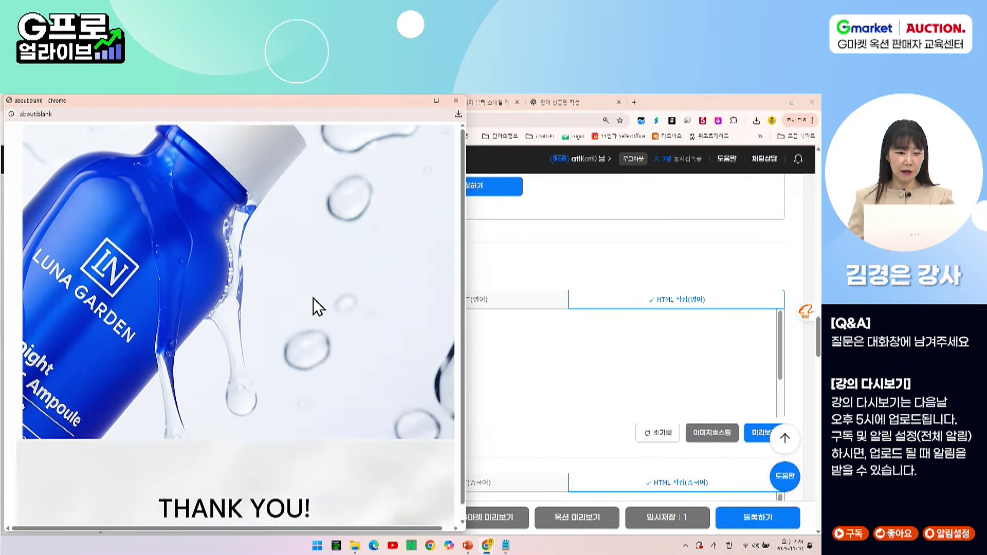
pyautogui.scroll(-10, 313, 297)
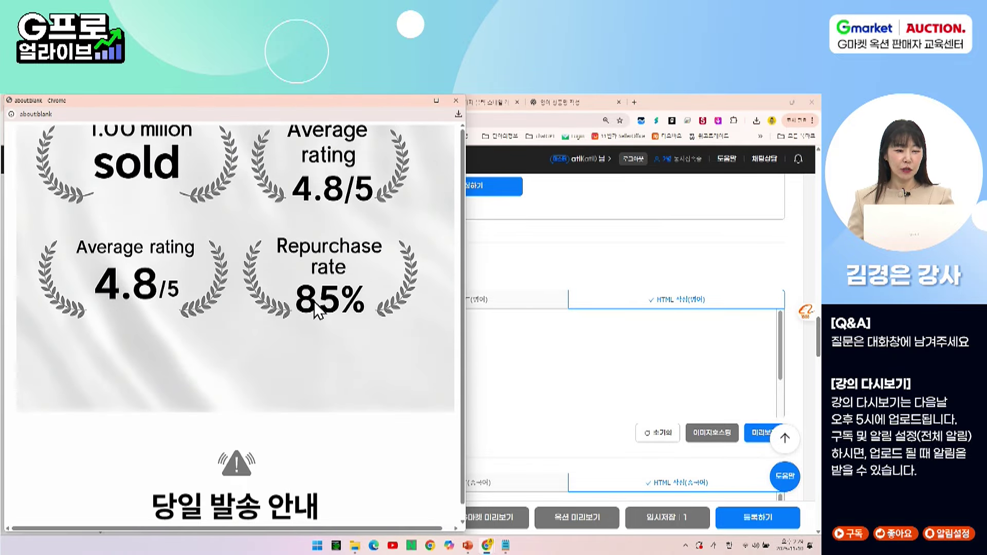
pyautogui.scroll(-12, 314, 304)
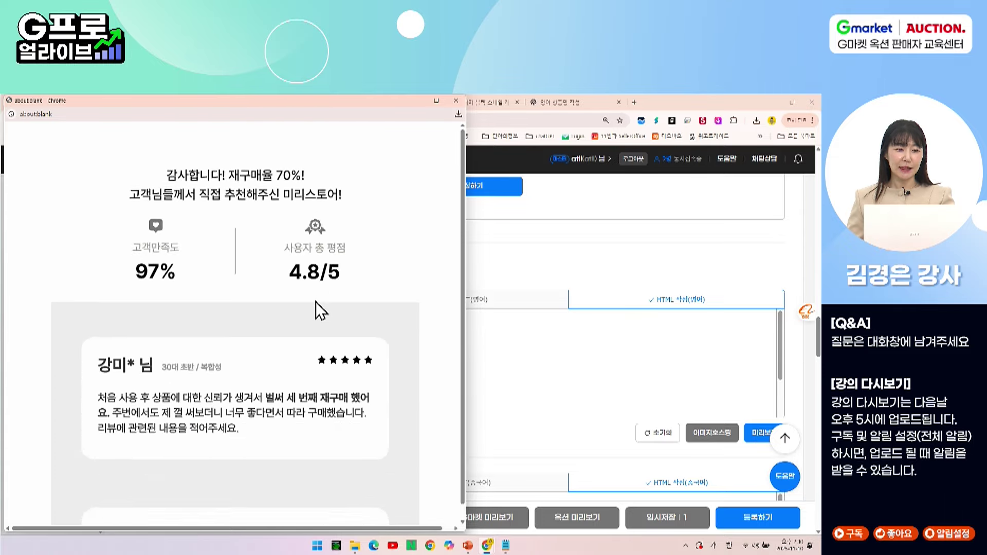
pyautogui.scroll(-10, 316, 301)
pyautogui.scroll(11, 316, 301)
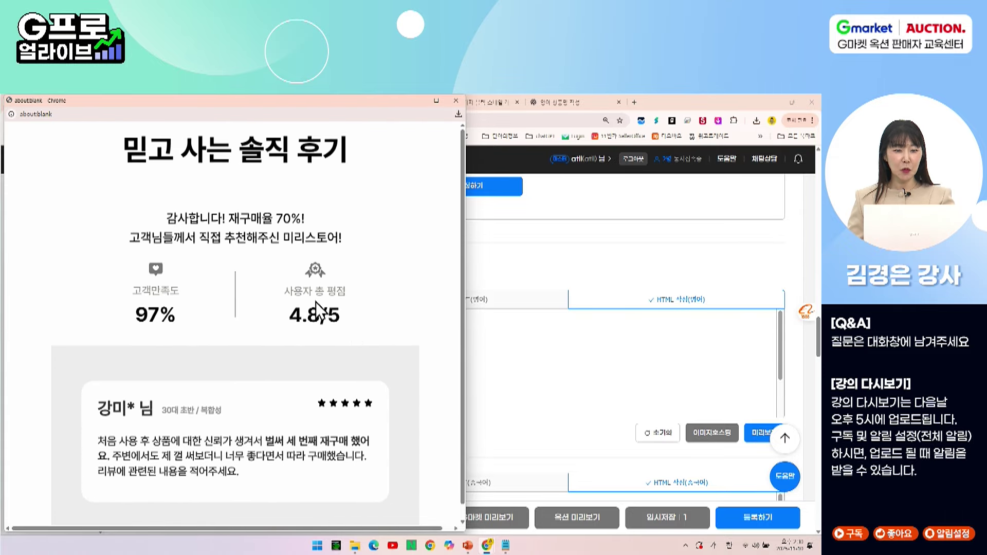
pyautogui.scroll(20, 316, 302)
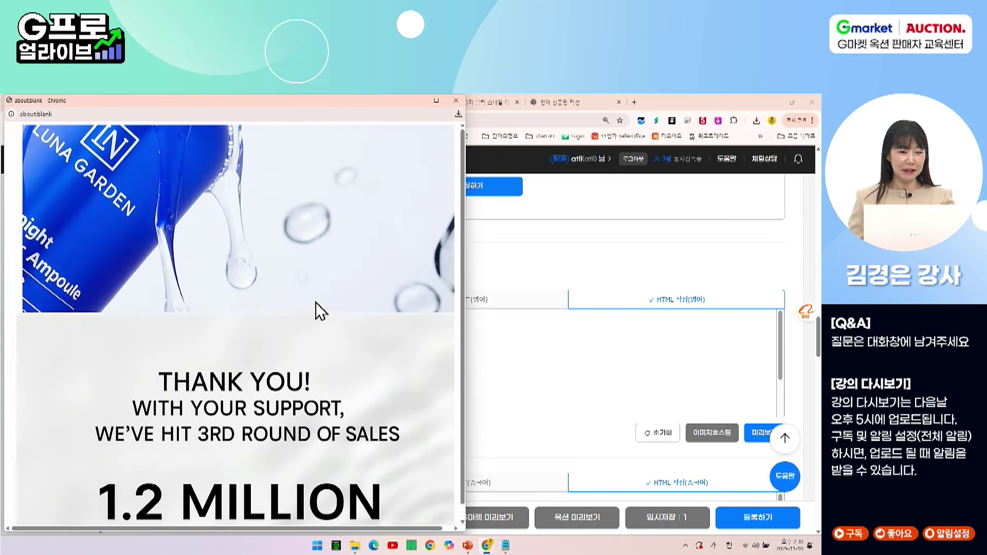
pyautogui.scroll(10, 316, 303)
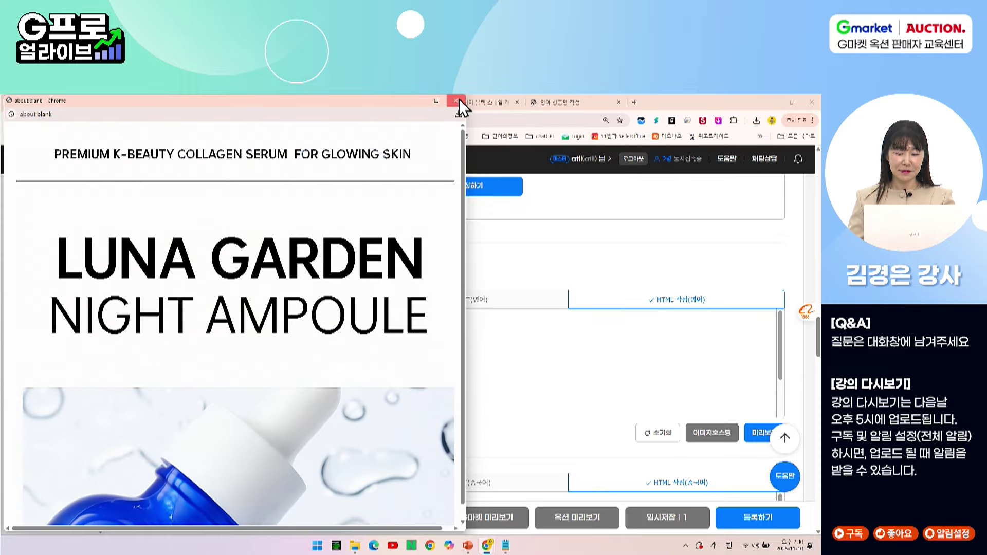
pyautogui.click(459, 99)
# - Expand the 상품 주요정보 section and activate the brand and manufacturer search field
pyautogui.scroll(-5, 337, 262)
pyautogui.scroll(-4, 337, 263)
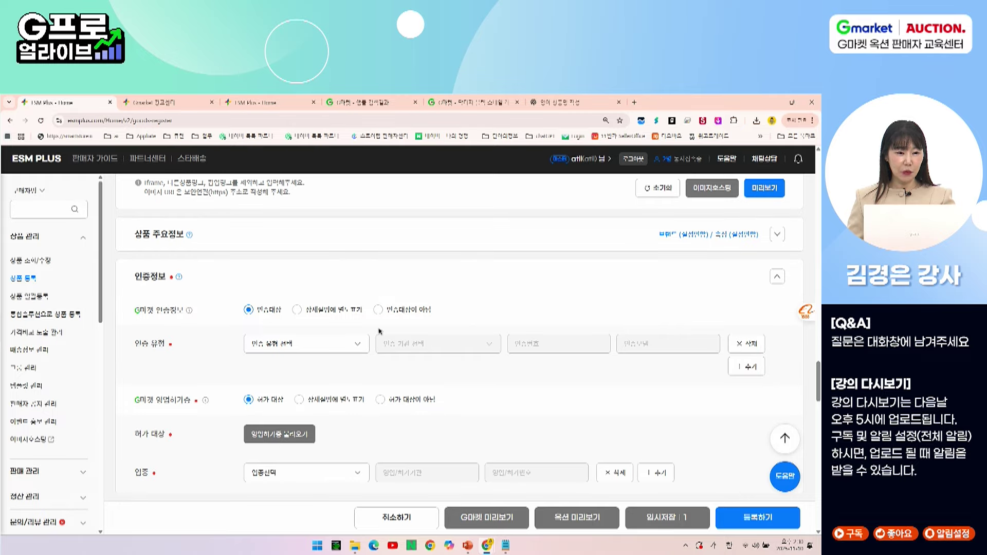
pyautogui.click(211, 240)
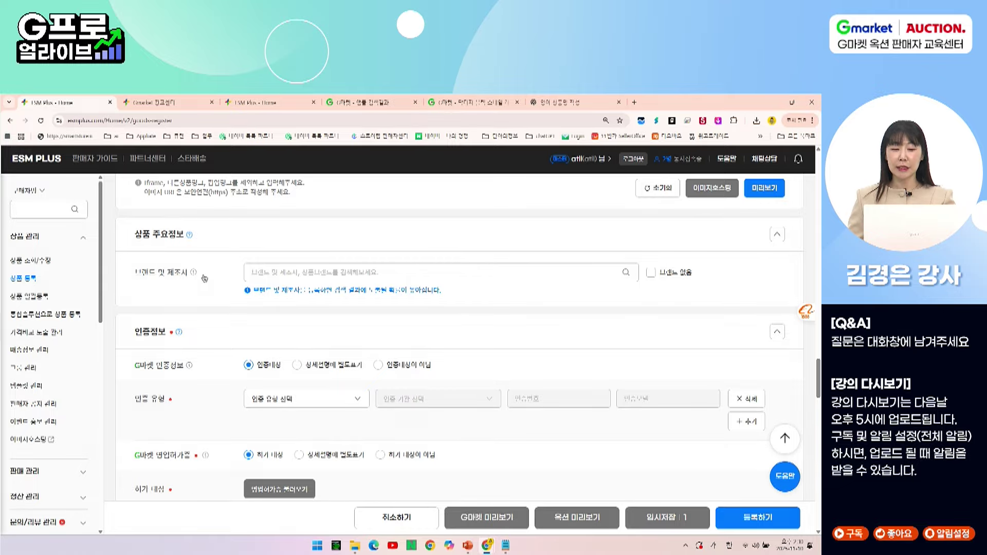
pyautogui.click(281, 274)
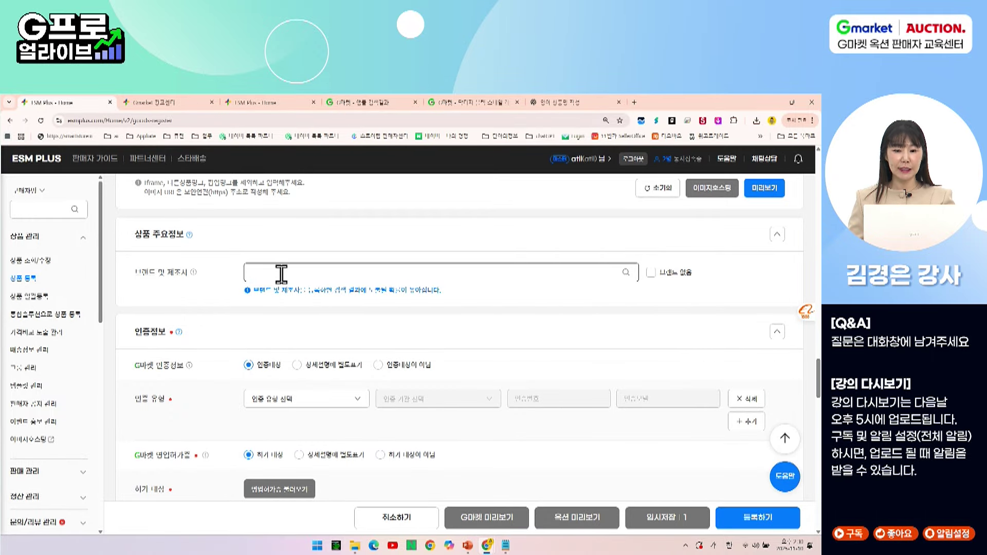
# - Set the Gmarket certification information to 상세설명에 별도표기
pyautogui.scroll(-2, 281, 274)
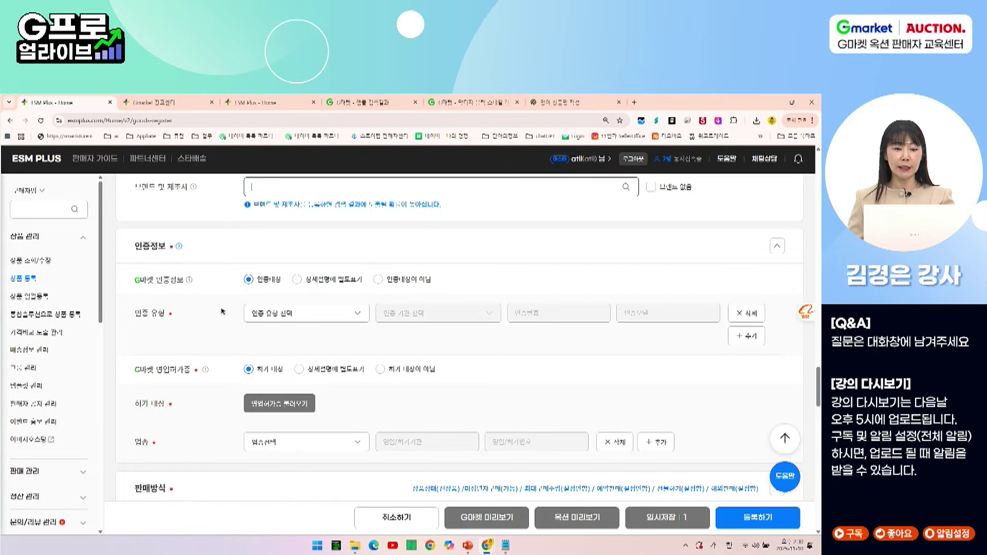
pyautogui.click(303, 282)
pyautogui.click(303, 281)
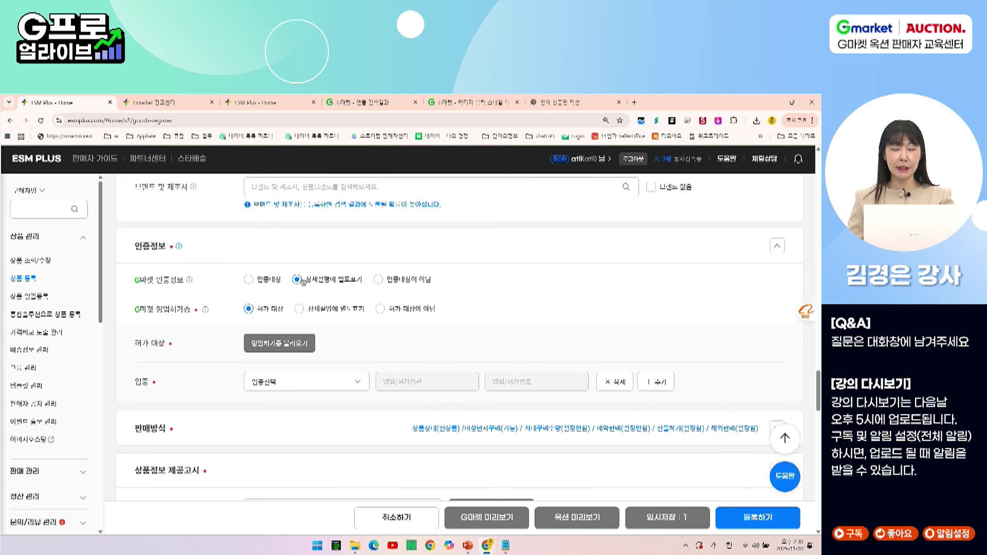
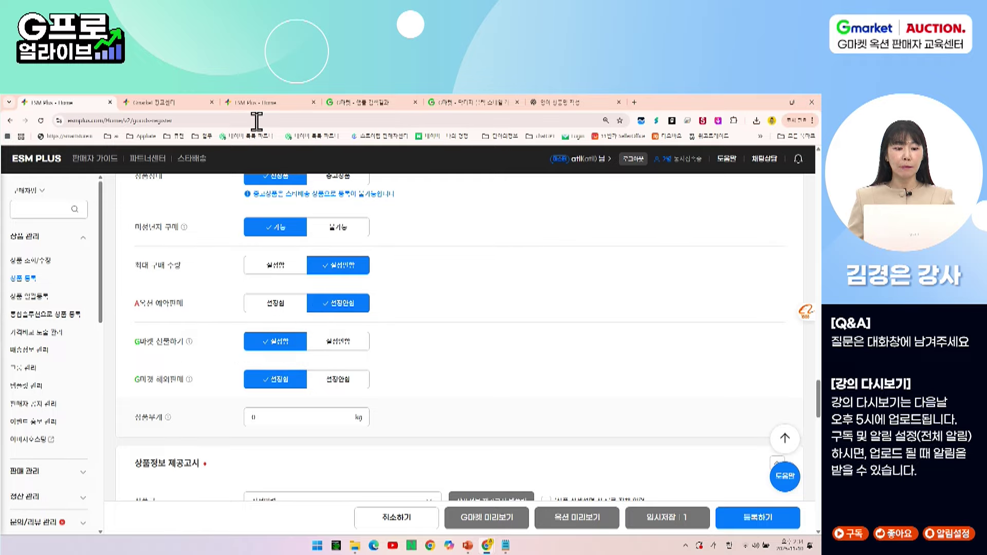
# - Expand the 판매자정보 menu group to show its seller information management entries
pyautogui.scroll(-3, 53, 460)
pyautogui.scroll(-5, 54, 460)
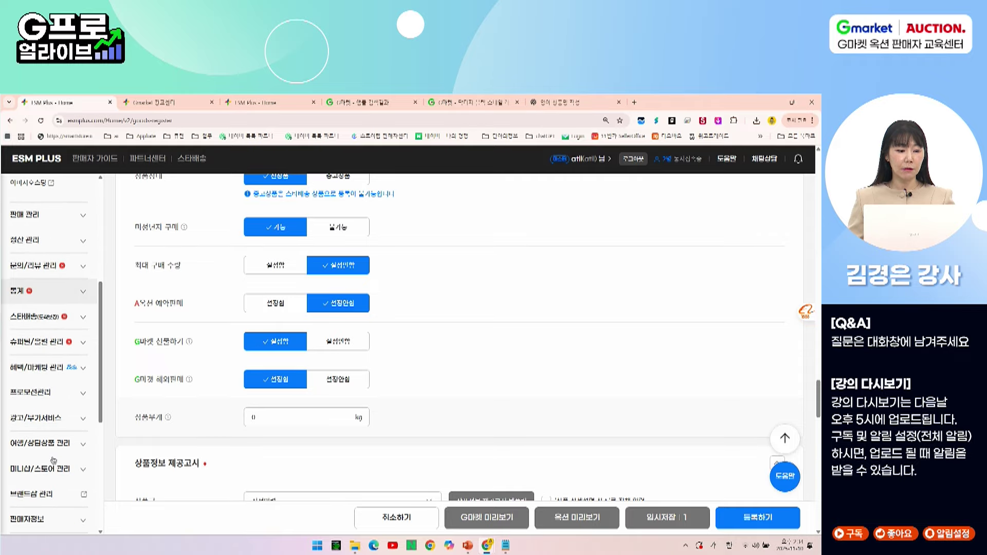
pyautogui.click(57, 440)
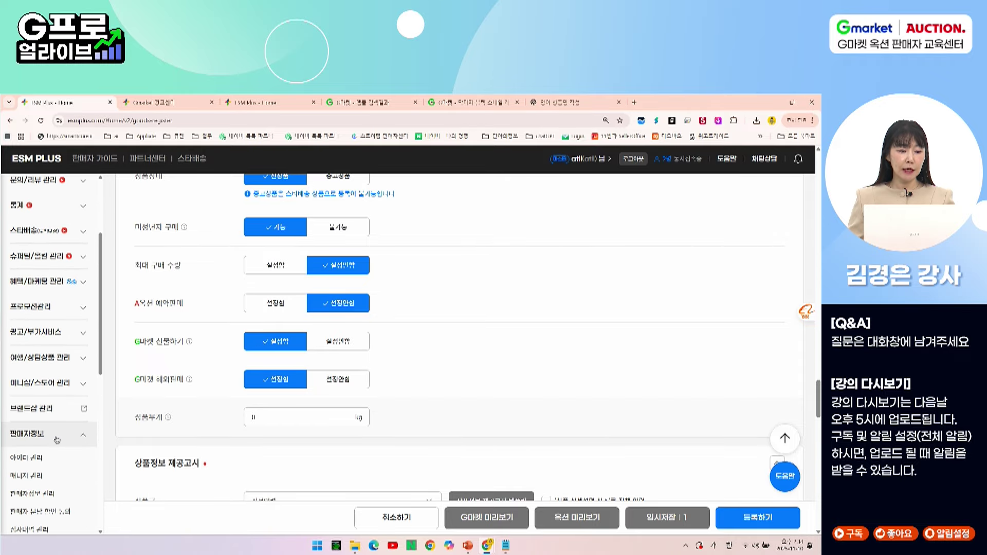
pyautogui.scroll(-1, 57, 441)
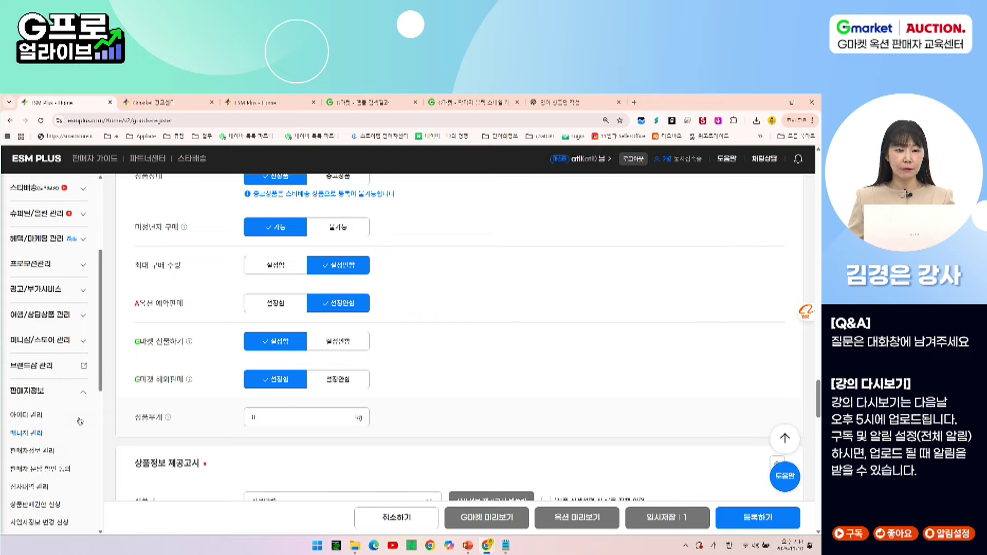
# - Switch to the open seller information page and examine the 판매지원 서비스 정보 section, highlighting its heading and the 해외판매 진행 여부 label
pyautogui.click(278, 106)
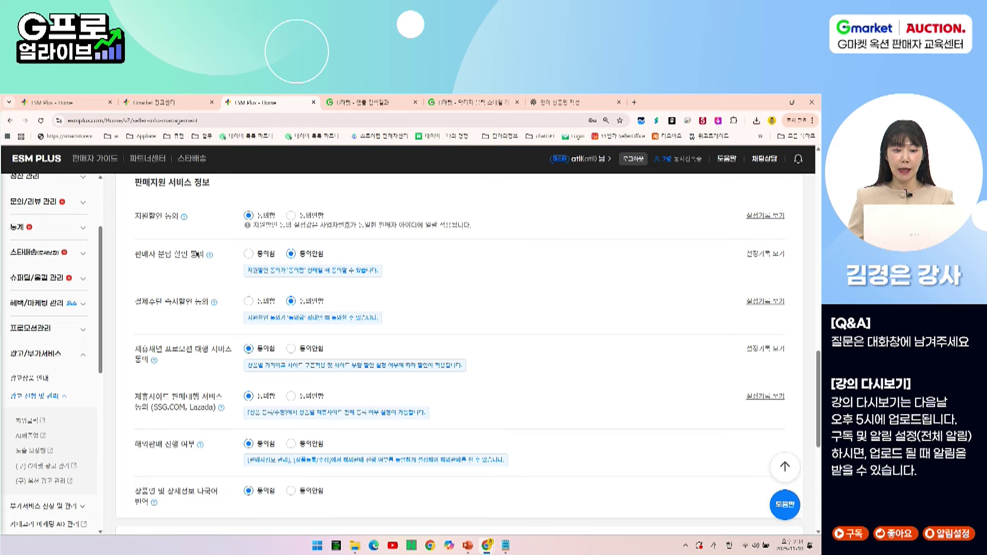
pyautogui.tripleClick(142, 183)
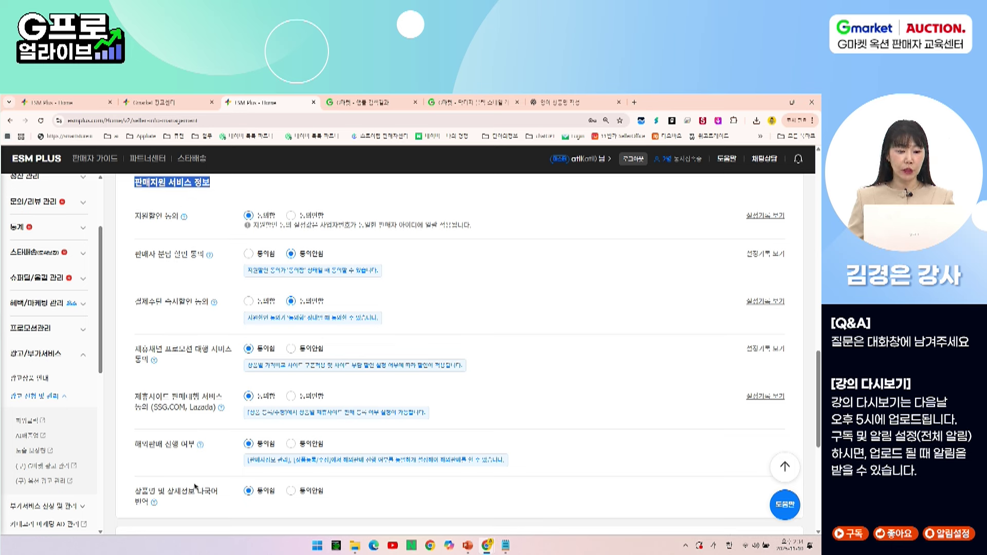
pyautogui.moveTo(135, 446); pyautogui.dragTo(196, 452)
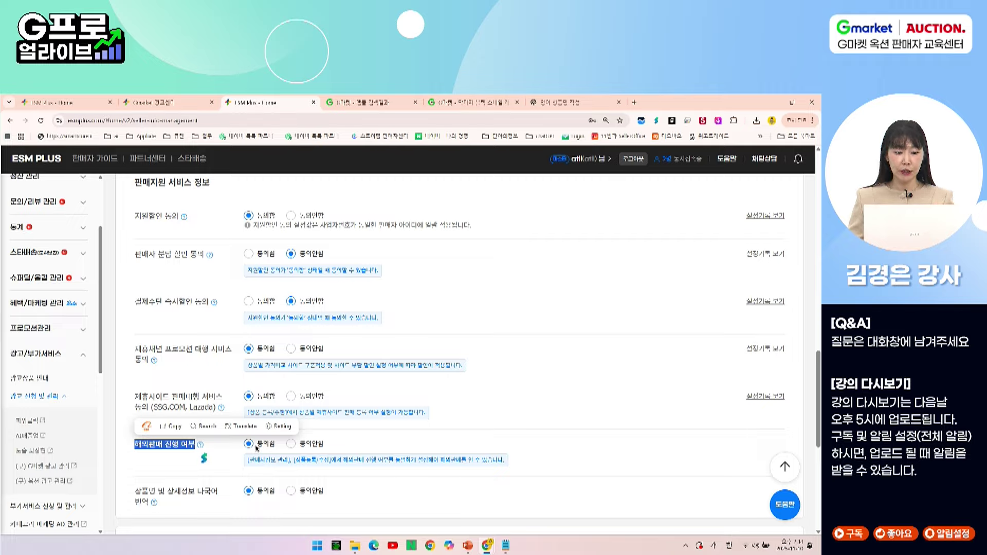
pyautogui.click(238, 452)
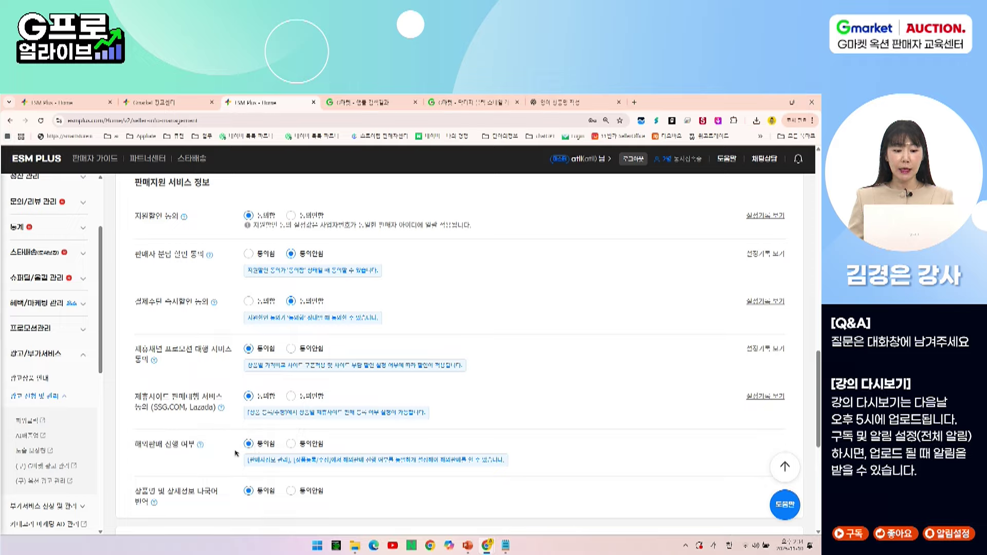
# - Examine the affiliate-site sales agency consent (SSG.COM, Lazada) and the 상품명 및 상세정보 다국어 번역 consent, highlighting their labels
pyautogui.doubleClick(202, 408)
pyautogui.doubleClick(160, 407)
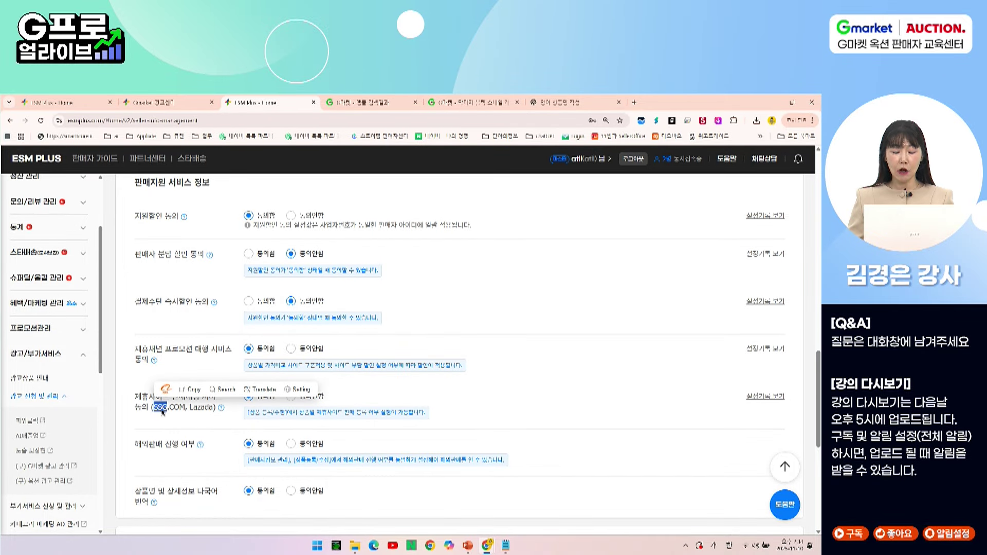
pyautogui.click(240, 426)
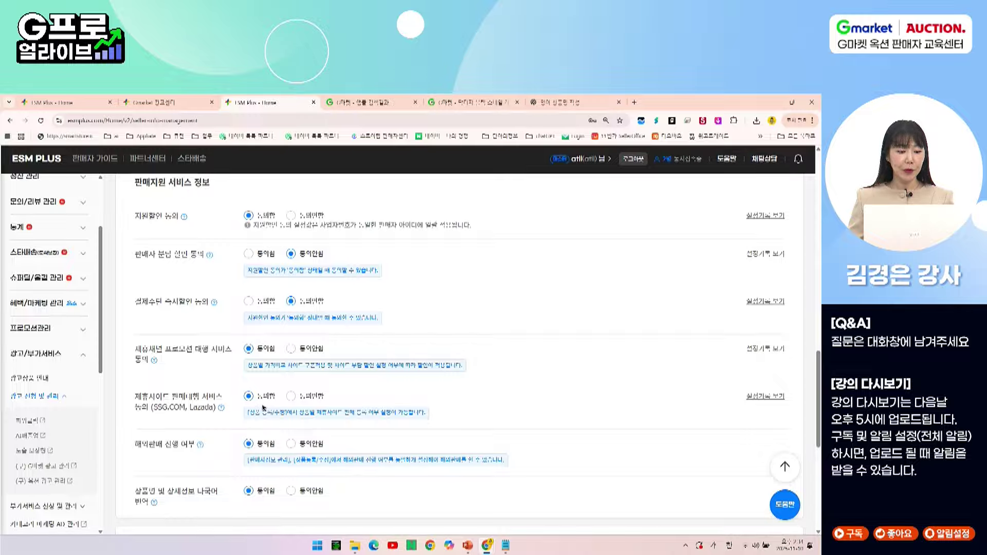
pyautogui.tripleClick(177, 493)
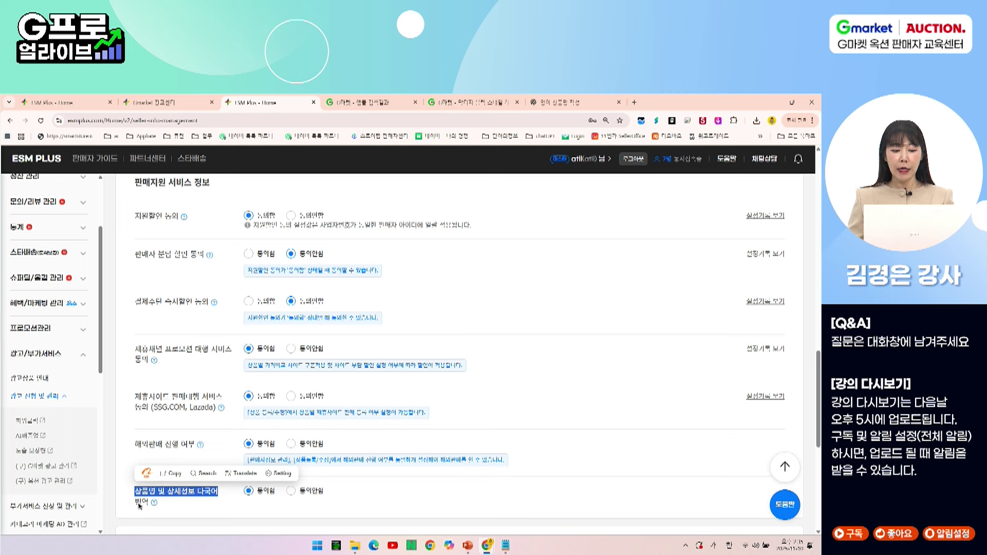
pyautogui.click(248, 505)
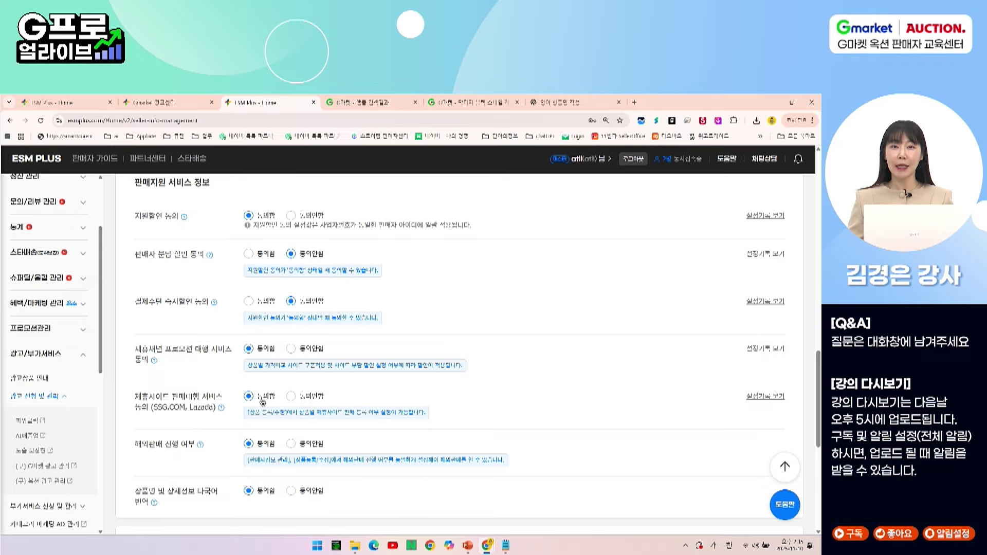
# - Return to the product registration page and examine the G마켓 해외판매 and 상품무게 settings, highlighting their labels
pyautogui.click(76, 106)
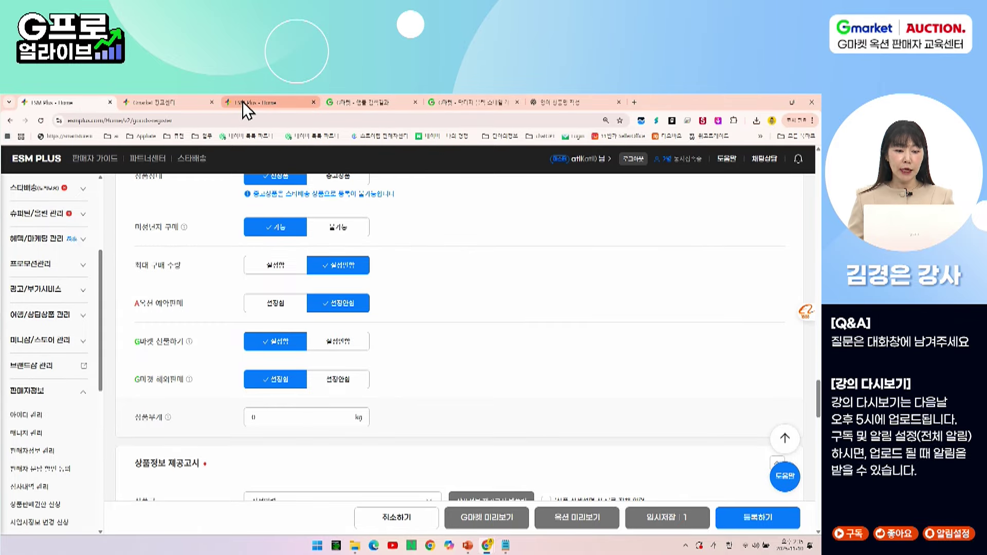
pyautogui.moveTo(133, 385); pyautogui.dragTo(183, 388)
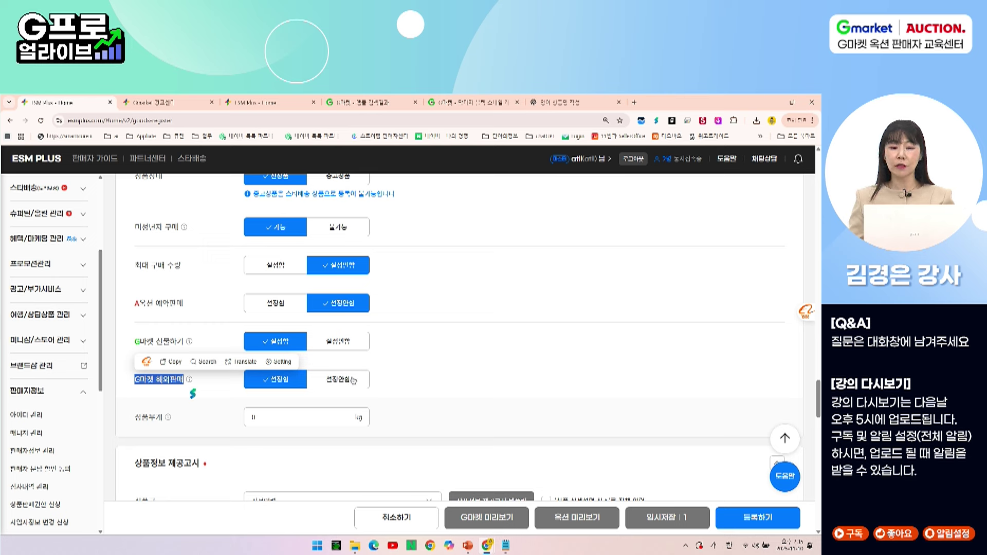
pyautogui.click(192, 422)
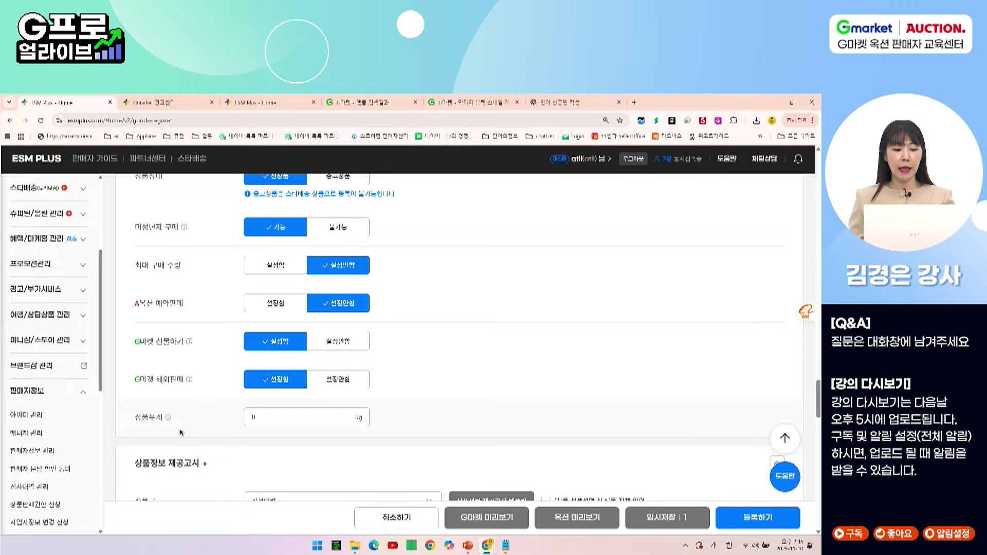
pyautogui.scroll(-1, 187, 431)
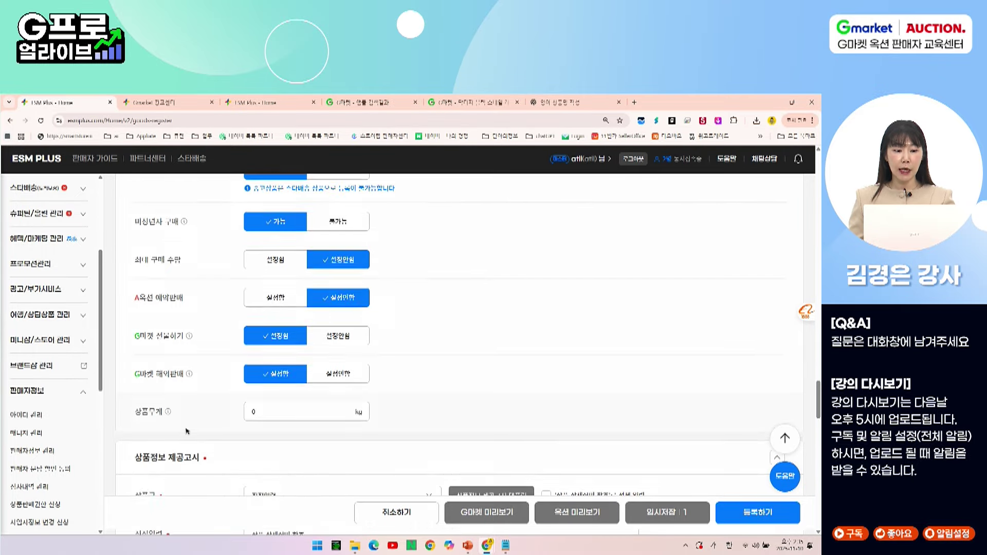
pyautogui.moveTo(133, 379); pyautogui.dragTo(164, 379)
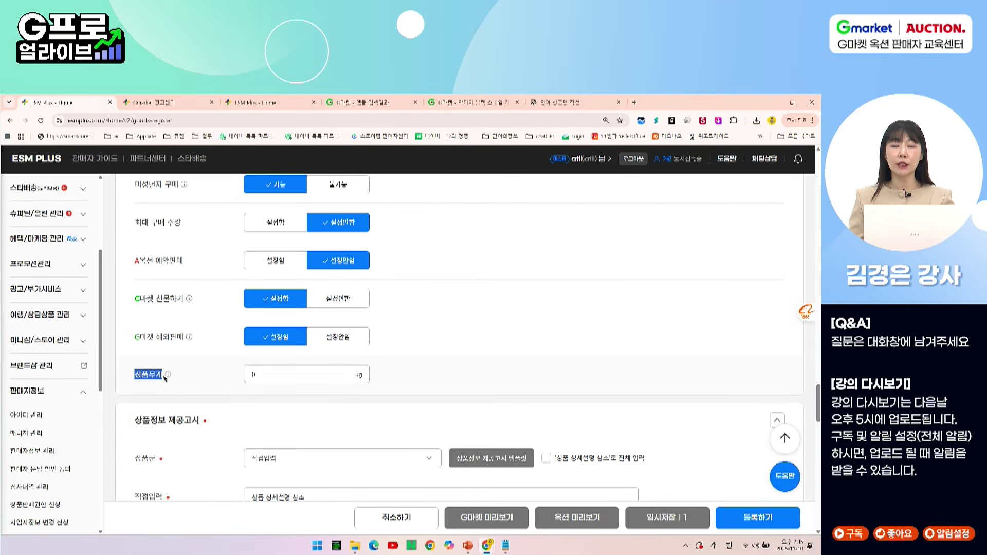
pyautogui.click(206, 391)
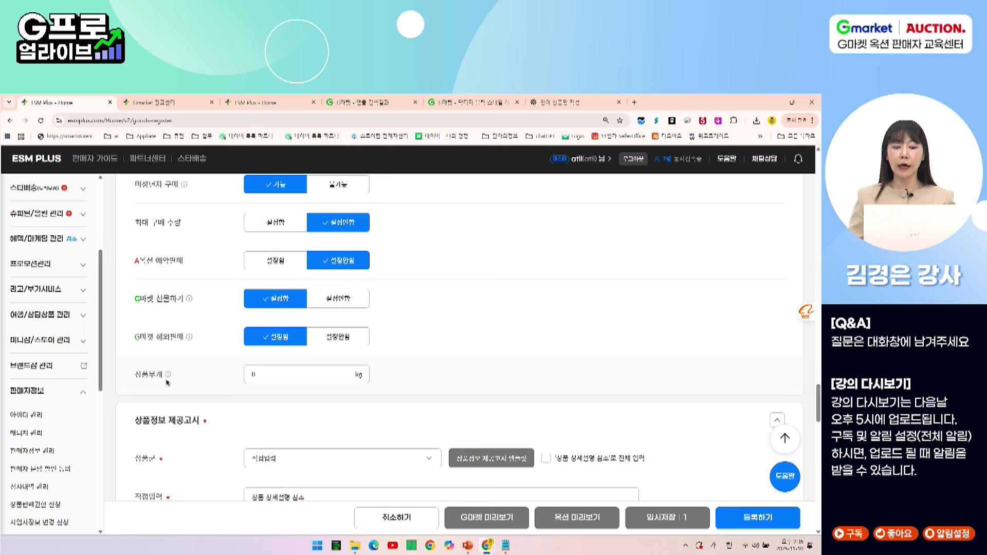
# - Set the 상품무게 to 1 kg for overseas sales
pyautogui.moveTo(264, 374); pyautogui.dragTo(244, 373)
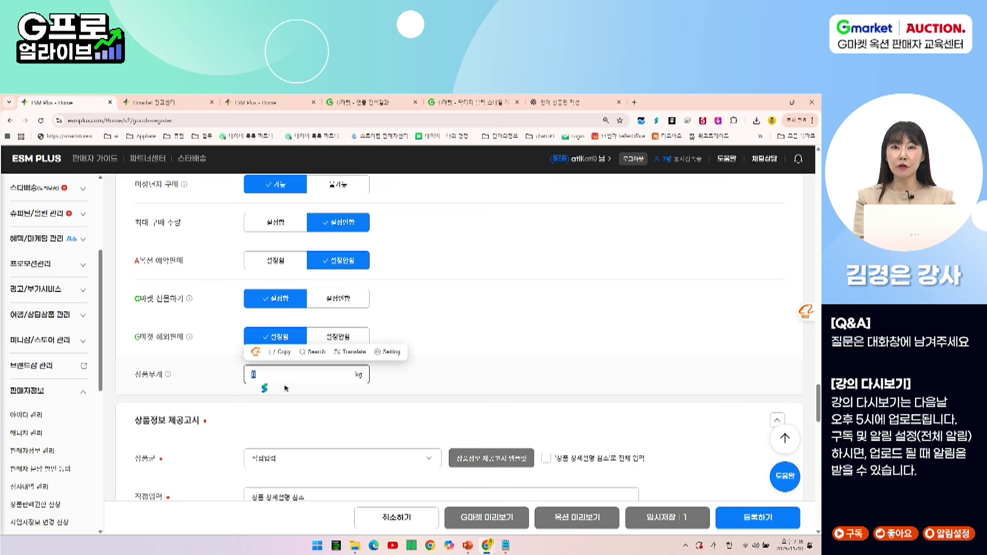
pyautogui.click(293, 377)
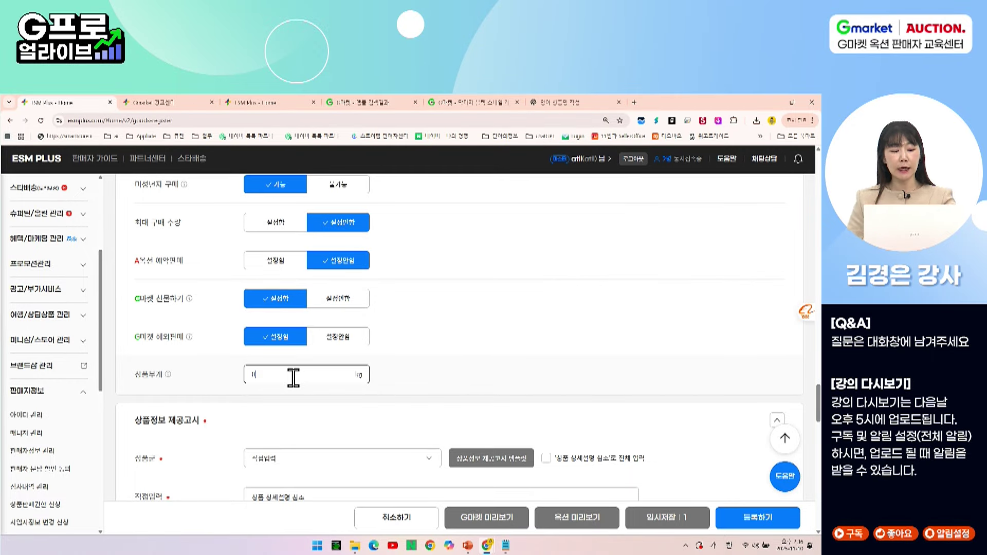
pyautogui.press('BackSpace')
pyautogui.write('1')
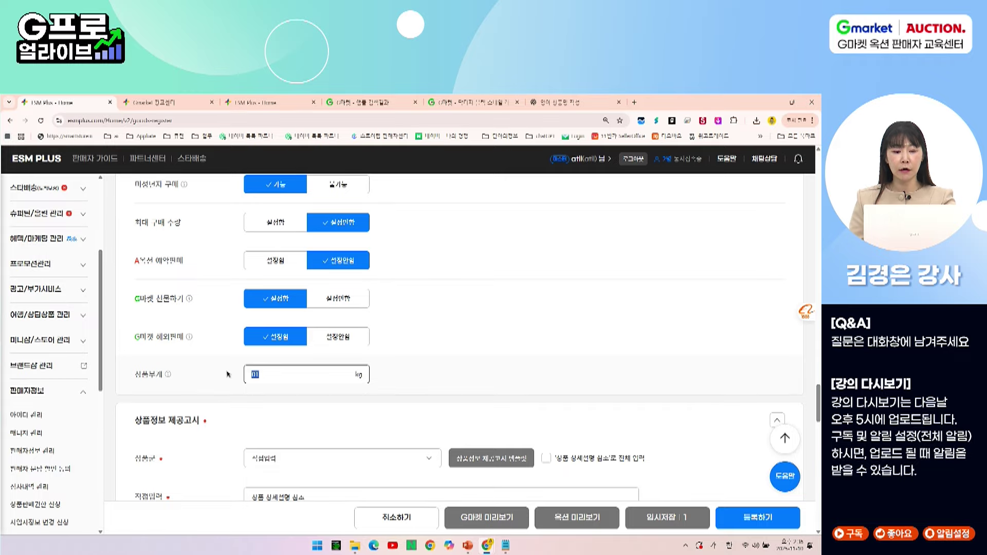
pyautogui.click(370, 404)
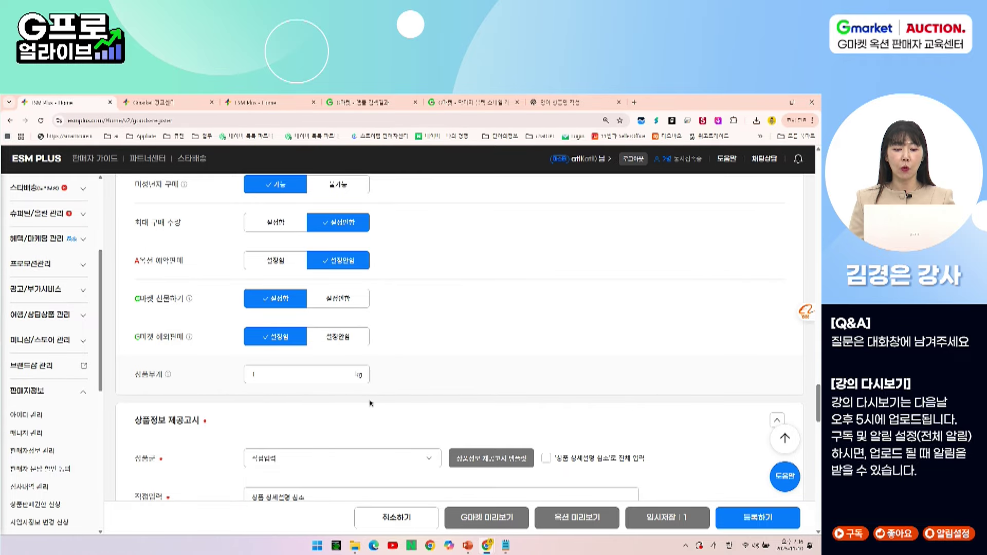
pyautogui.doubleClick(264, 374)
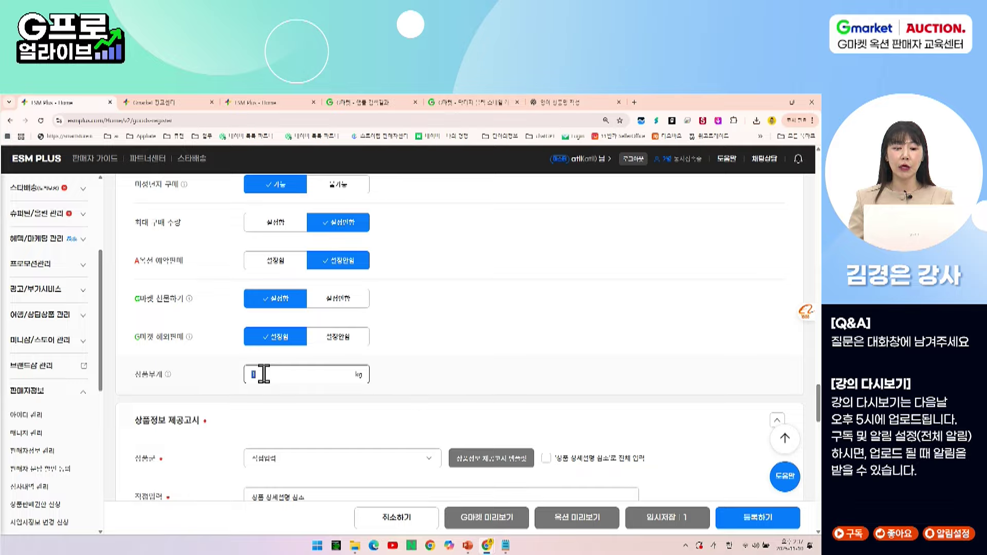
pyautogui.click(349, 405)
# - Examine the 상품정보 제공고시 section and highlight its heading, leaving the section expanded
pyautogui.scroll(-2, 349, 405)
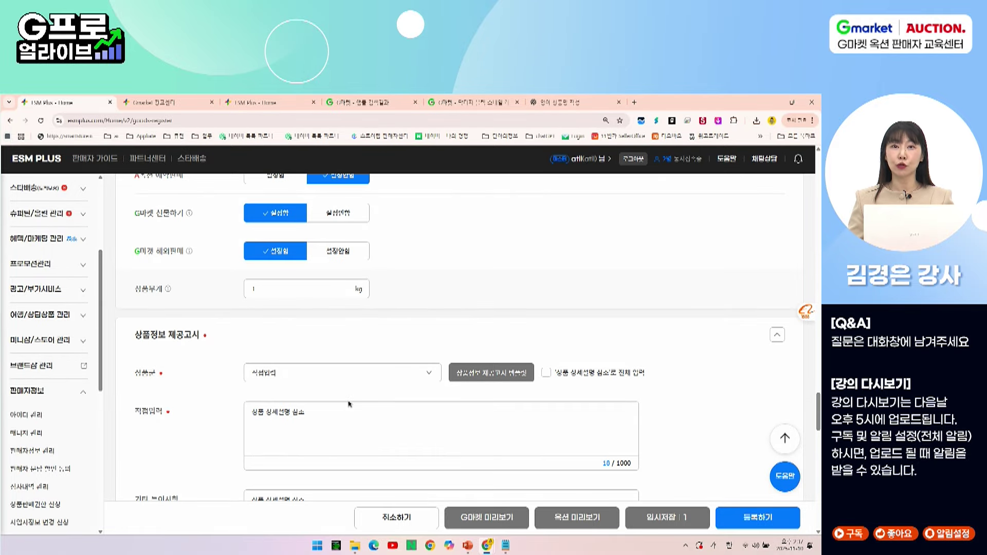
pyautogui.scroll(-2, 349, 405)
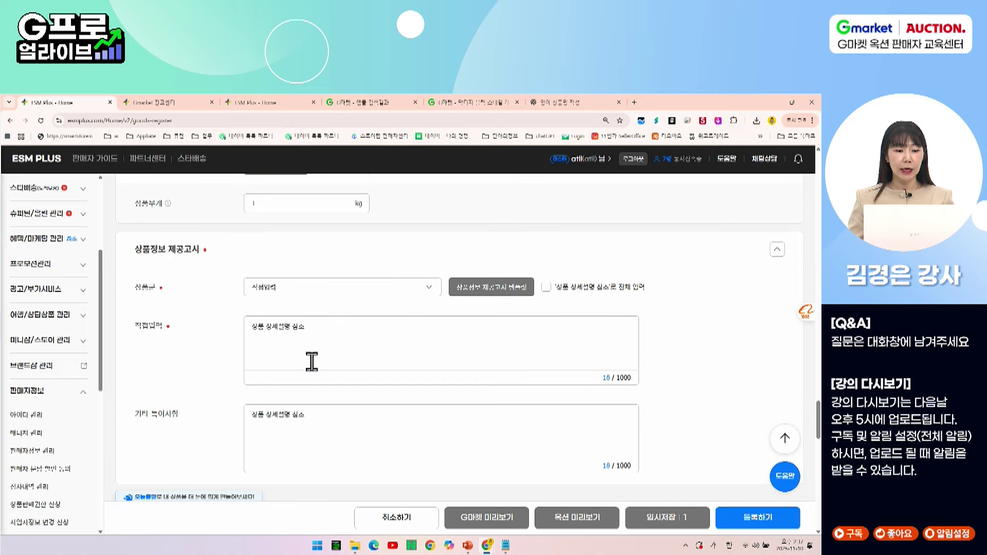
pyautogui.moveTo(134, 260); pyautogui.dragTo(201, 261)
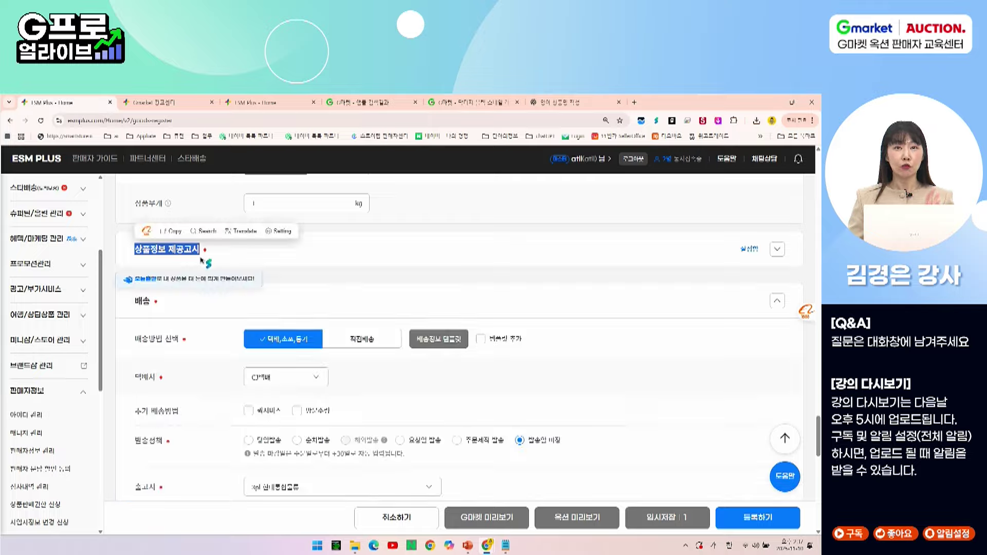
pyautogui.click(232, 261)
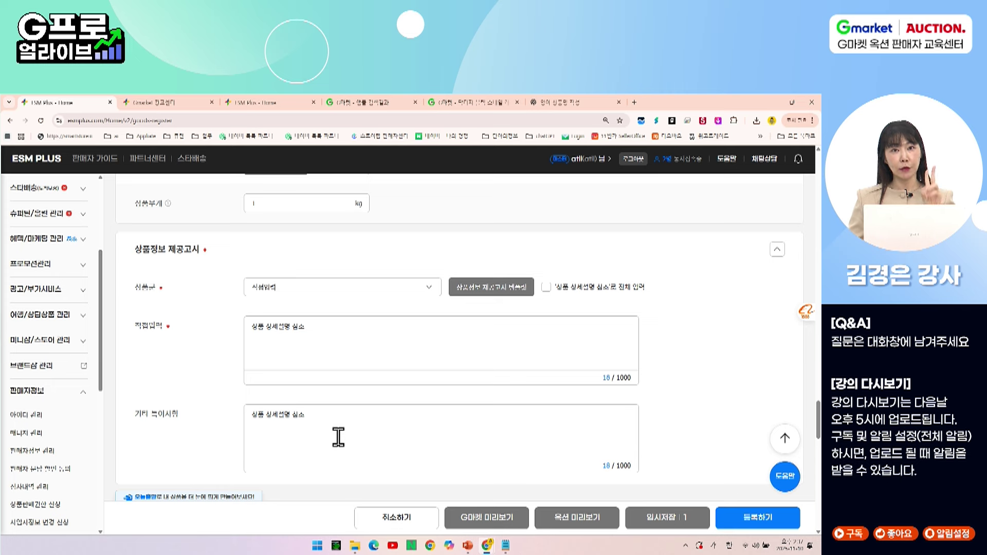
# - Set the 상품군 of the 상품정보 제공고시 to 화장품
pyautogui.click(304, 295)
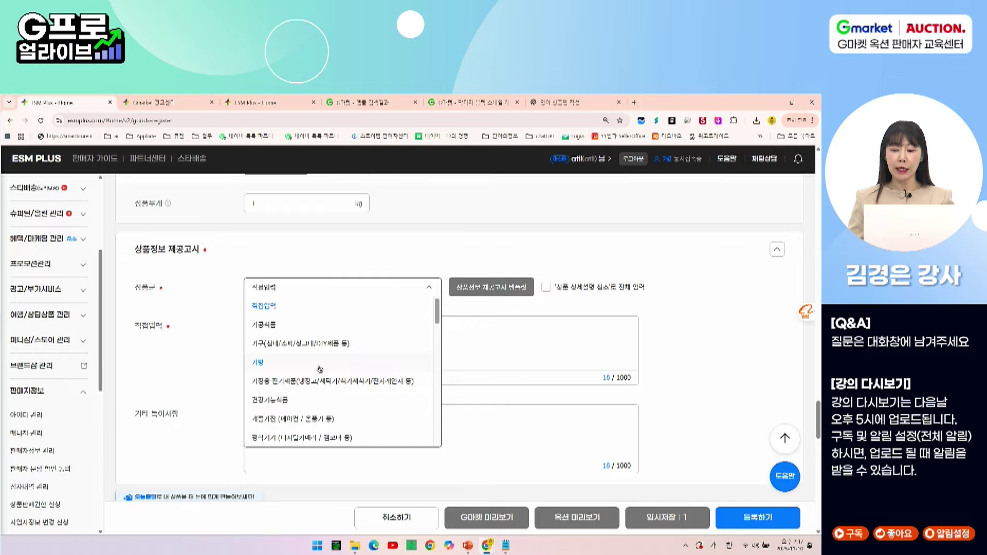
pyautogui.scroll(-5, 319, 369)
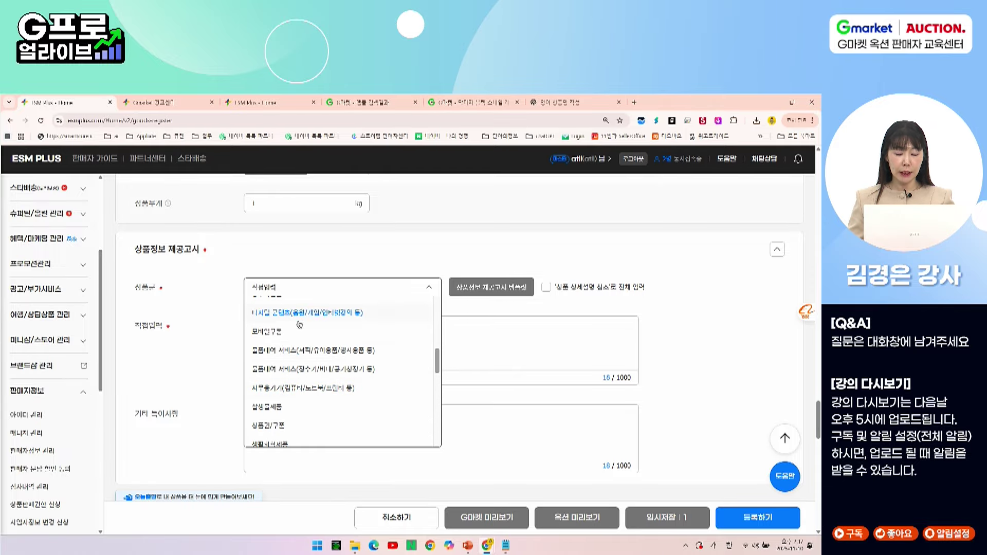
pyautogui.scroll(6, 302, 369)
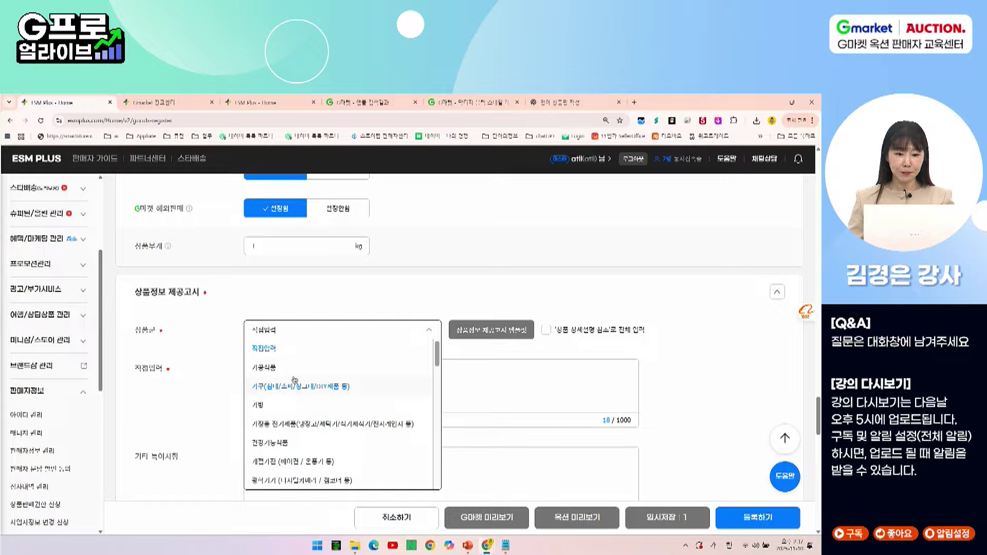
pyautogui.scroll(-2, 296, 377)
pyautogui.scroll(-4, 295, 378)
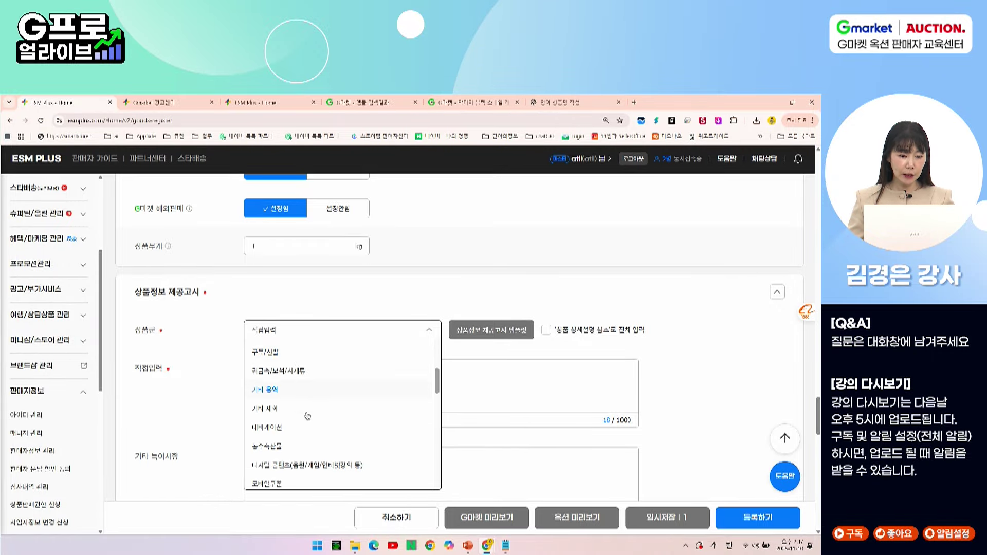
pyautogui.scroll(-4, 306, 386)
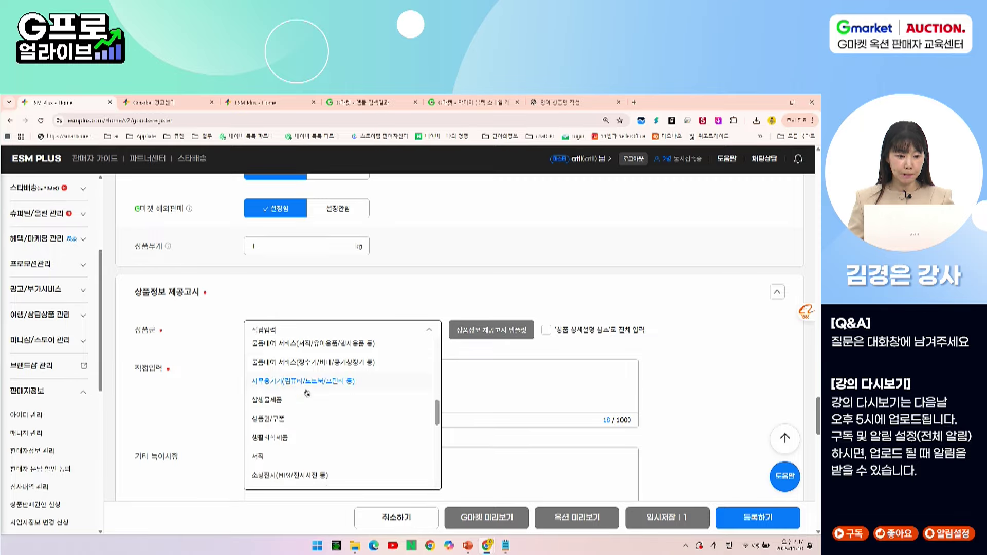
pyautogui.scroll(-5, 311, 414)
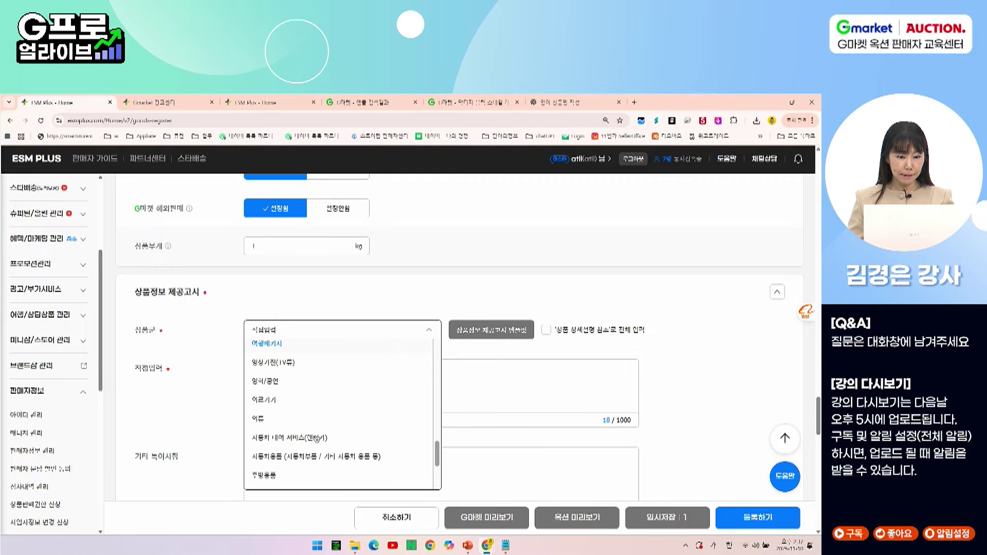
pyautogui.scroll(-1, 311, 411)
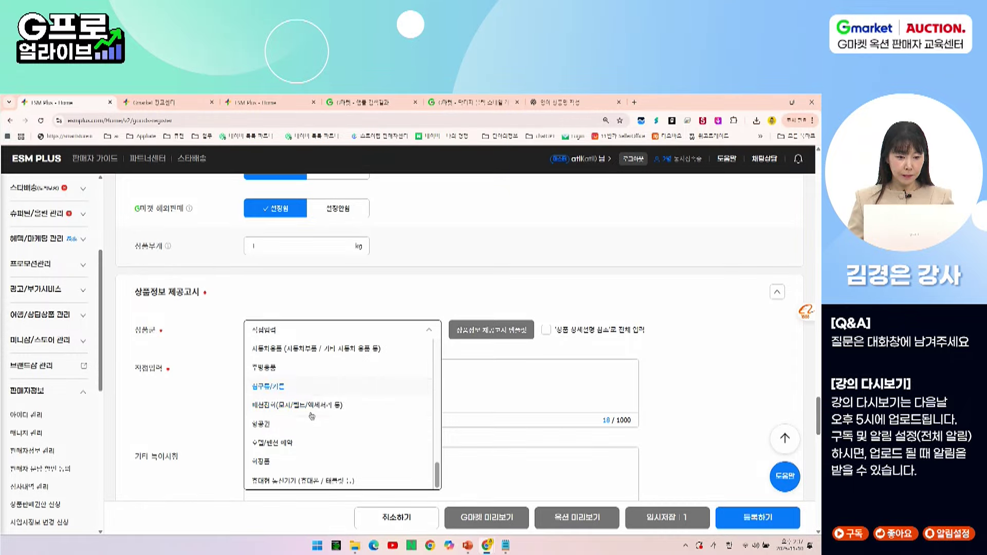
pyautogui.click(276, 467)
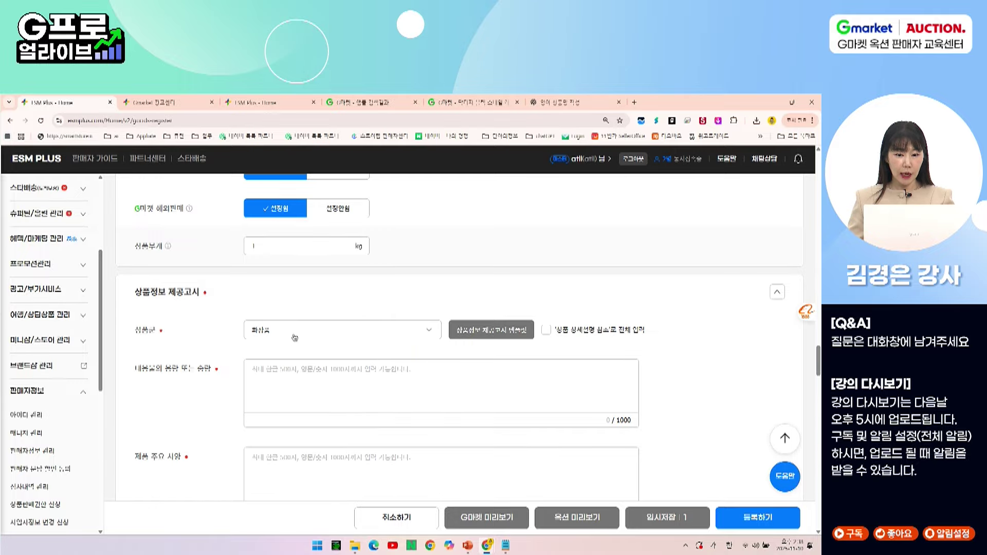
# - Examine the cosmetics disclosure fields, from 내용물의 용량 또는 중량 and 제품 주요 사양 through 기타 특이사항
pyautogui.click(282, 371)
pyautogui.tripleClick(165, 374)
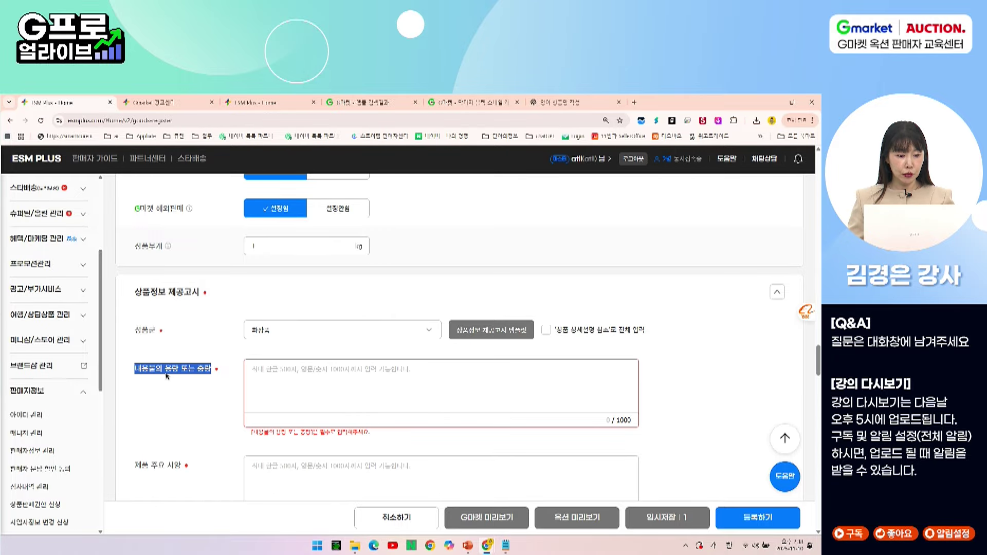
pyautogui.doubleClick(166, 465)
pyautogui.scroll(-3, 197, 409)
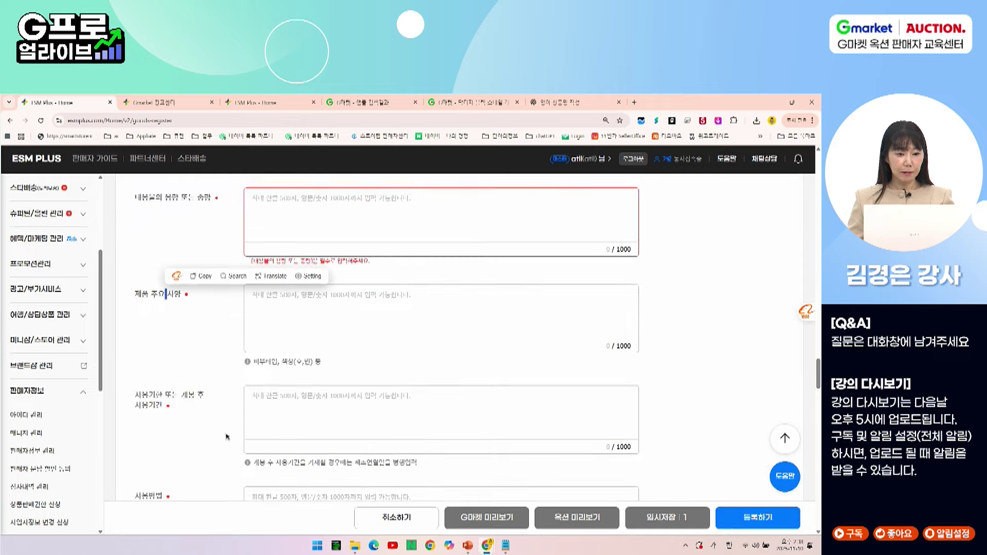
pyautogui.scroll(-2, 195, 408)
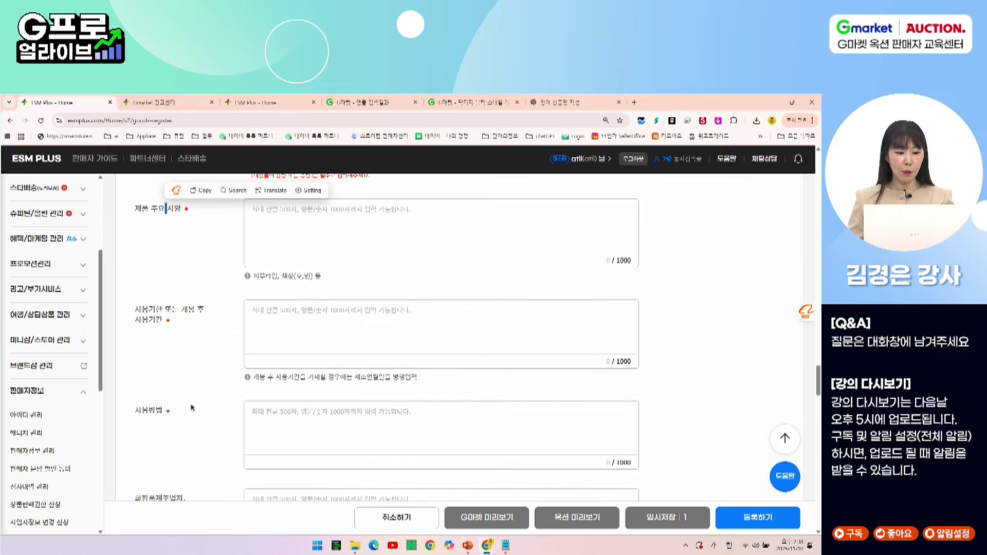
pyautogui.scroll(-2, 193, 406)
pyautogui.scroll(-2, 173, 401)
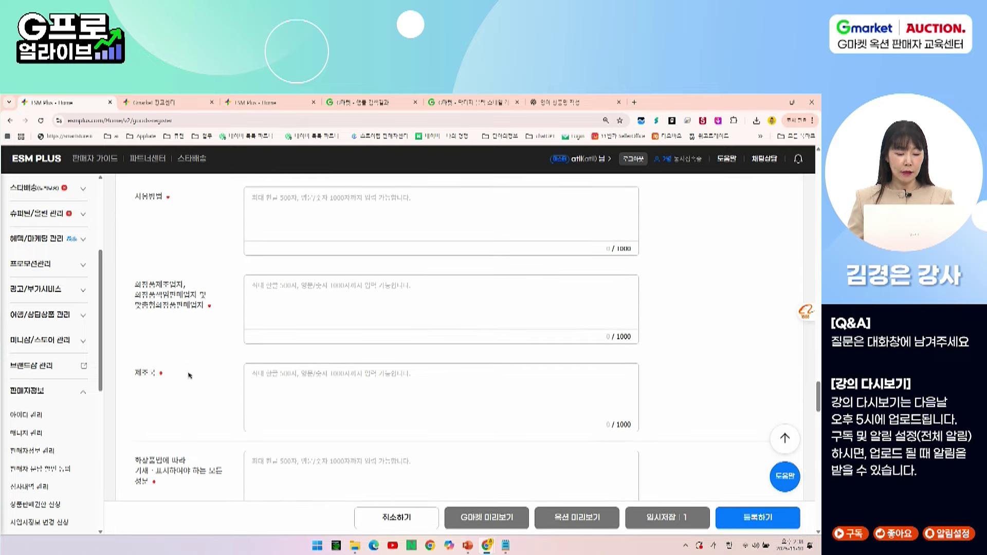
pyautogui.scroll(-2, 187, 418)
pyautogui.scroll(-10, 174, 387)
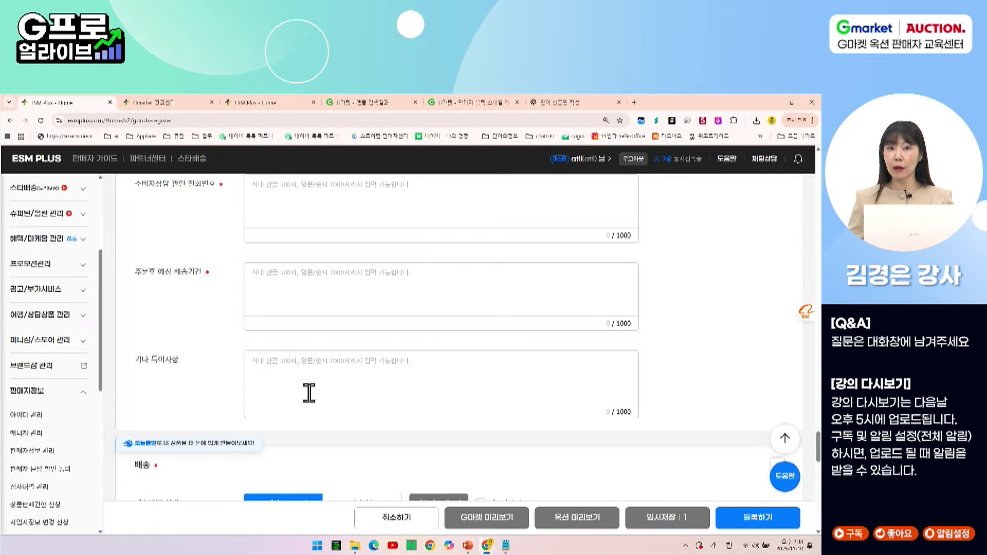
# - Fill all cosmetics disclosure fields at once with '상품 상세설명 참조'
pyautogui.scroll(10, 309, 393)
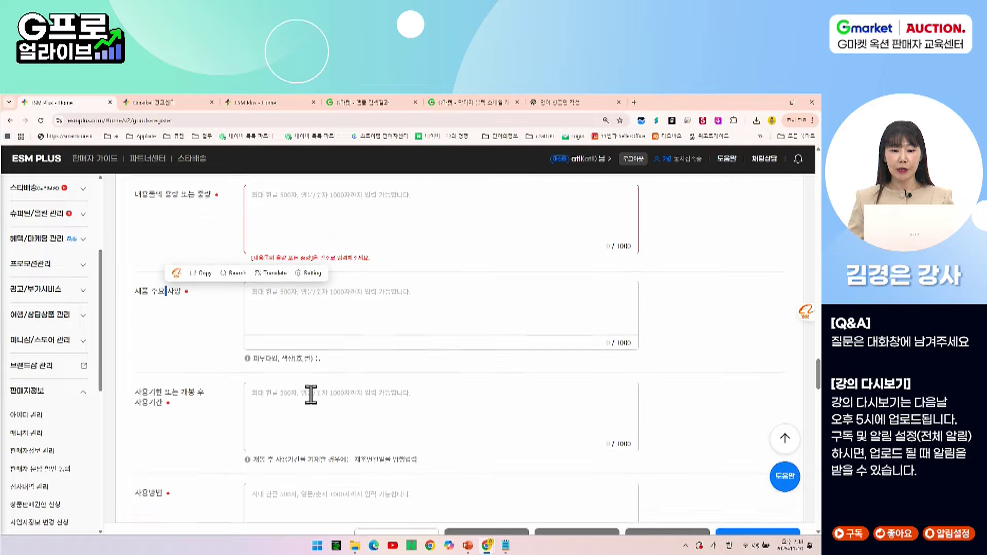
pyautogui.scroll(3, 311, 395)
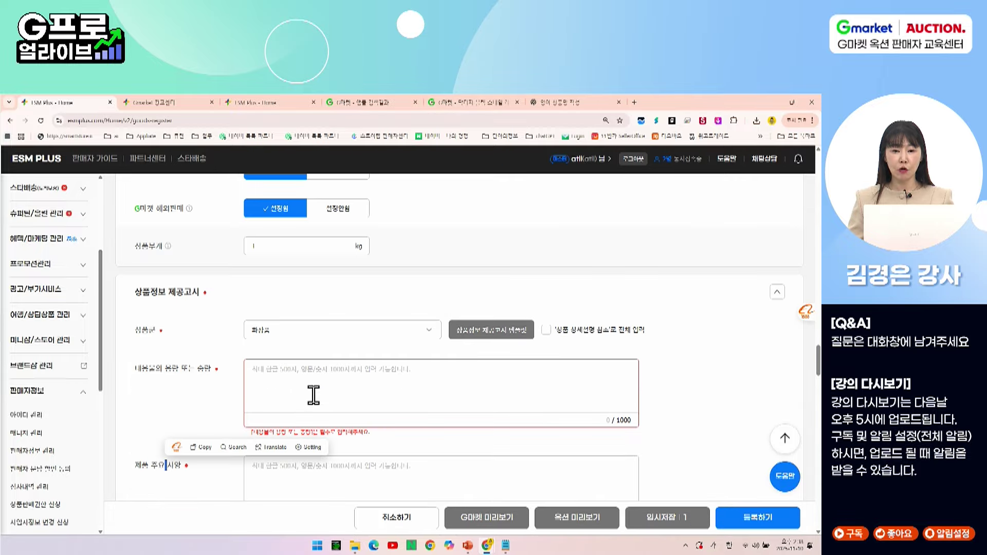
pyautogui.click(547, 330)
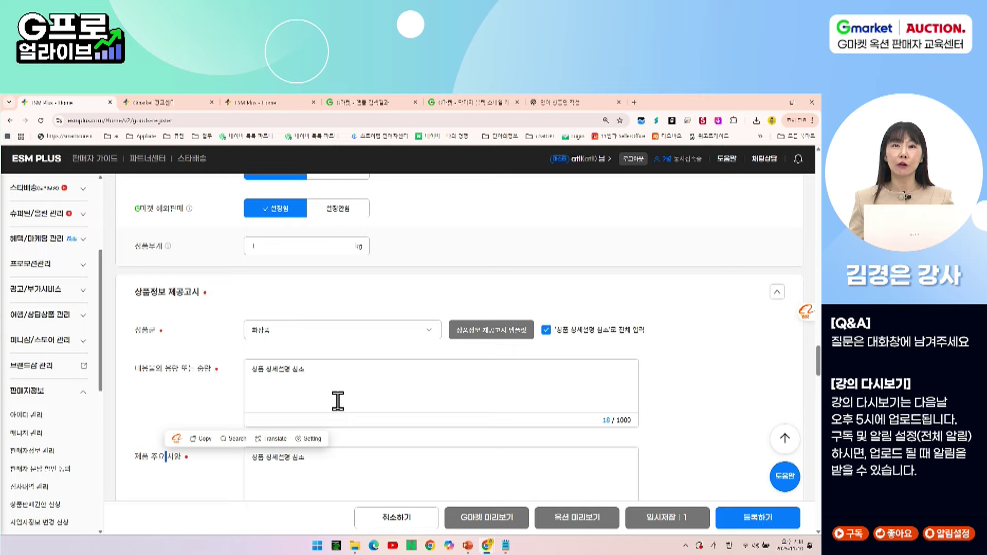
# - Set the 발송정책 of the 배송 section to 순차발송 with the 발송 마감시간 '주문 후 2일 내 발송 (내일발송)'
pyautogui.scroll(-6, 353, 320)
pyautogui.scroll(-10, 359, 328)
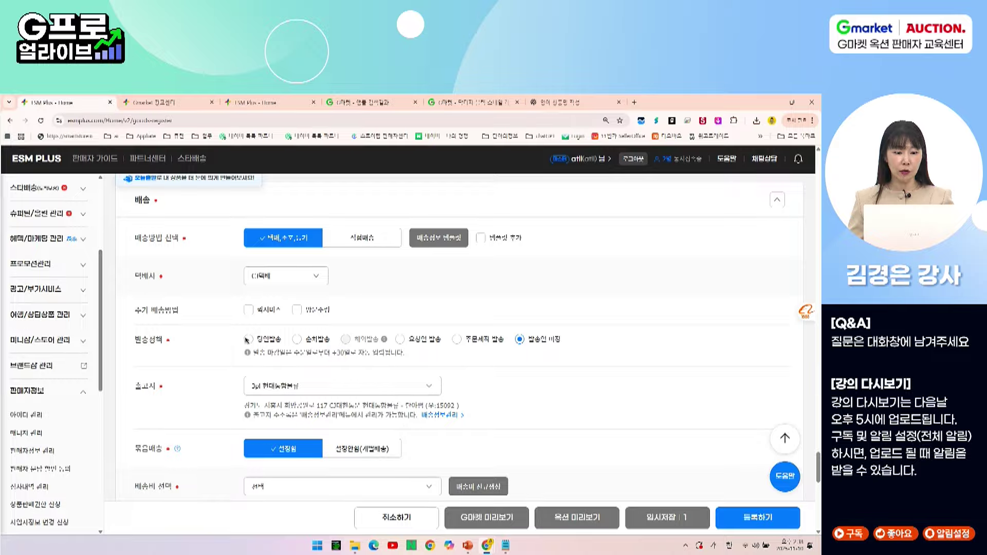
pyautogui.click(313, 340)
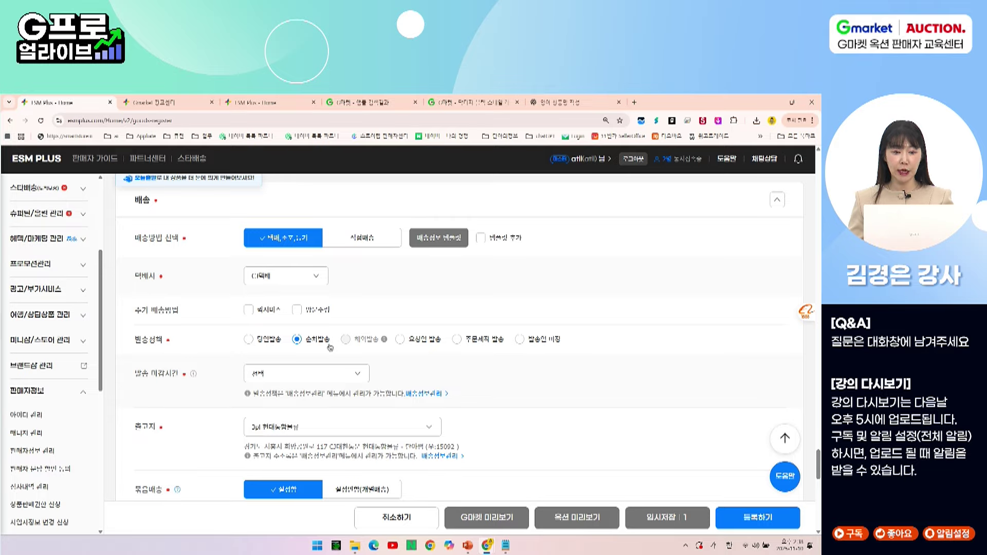
pyautogui.click(314, 377)
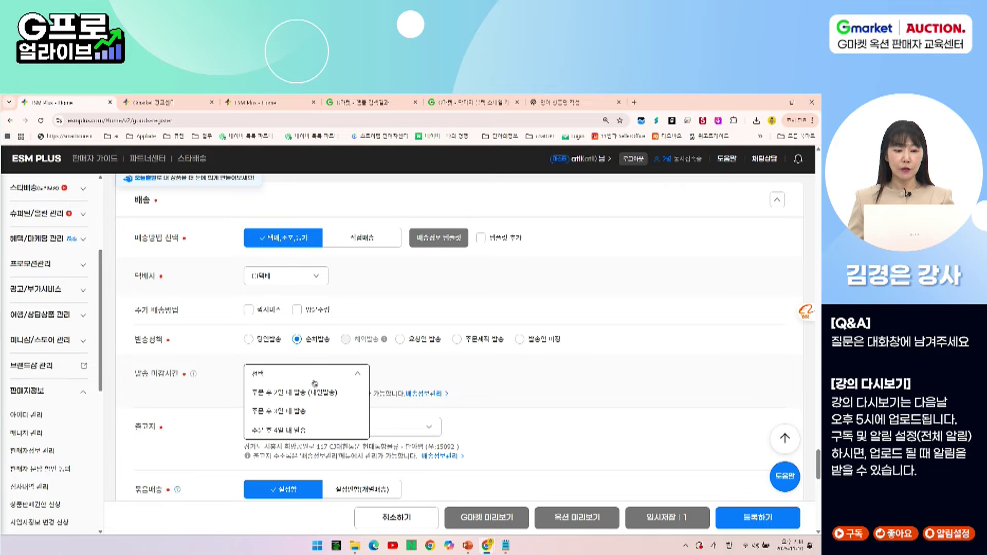
pyautogui.click(279, 393)
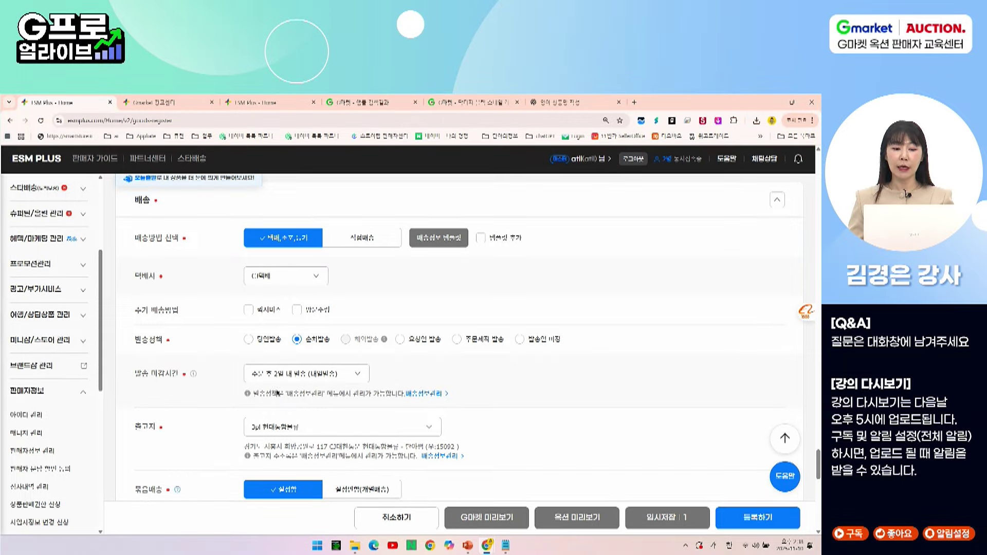
# - Choose the conditional free shipping fee: free from 150,000원, 3,000원 below 150,000원
pyautogui.scroll(-2, 252, 371)
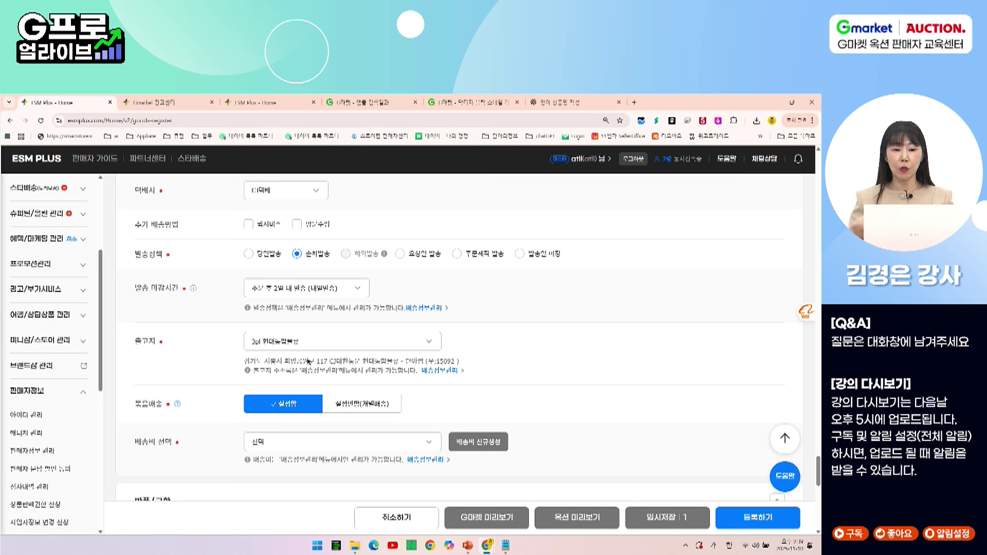
pyautogui.click(300, 445)
pyautogui.click(296, 468)
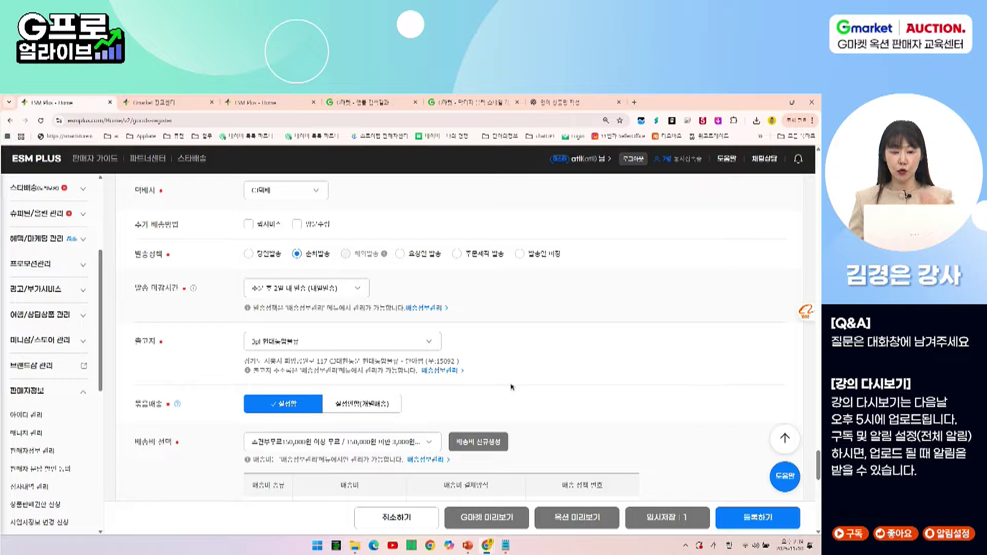
# - Set the paid one-way 반품/교환 배송비 to 4,000원 in the 반품/교환 section
pyautogui.scroll(-3, 511, 389)
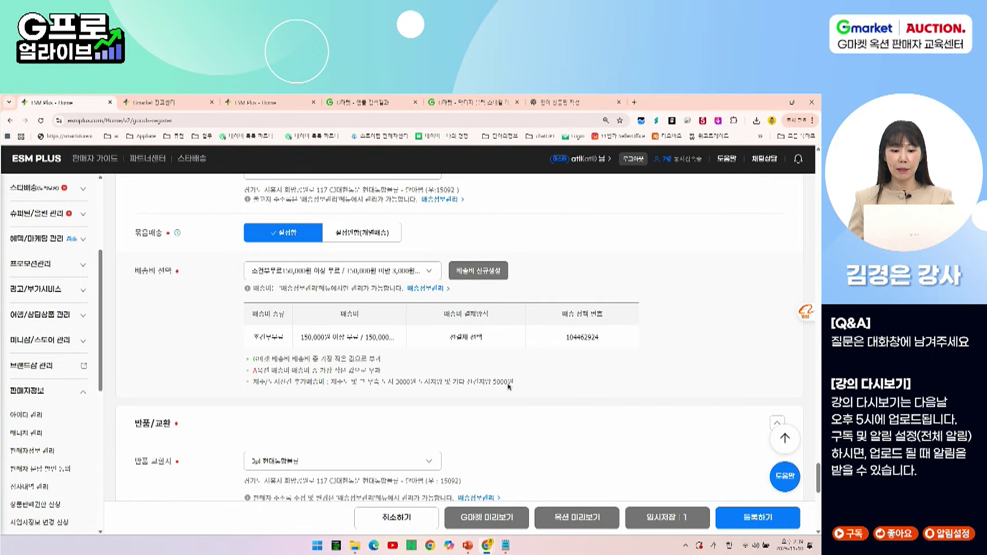
pyautogui.scroll(-2, 509, 388)
pyautogui.scroll(-2, 508, 387)
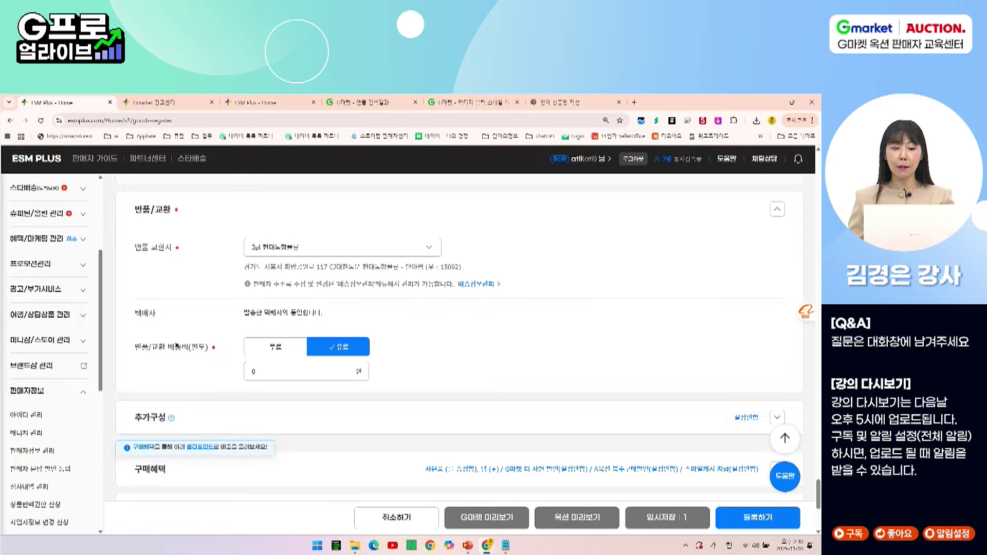
pyautogui.moveTo(322, 369); pyautogui.dragTo(217, 360)
pyautogui.write('4000')
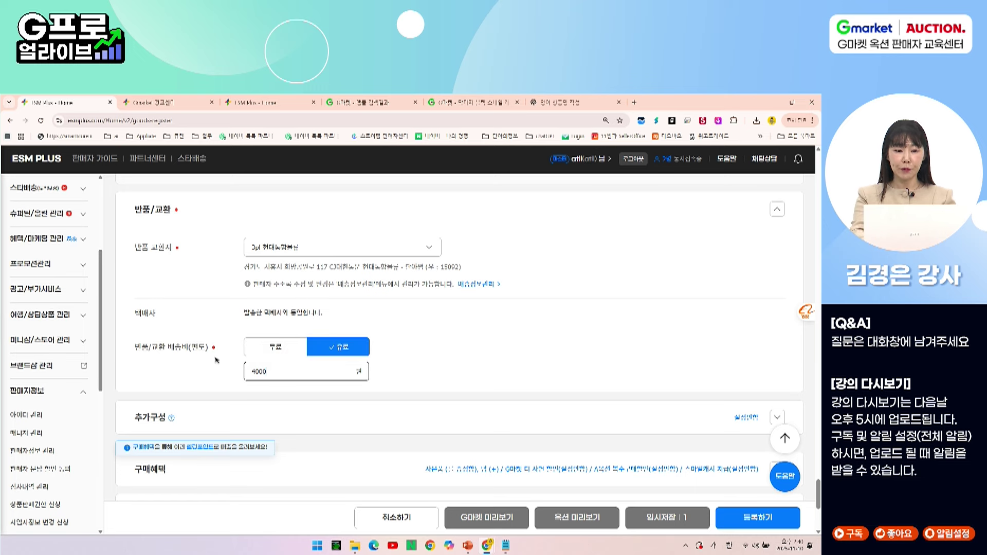
pyautogui.click(454, 375)
# - Check the 추가구성 option, collapse it again, and examine the 구매혜택 settings from 사은품/덤 to 스마일캐시 지급
pyautogui.scroll(-2, 454, 374)
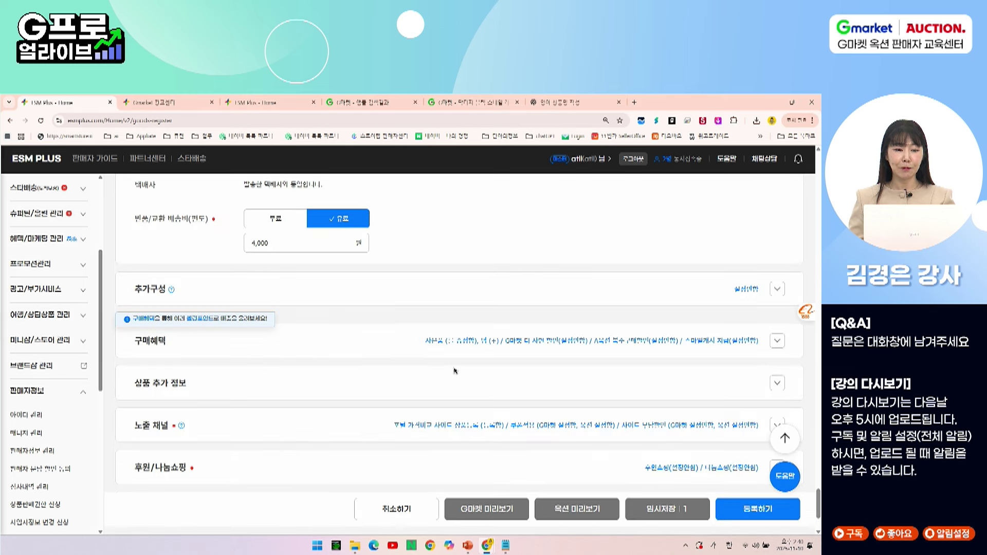
pyautogui.click(606, 299)
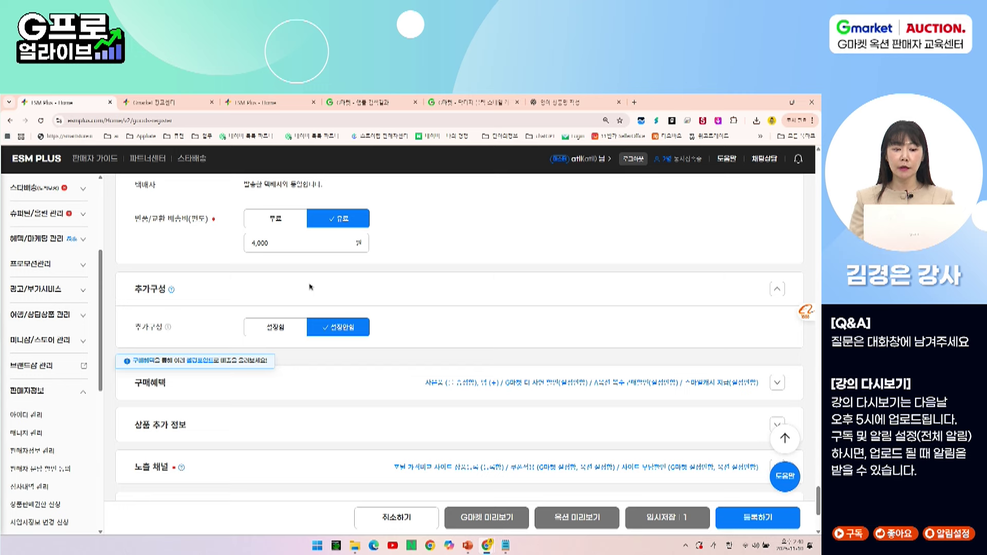
pyautogui.click(273, 294)
pyautogui.click(329, 340)
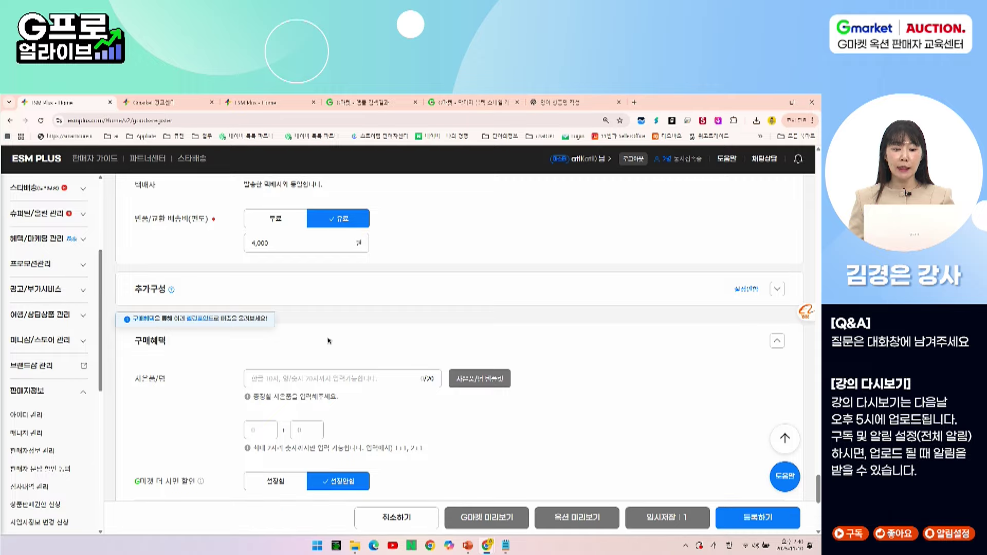
pyautogui.scroll(-2, 329, 340)
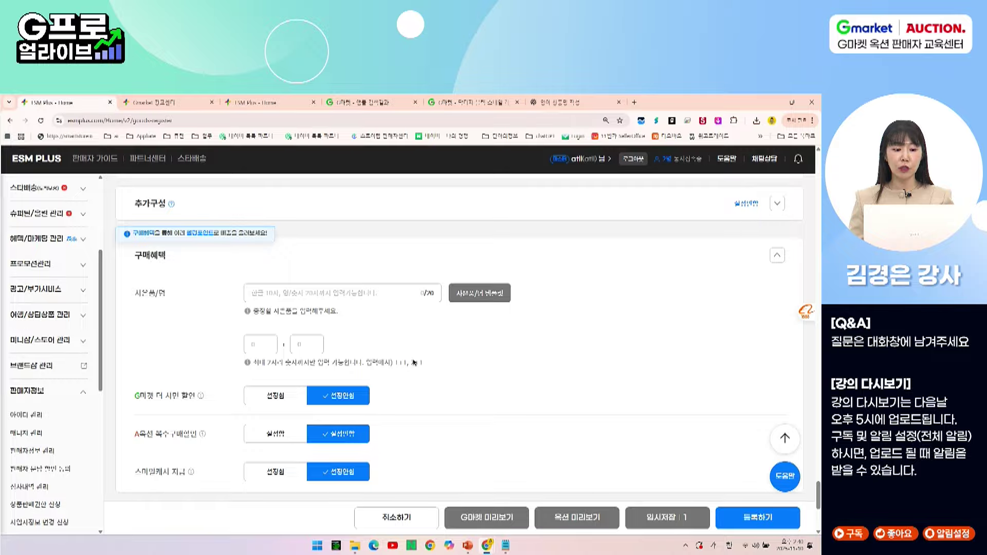
pyautogui.scroll(-2, 414, 363)
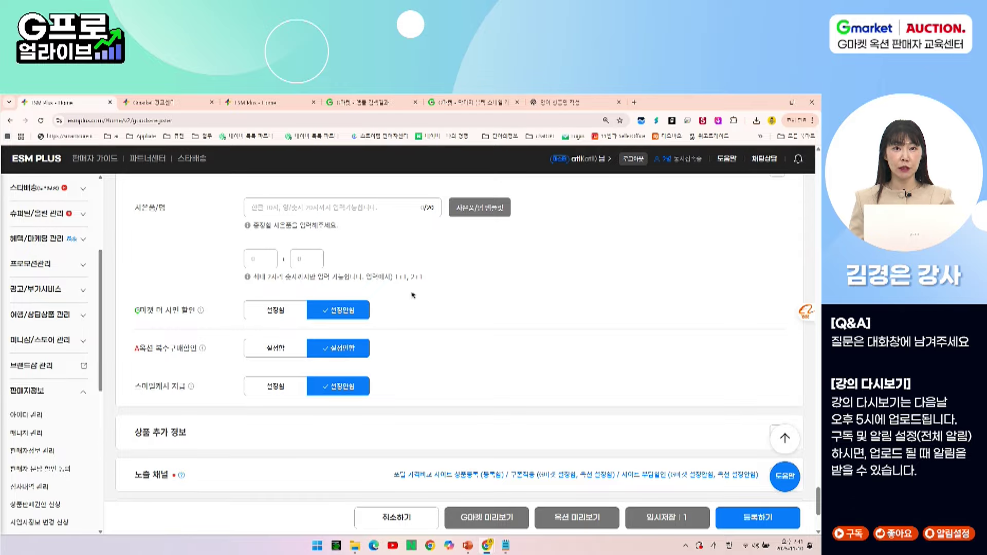
pyautogui.scroll(-3, 413, 295)
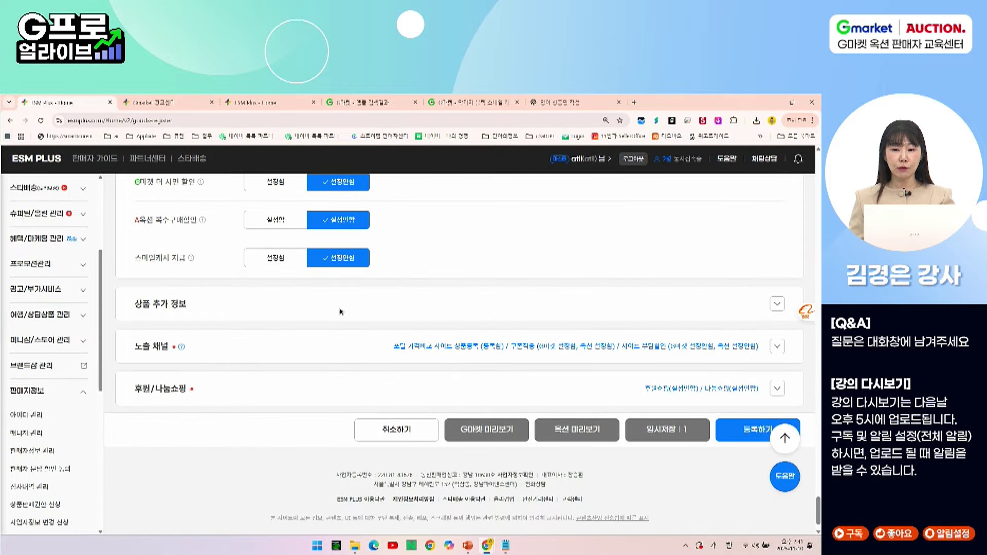
# - Expand 상품 추가 정보 and examine the 원산지 구분, 제조일자 and 소비기한 fields
pyautogui.click(341, 311)
pyautogui.scroll(-3, 341, 312)
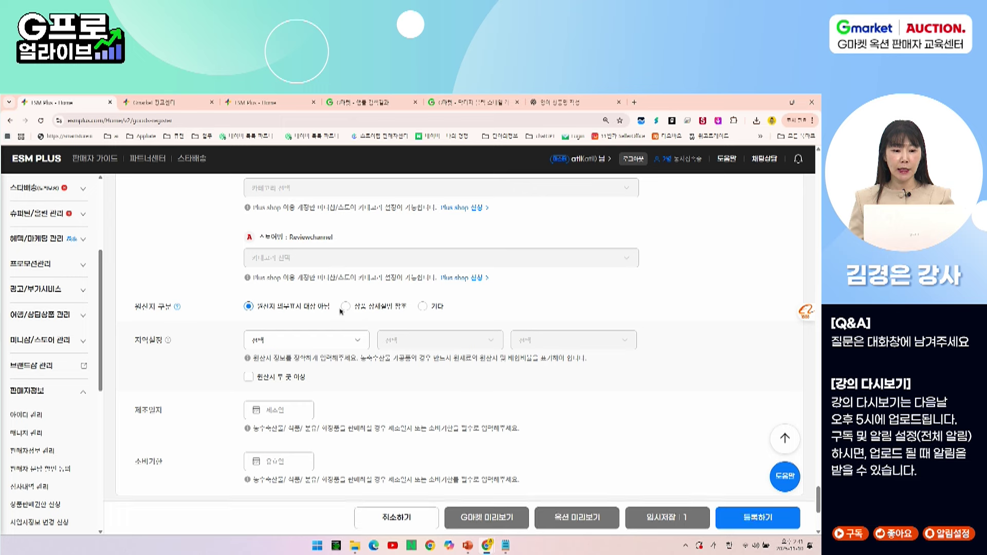
pyautogui.scroll(-2, 342, 312)
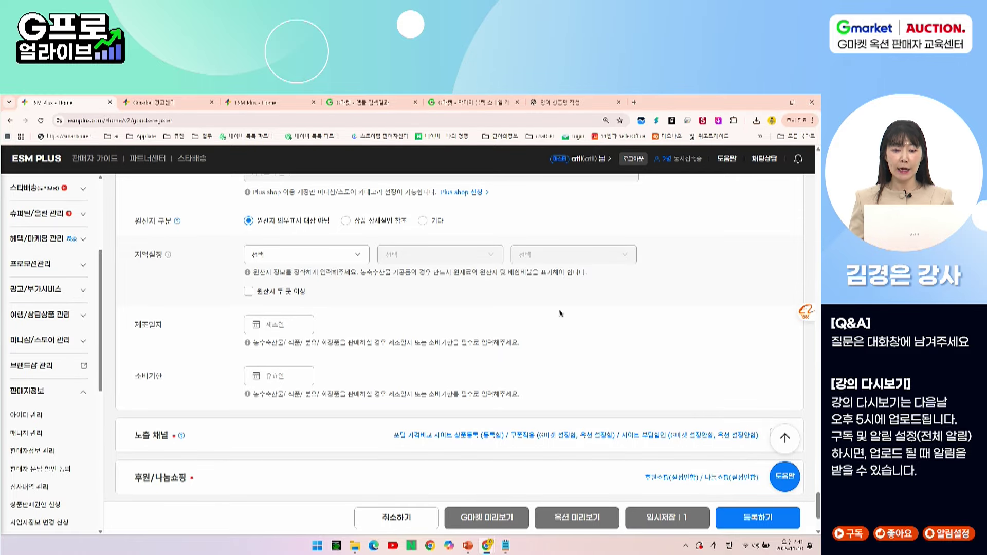
pyautogui.scroll(-3, 327, 299)
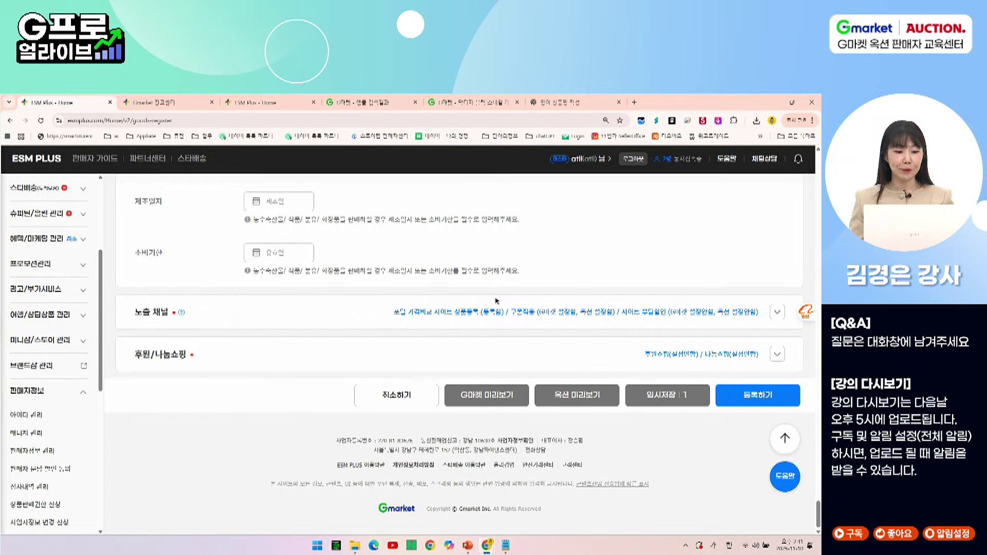
# - Expand 노출 채널 and examine the portal price-comparison settings, highlighting the label of the 할인적용 option
pyautogui.click(310, 321)
pyautogui.scroll(-2, 432, 319)
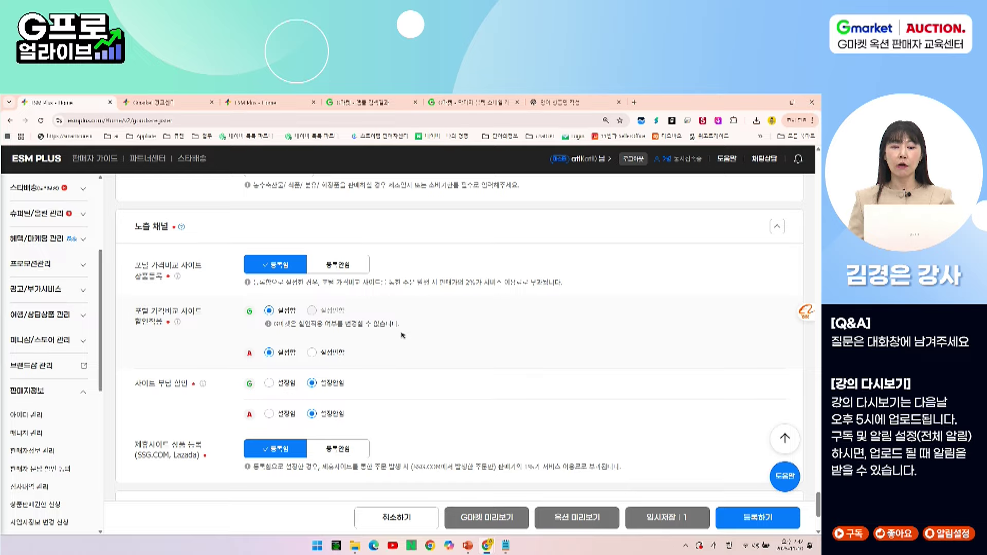
pyautogui.doubleClick(151, 311)
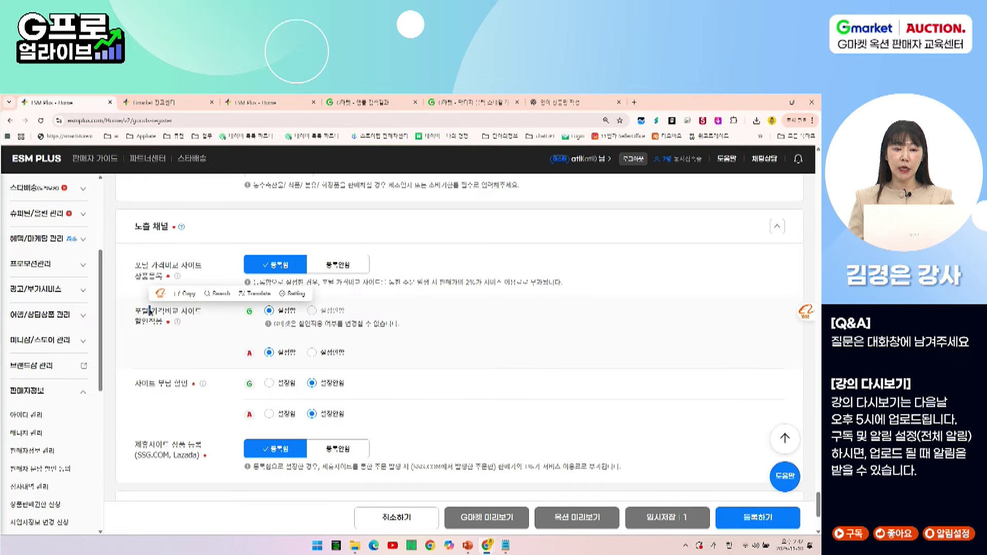
pyautogui.tripleClick(150, 311)
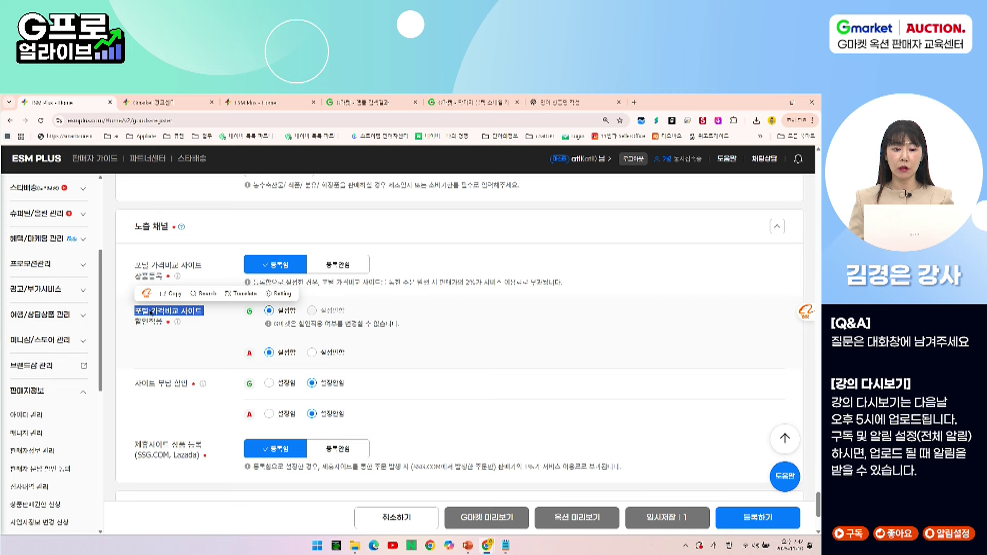
pyautogui.click(152, 324)
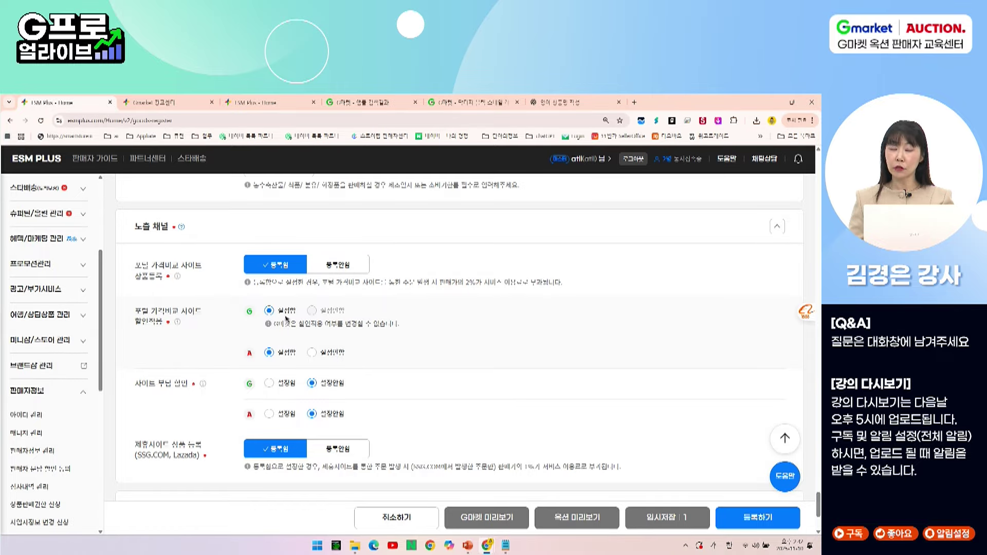
# - Switch Auction's 포털 가격비교 사이트 할인적용 to 설정안함 and return it to 설정함
pyautogui.click(314, 353)
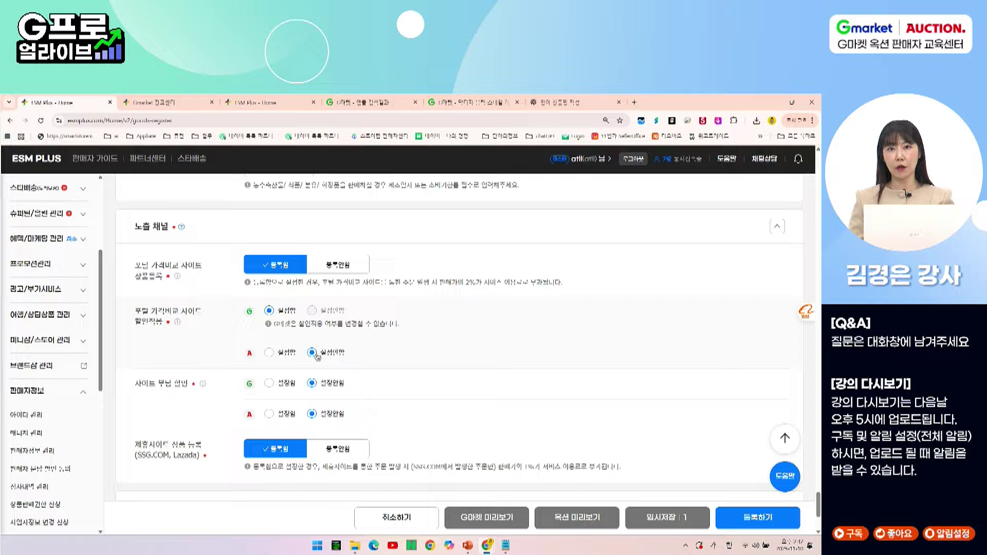
pyautogui.click(269, 352)
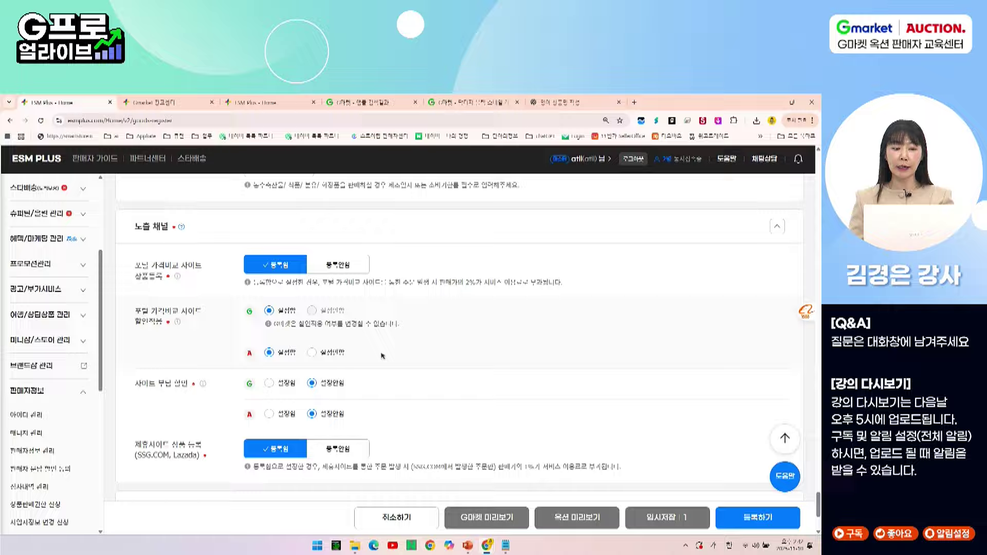
# - Examine the 사이트 부담 할인 and 제휴사이트 상품 등록 (SSG.COM, Lazada) options, highlighting their labels
pyautogui.scroll(-1, 383, 356)
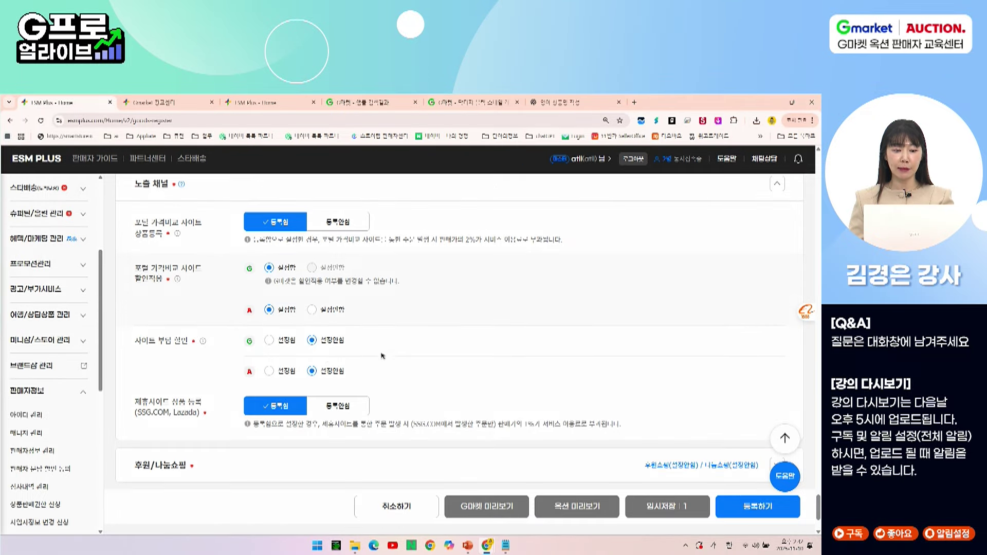
pyautogui.tripleClick(146, 342)
pyautogui.click(213, 361)
pyautogui.moveTo(205, 343)
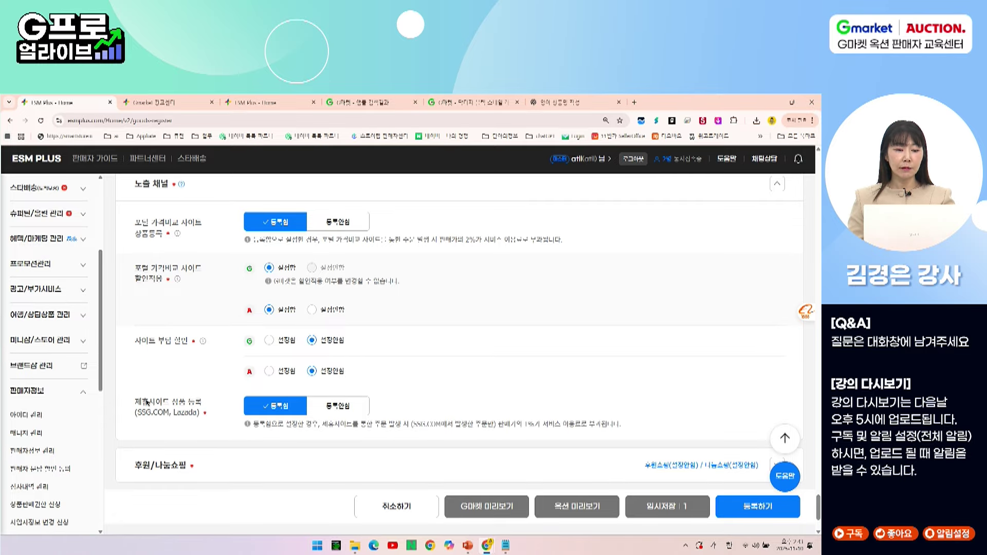
pyautogui.moveTo(135, 401); pyautogui.dragTo(203, 402)
pyautogui.moveTo(136, 413); pyautogui.dragTo(199, 413)
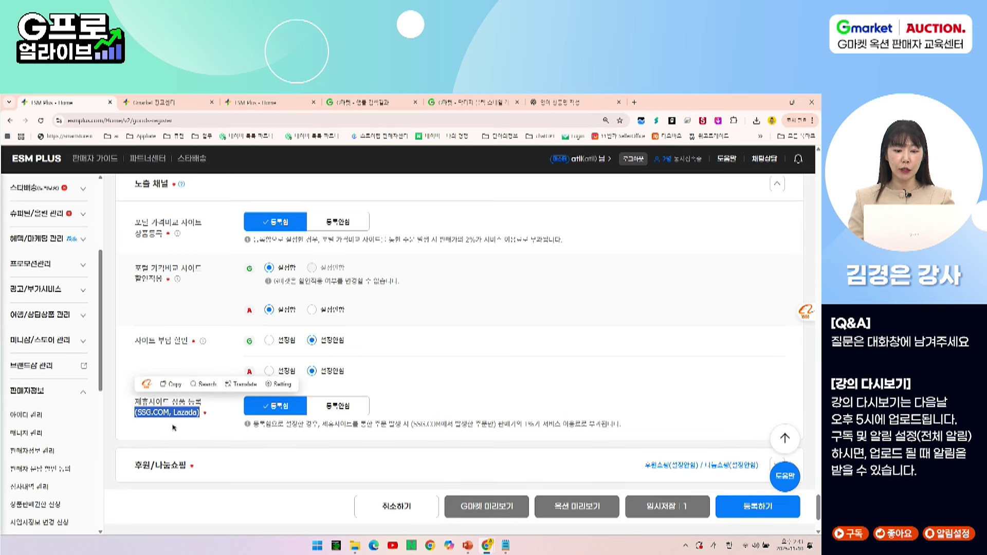
pyautogui.click(230, 426)
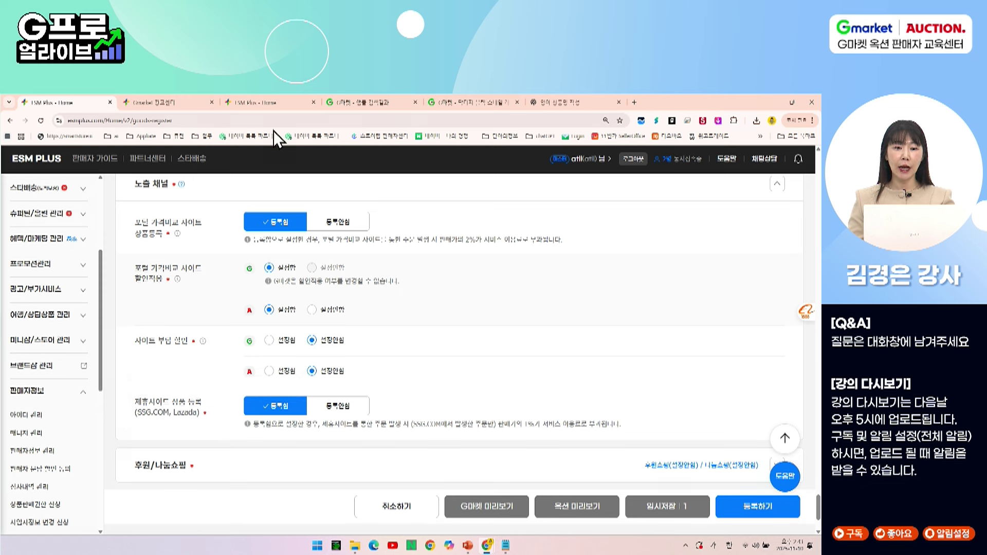
# - Open the seller information page and highlight 판매지원 서비스 정보 and the 제휴사이트 판매대행 서비스 동의 (SSG.COM, Lazada) item
pyautogui.click(270, 105)
pyautogui.moveTo(134, 185); pyautogui.dragTo(221, 191)
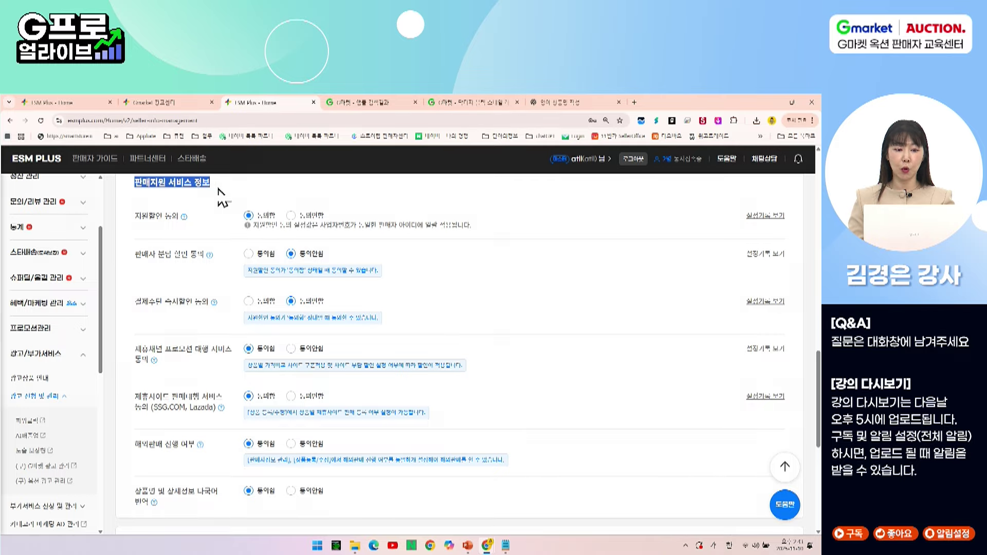
pyautogui.moveTo(137, 400); pyautogui.dragTo(225, 403)
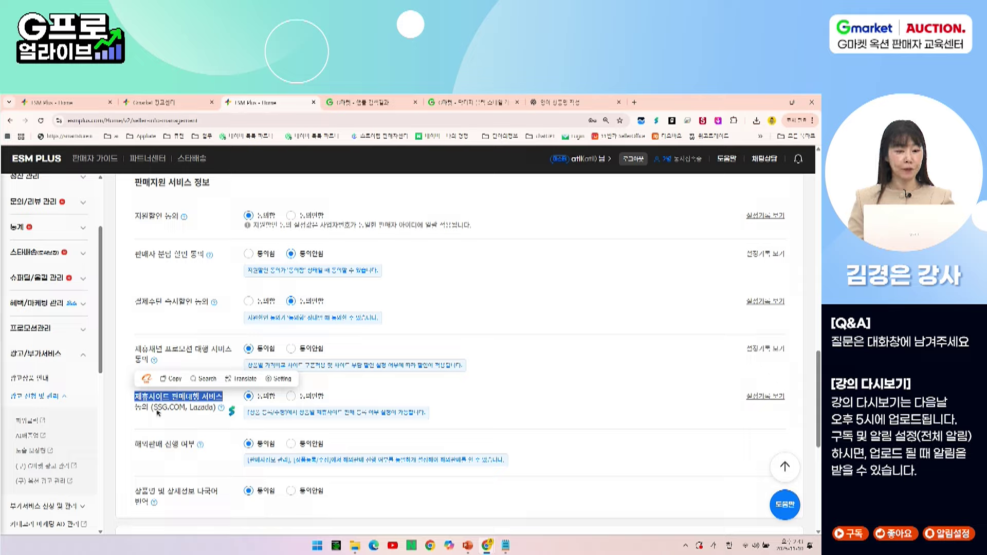
pyautogui.moveTo(155, 409); pyautogui.dragTo(212, 410)
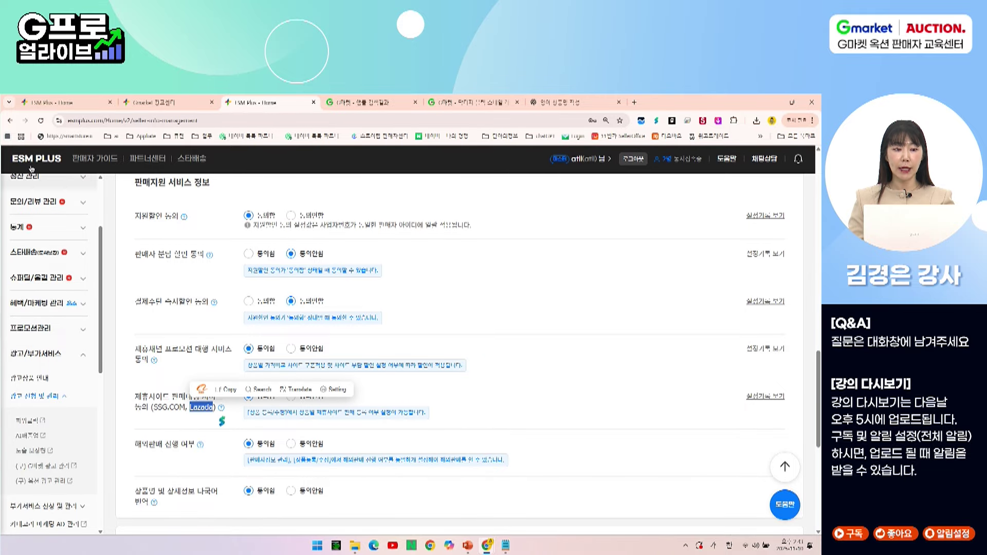
# - Return to the product registration form and highlight the service fee note under 제휴사이트 상품 등록
pyautogui.click(87, 101)
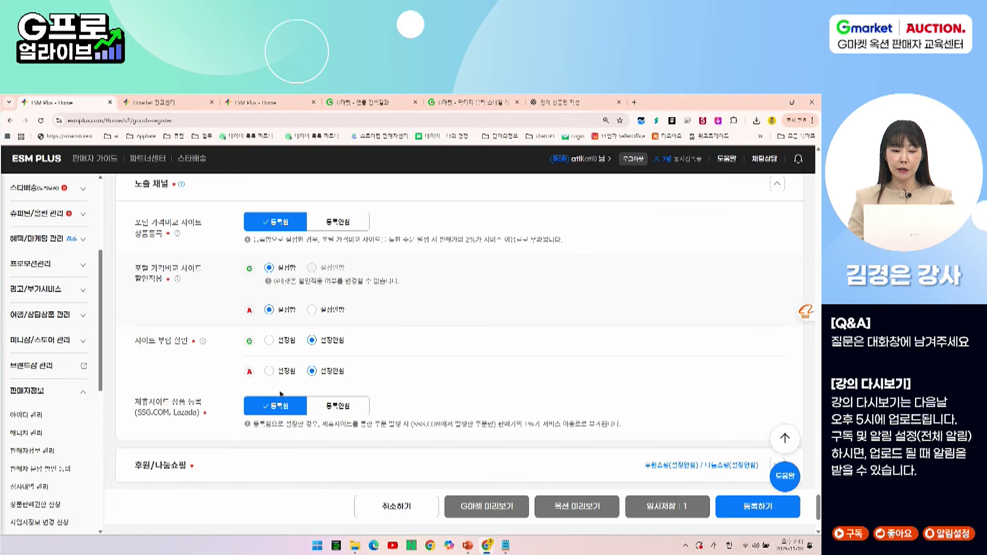
pyautogui.moveTo(313, 425); pyautogui.dragTo(634, 433)
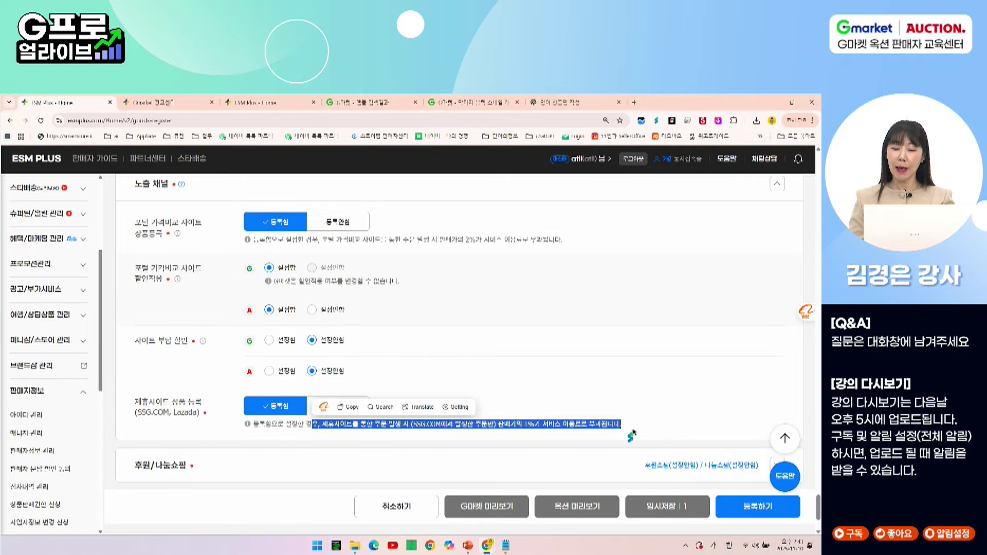
pyautogui.click(629, 425)
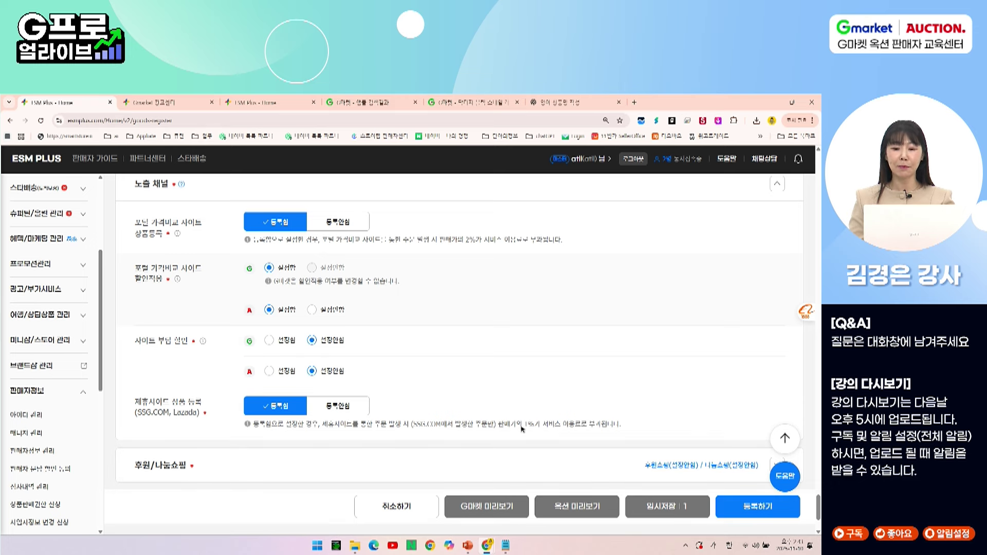
pyautogui.scroll(-2, 521, 428)
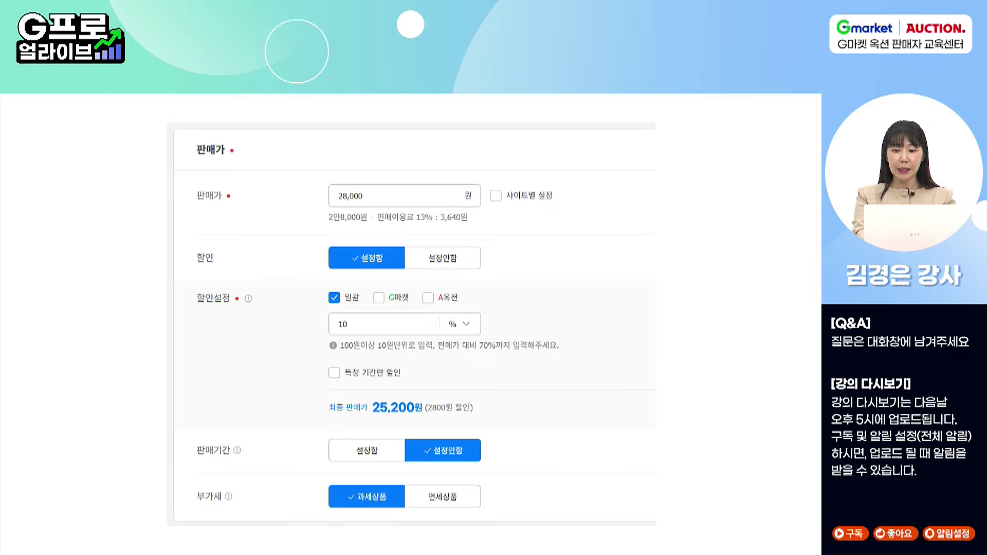
pyautogui.press('Right')
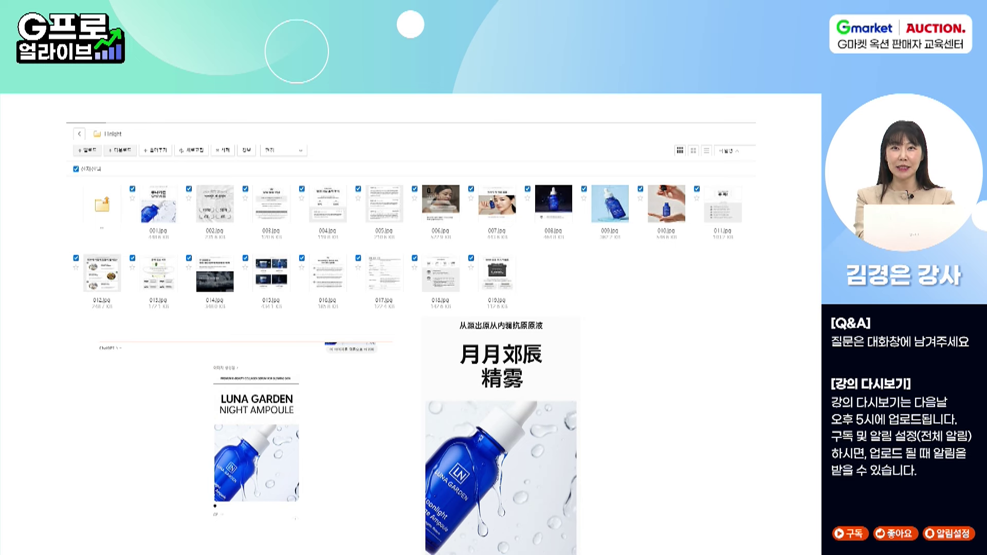
pyautogui.press('Right')
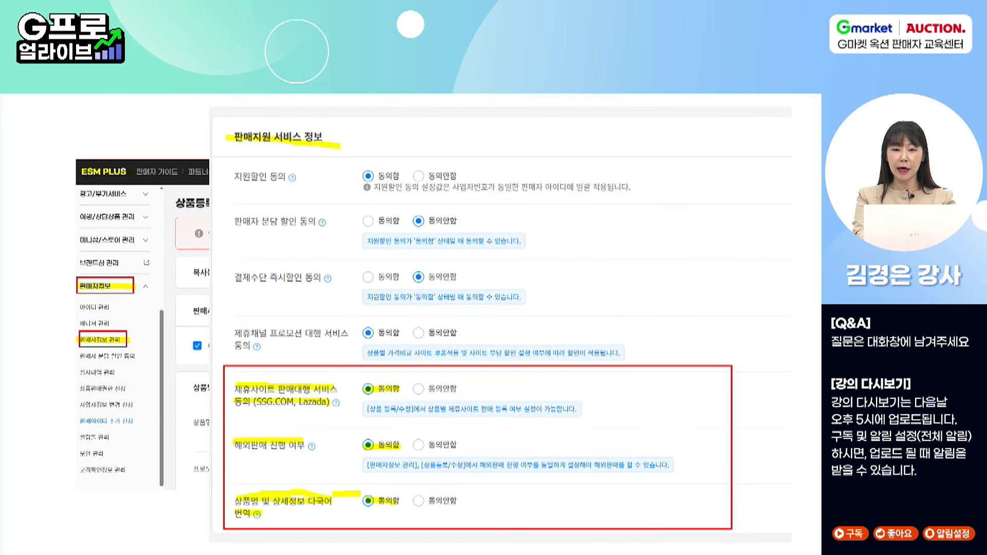
pyautogui.press('Right')
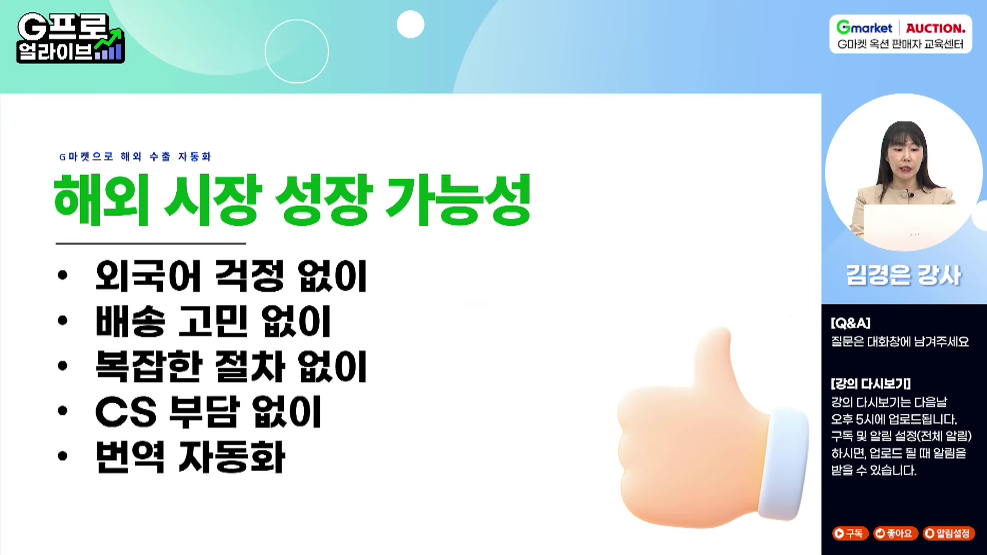